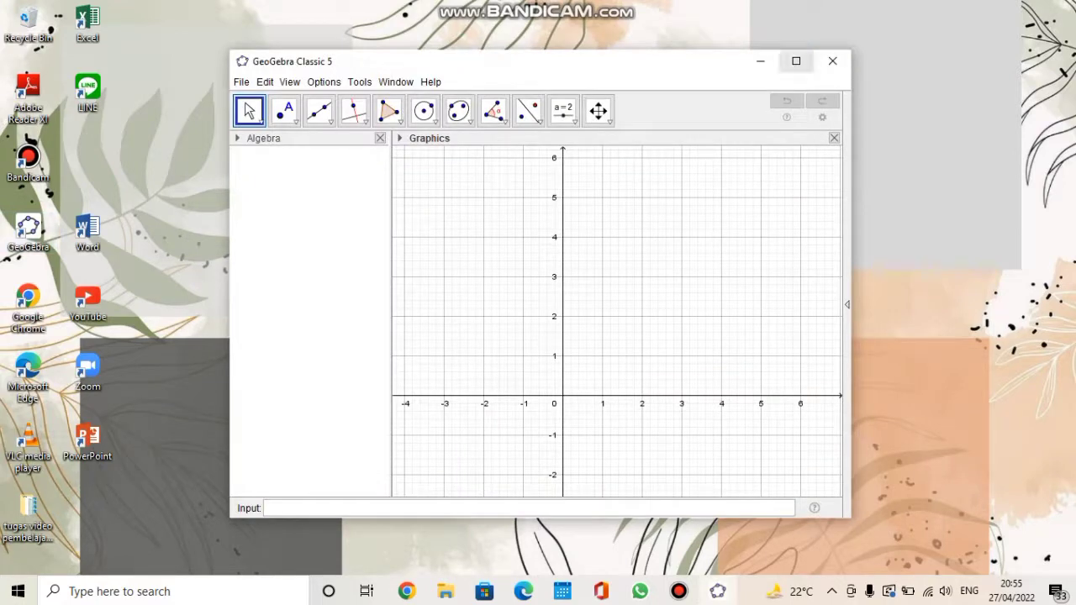
- Graph the linear function kx+l, creating sliders for k and l
left_click(796, 61)
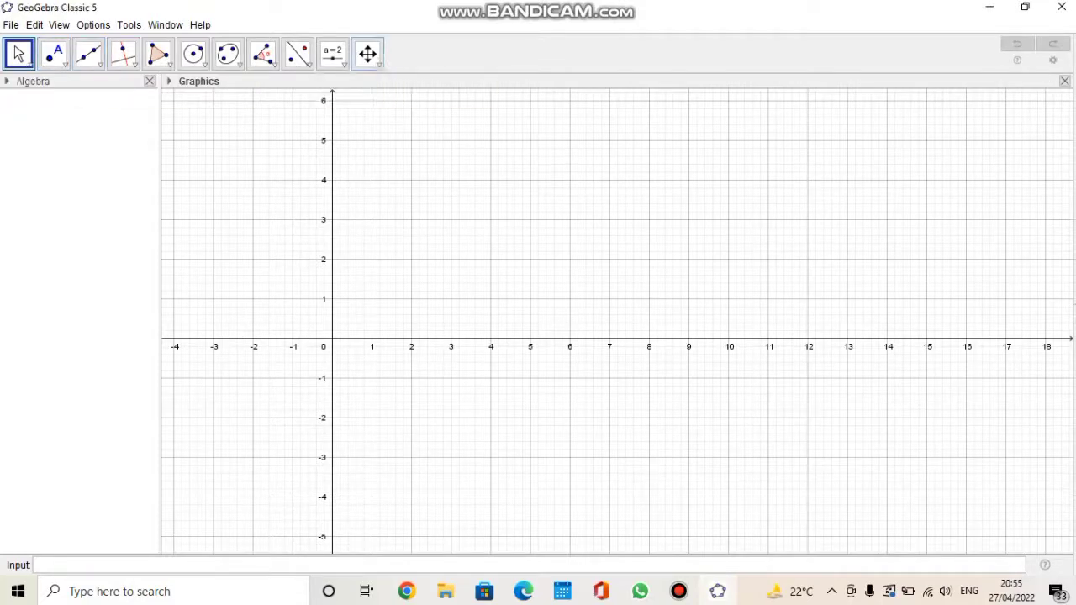
left_click(37, 565)
type("kx+l")
key("Return")
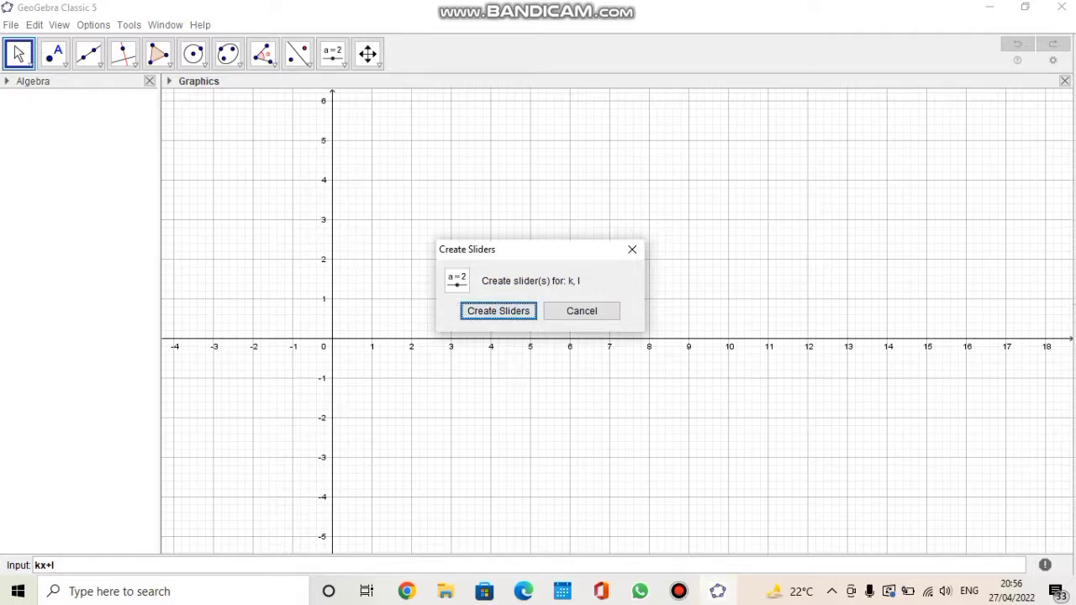
key("Return")
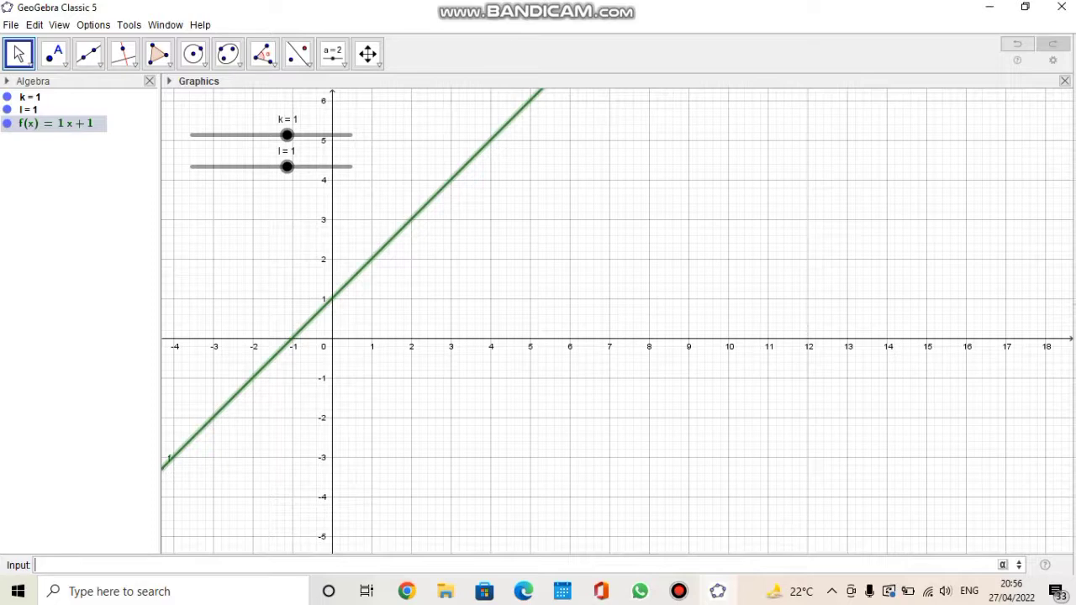
- Graph the quadratic function ax^2+bx+c, creating sliders for a, b and c
type("ax^2+bx+c")
key("Return")
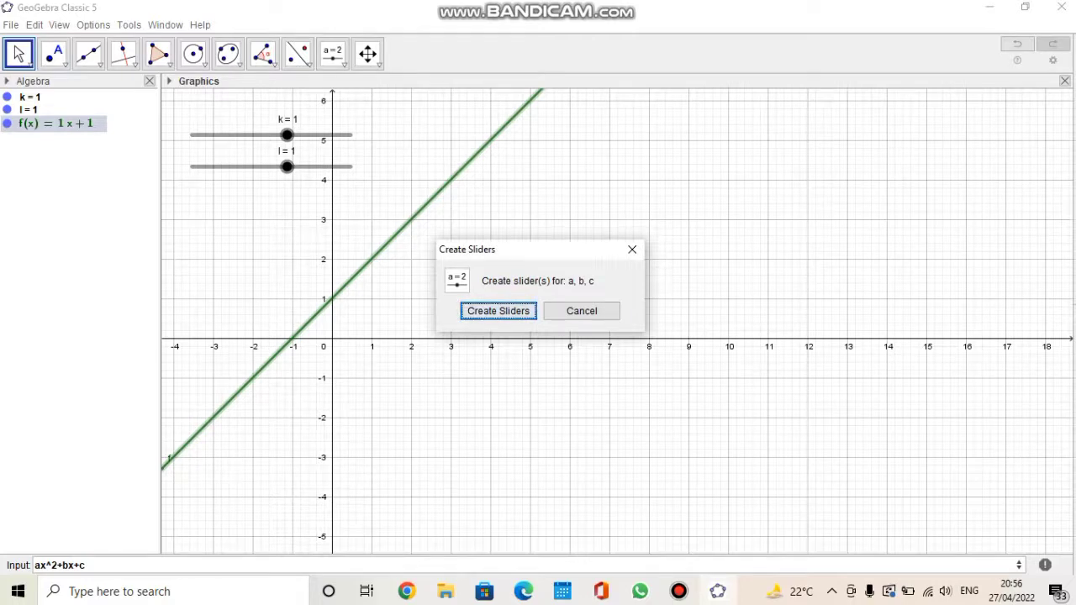
key("Return")
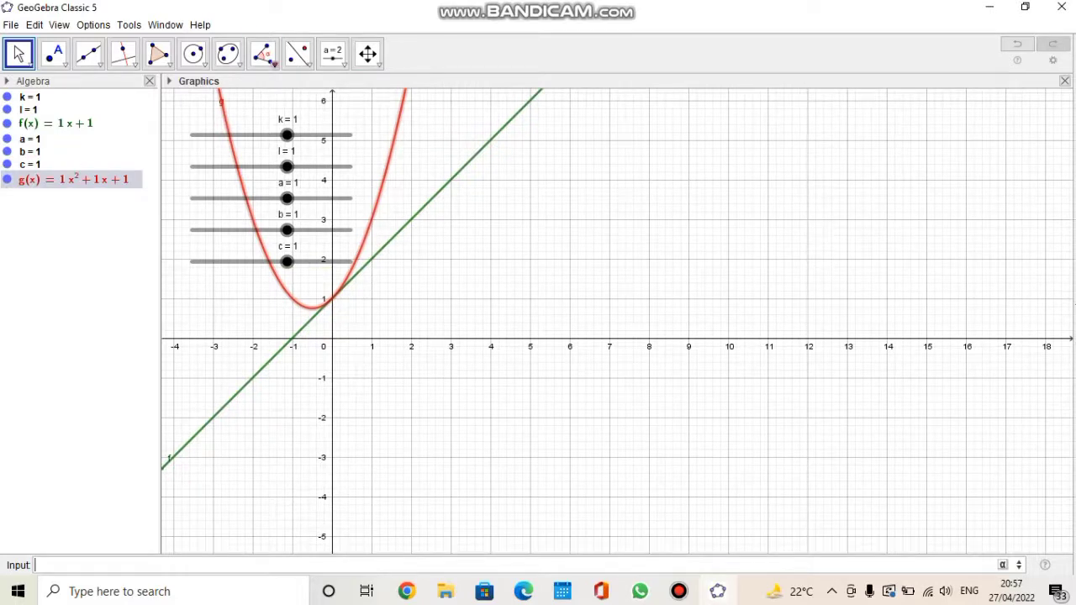
- Set the line's slope parameter k to -1
left_click(367, 52)
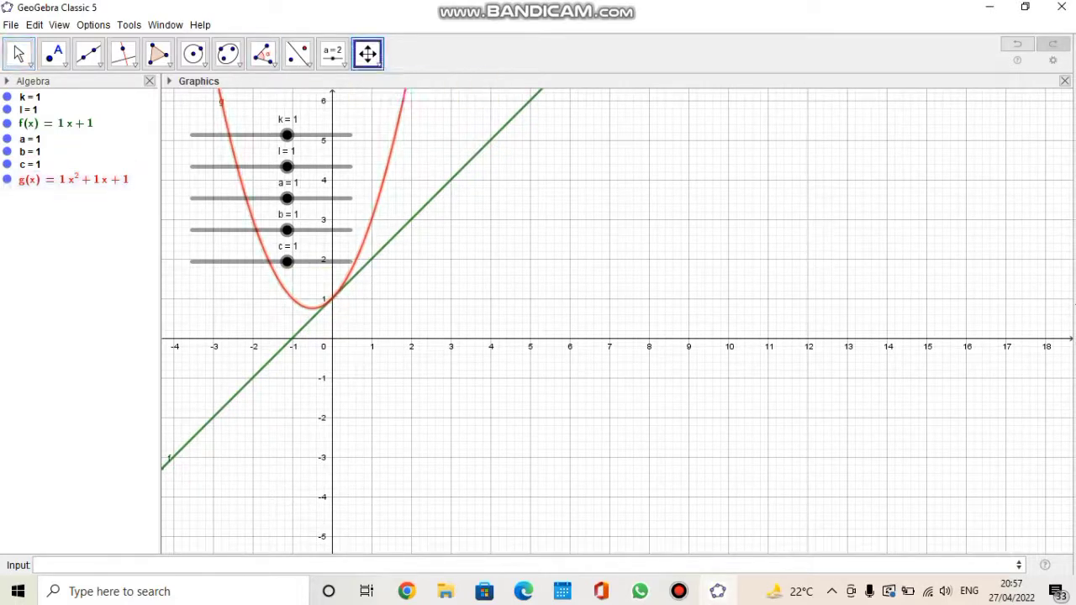
left_click_drag(504, 336, 802, 385)
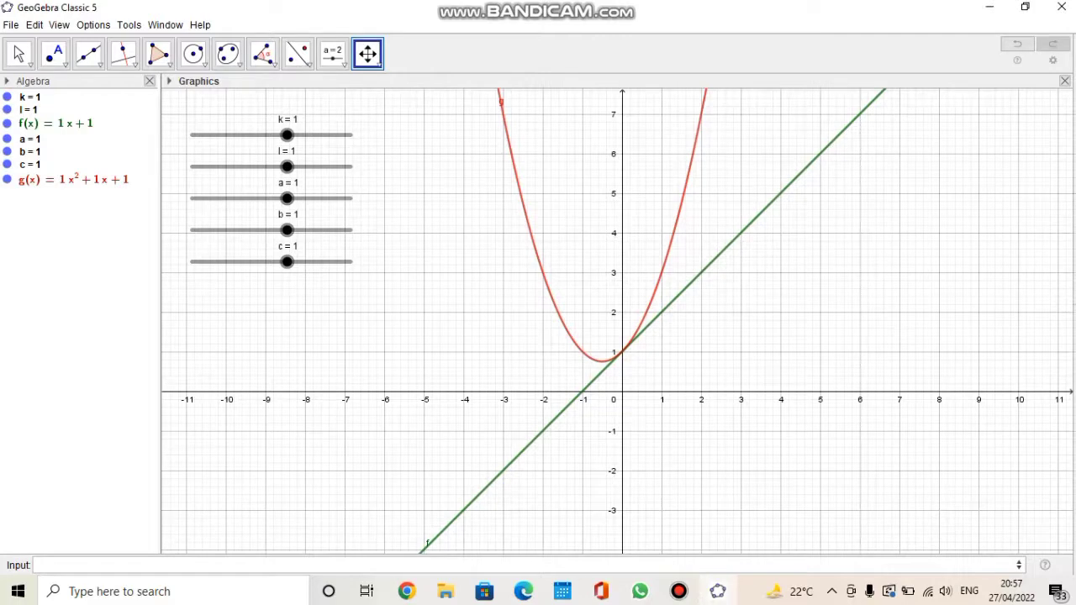
double_click(31, 99)
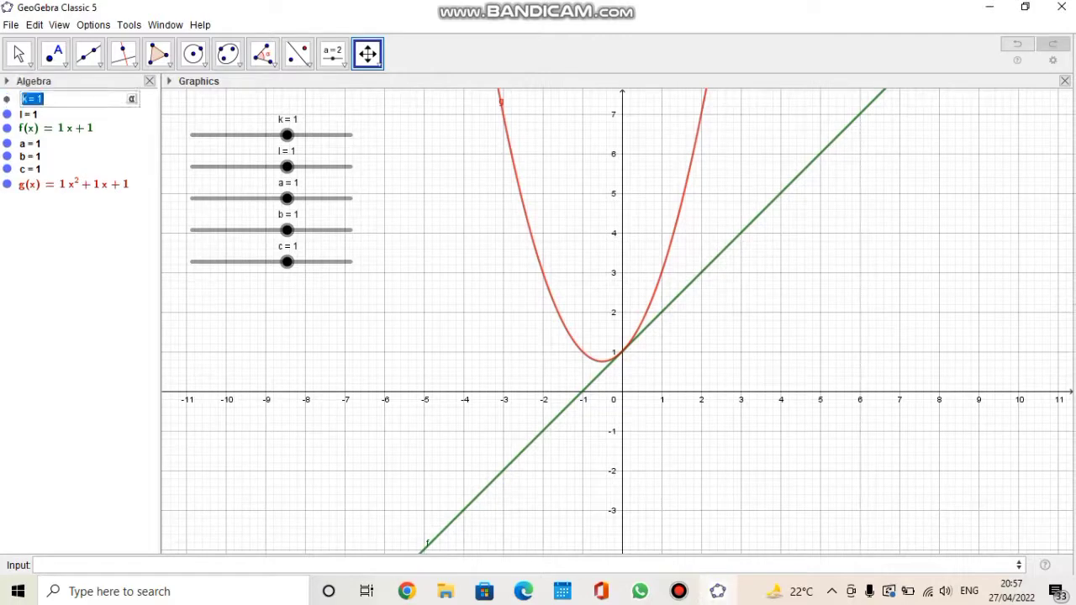
left_click(42, 98)
key("BackSpace")
type("-1")
key("Return")
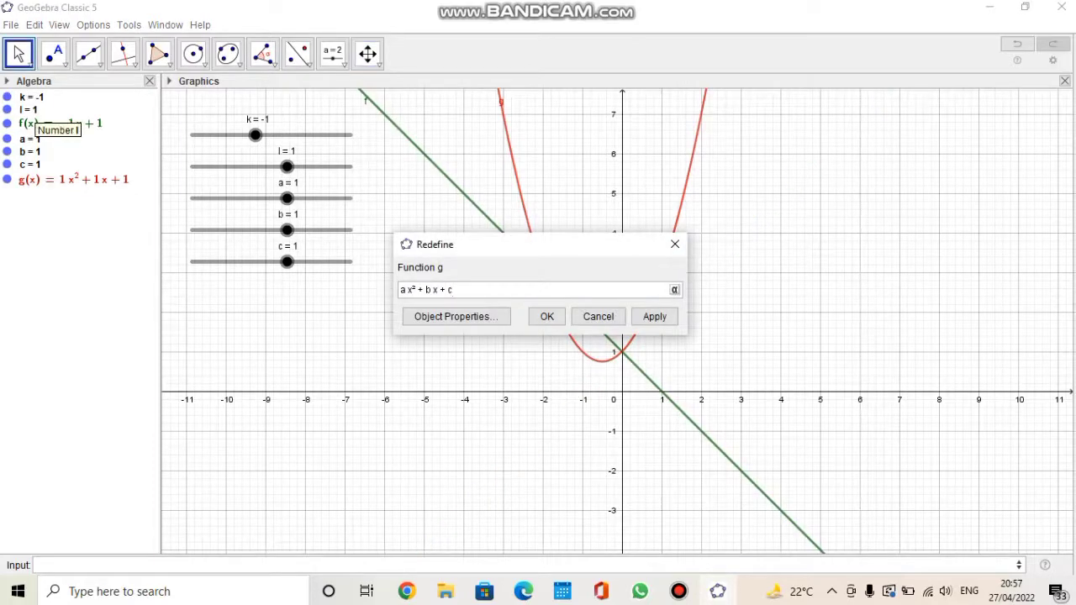
left_click(675, 244)
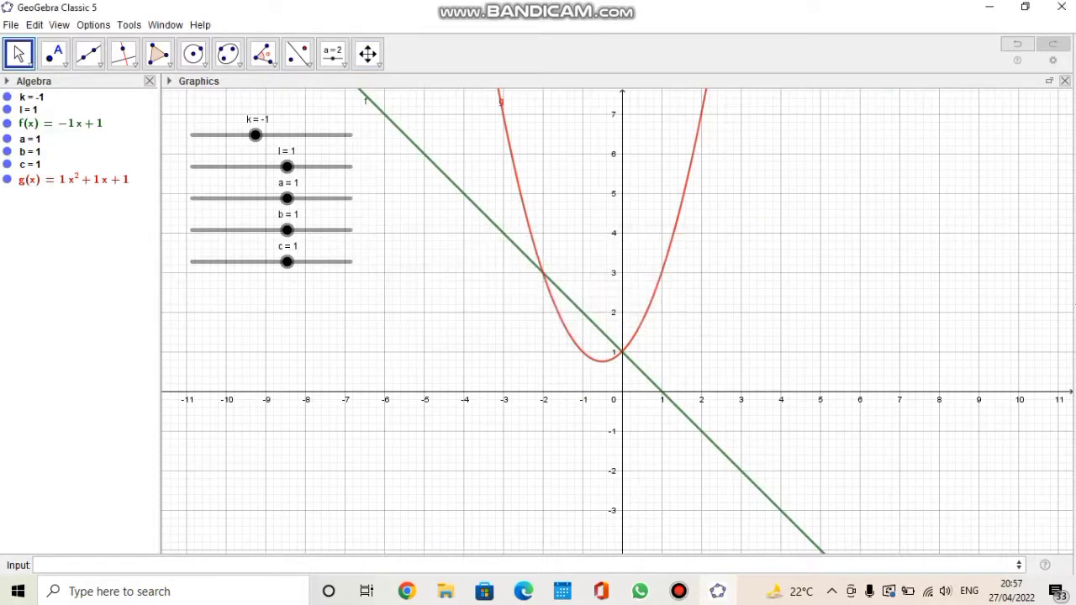
- Set the line's constant term l to 3
left_click(27, 110)
left_click(27, 110)
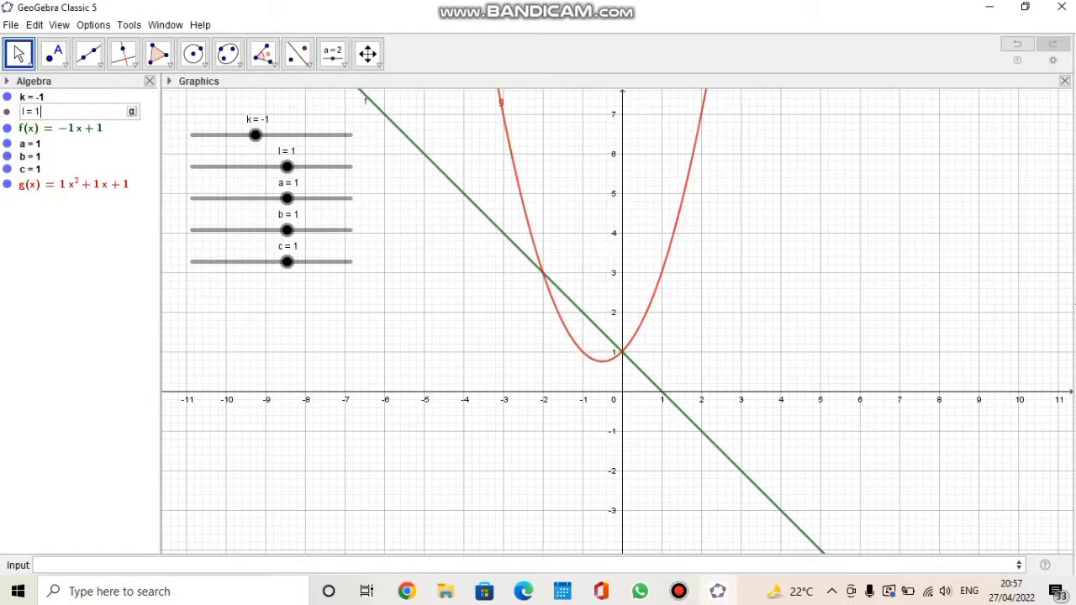
key("BackSpace")
type("3")
key("Return")
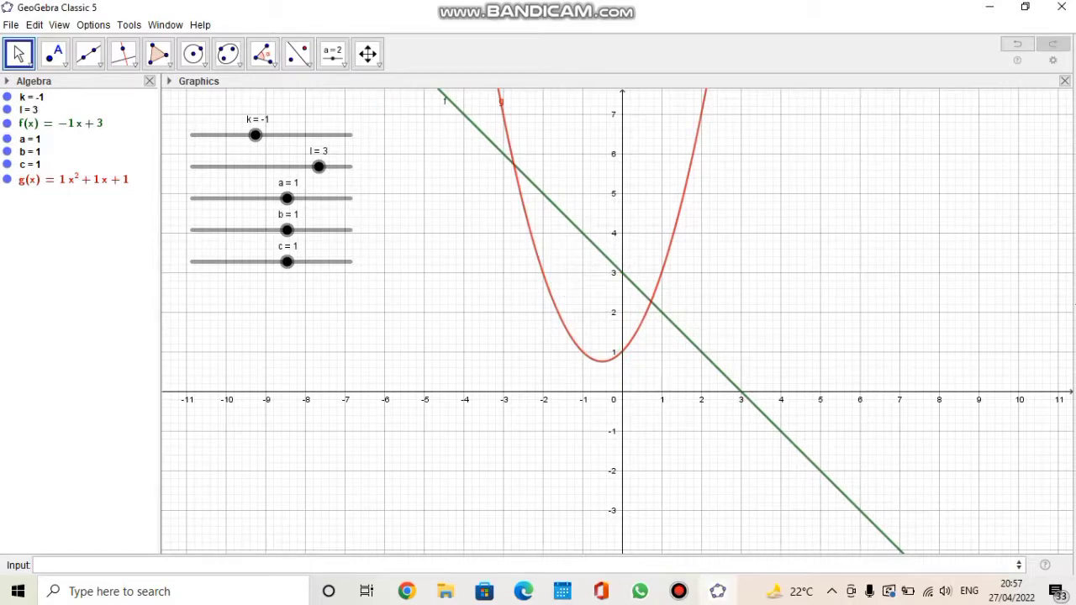
- Set the parabola's leading coefficient a to -1
left_click(29, 139)
left_click(29, 139)
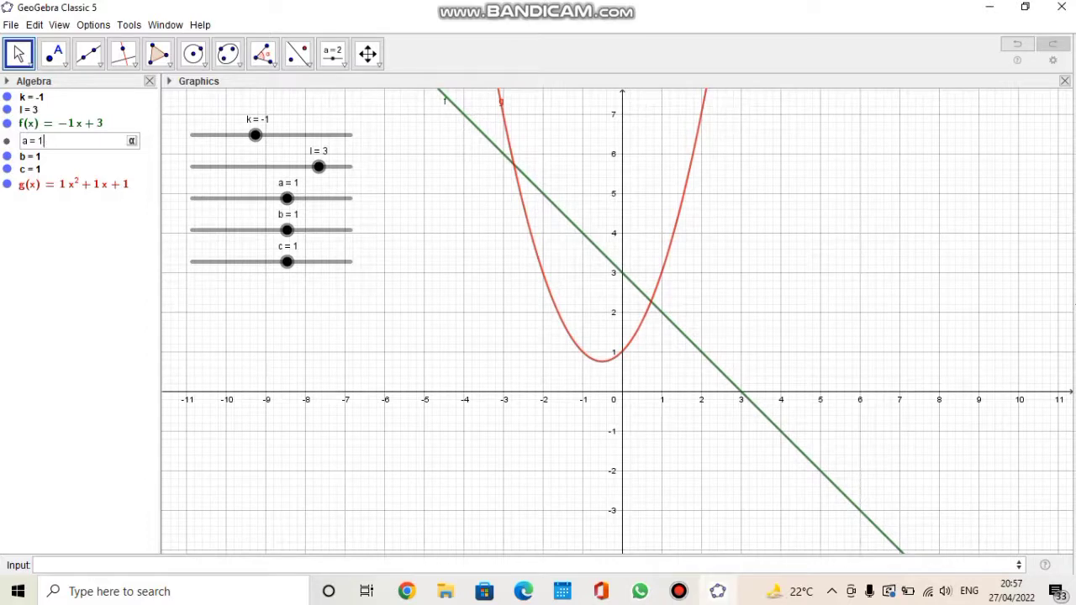
key("BackSpace")
type("-1")
key("Return")
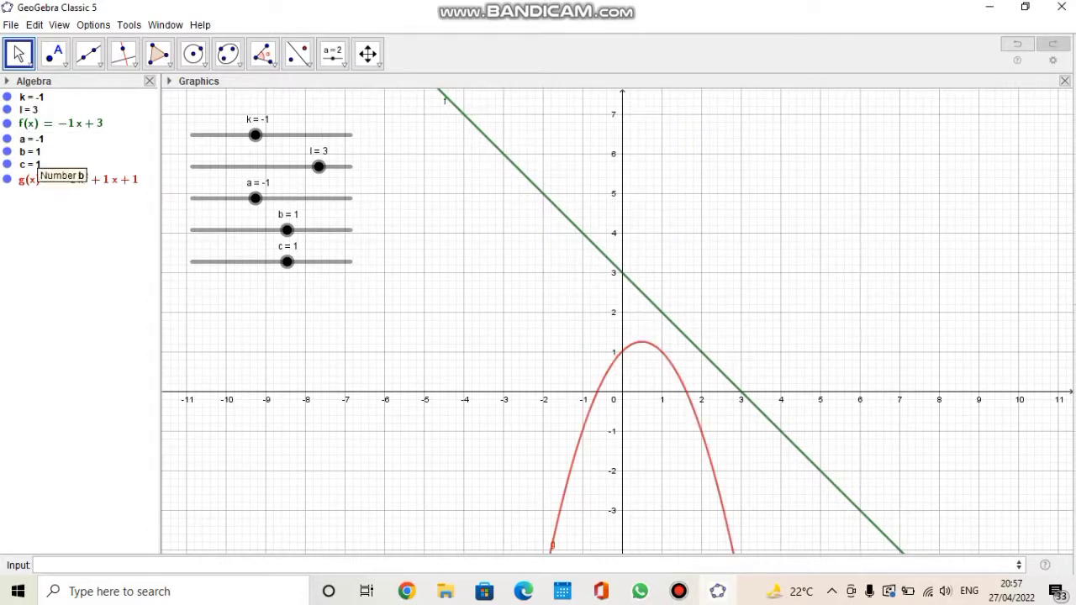
- Set the parabola's linear coefficient b to 2 and its constant c to 2
left_click(30, 151)
key("Right")
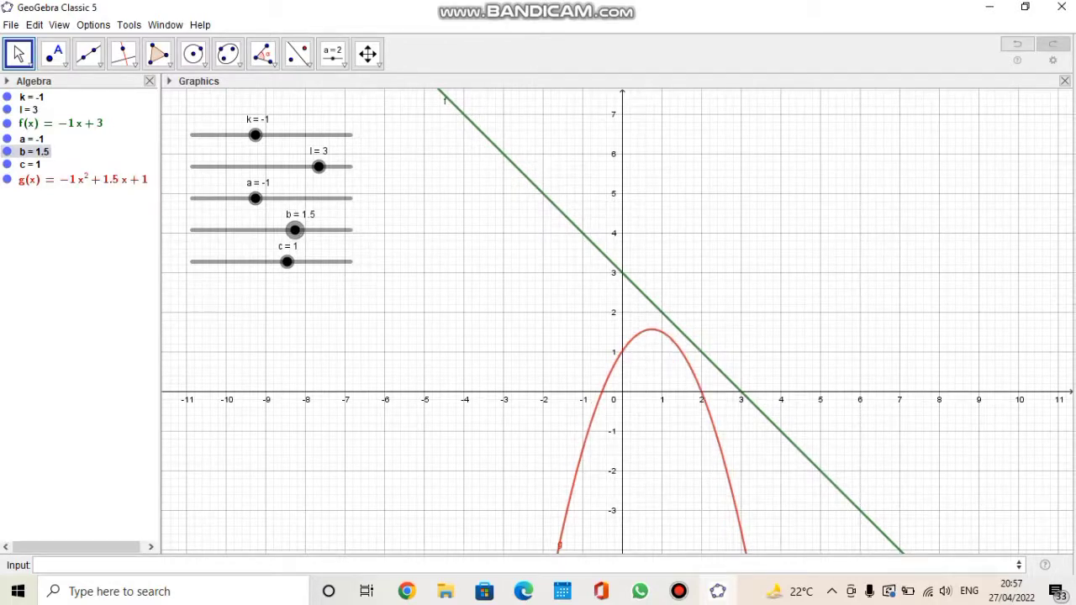
key("Right")
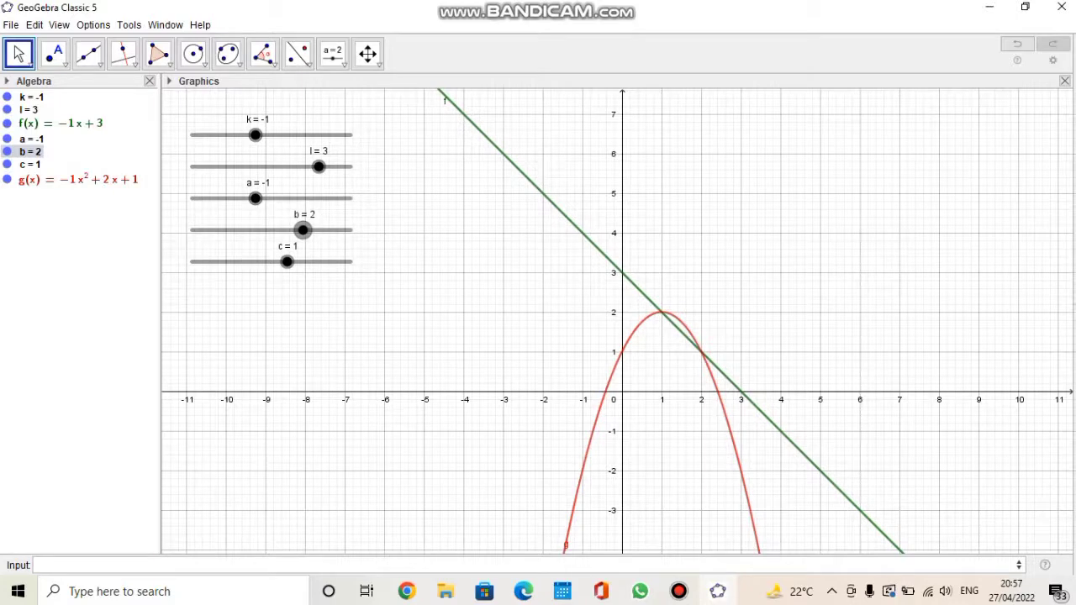
double_click(29, 165)
left_click(44, 167)
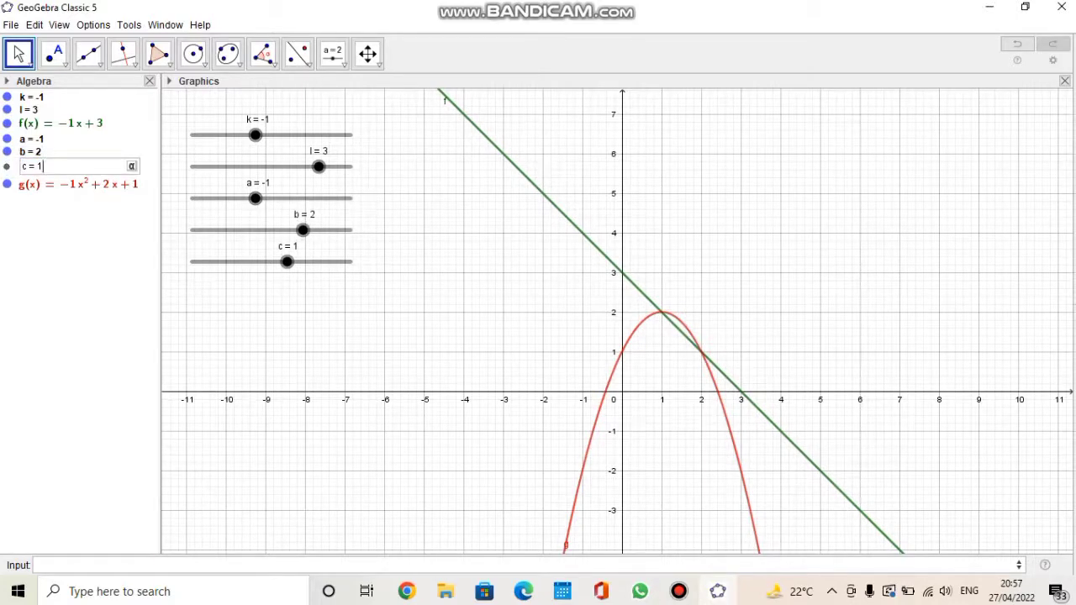
key("BackSpace")
type("2")
key("Return")
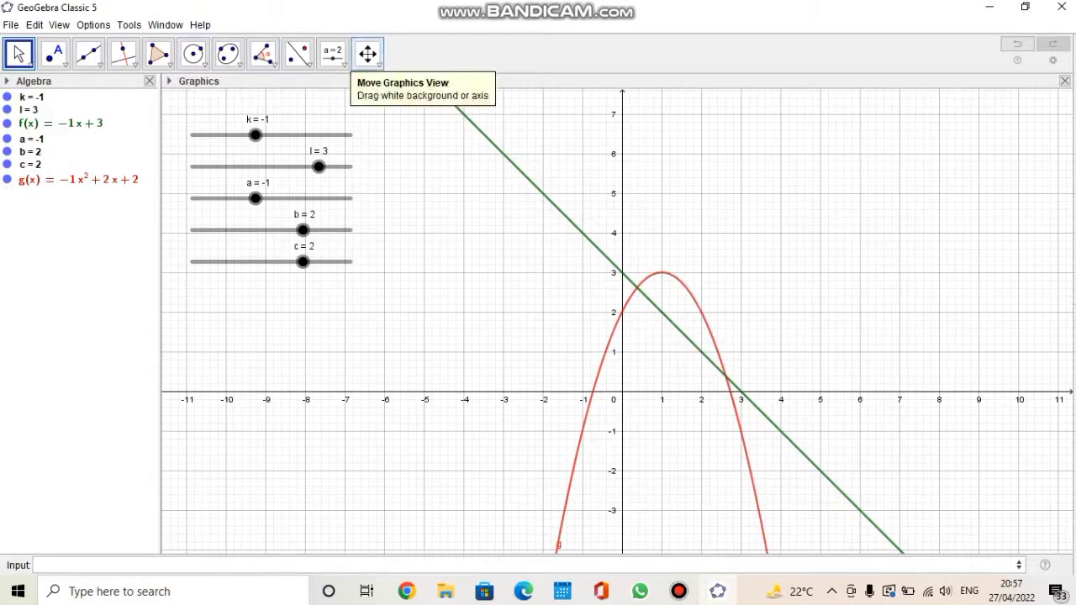
- Mark both points where the line and the parabola cross, using the Intersect tool
left_click(367, 54)
left_click_drag(555, 353, 475, 274)
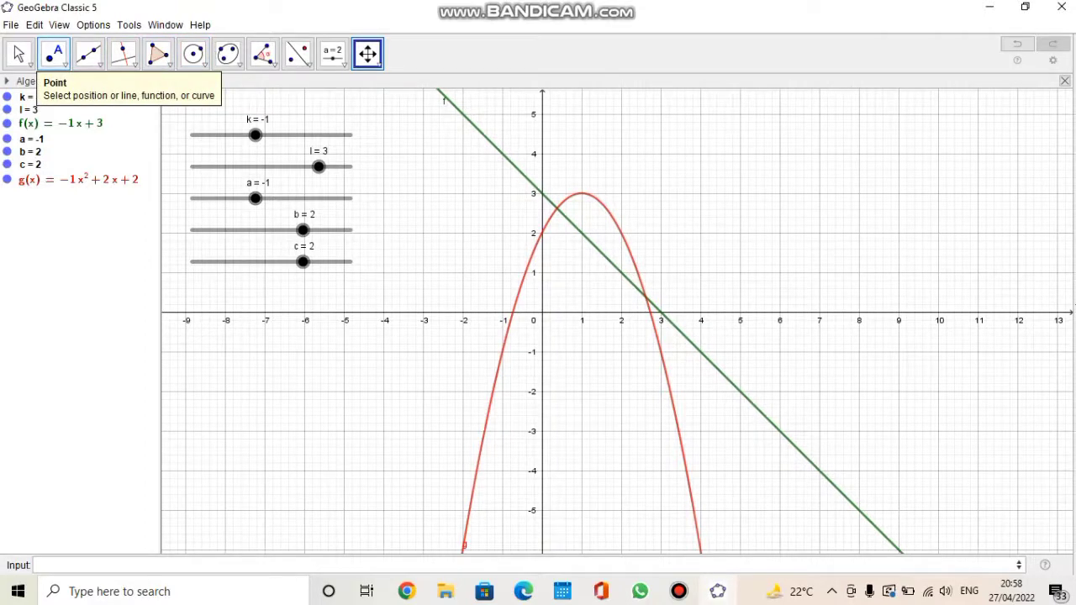
left_click(65, 64)
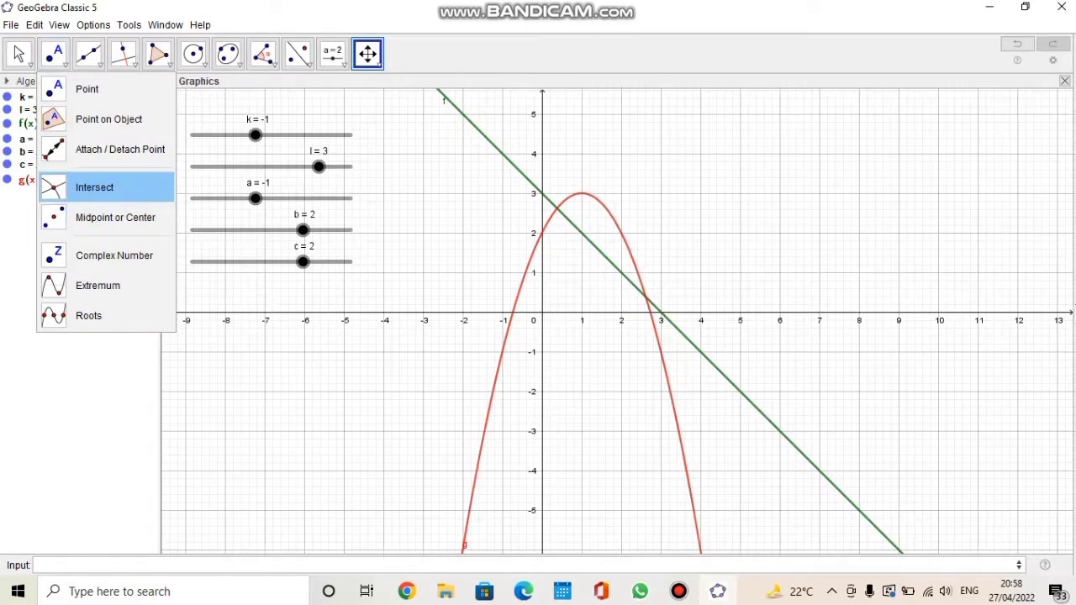
left_click(94, 186)
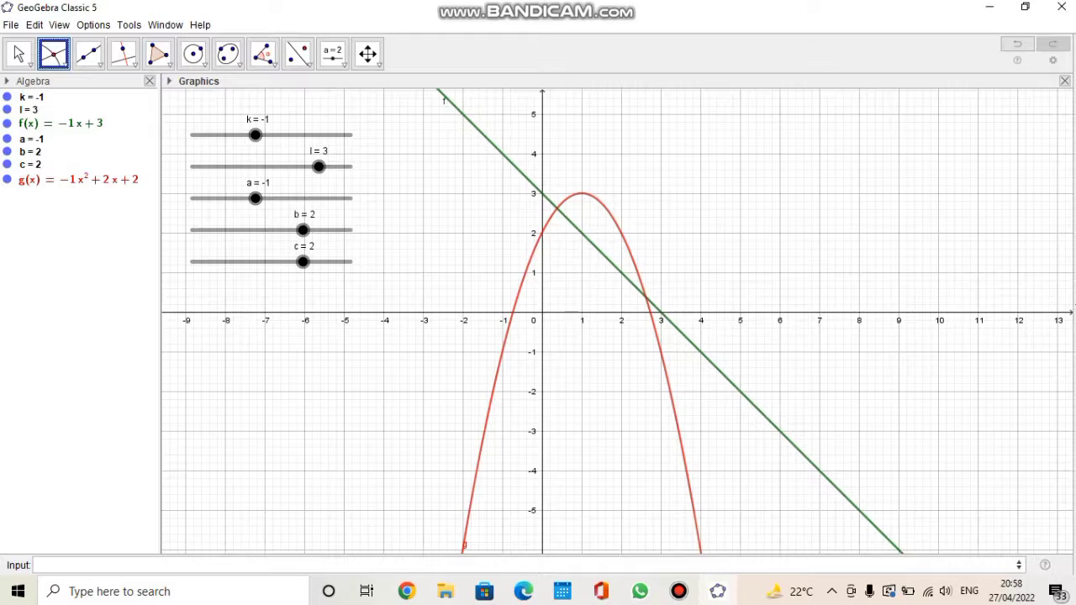
left_click(556, 207)
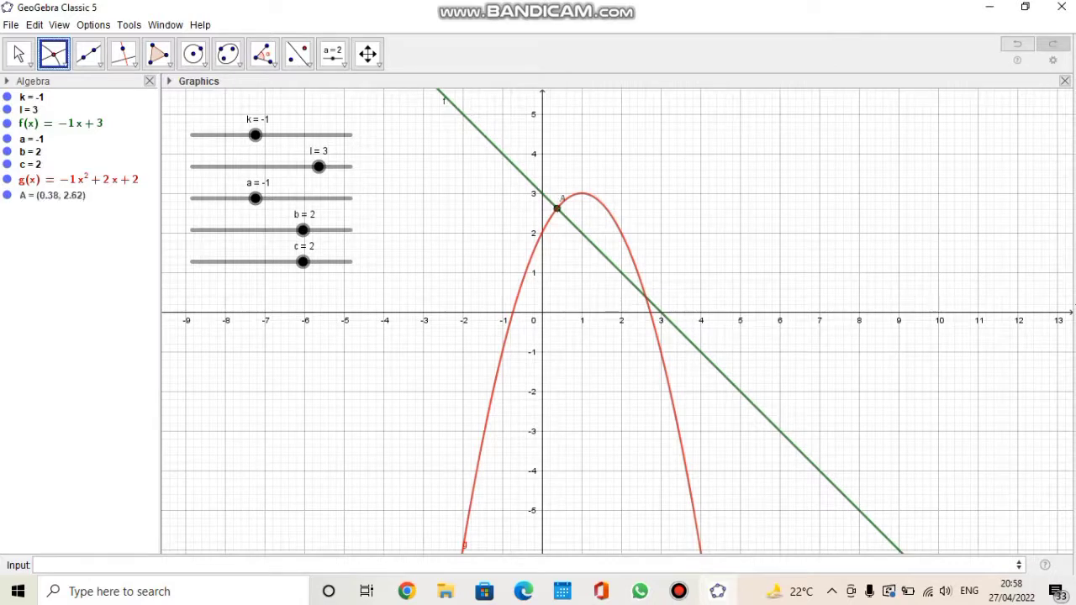
left_click(645, 297)
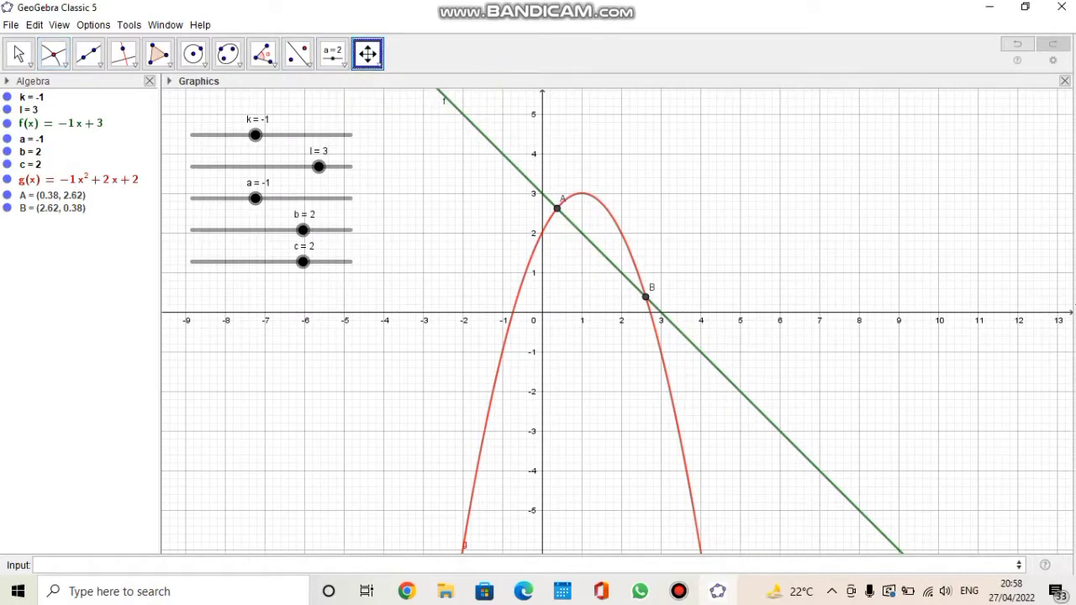
left_click_drag(618, 337, 600, 319)
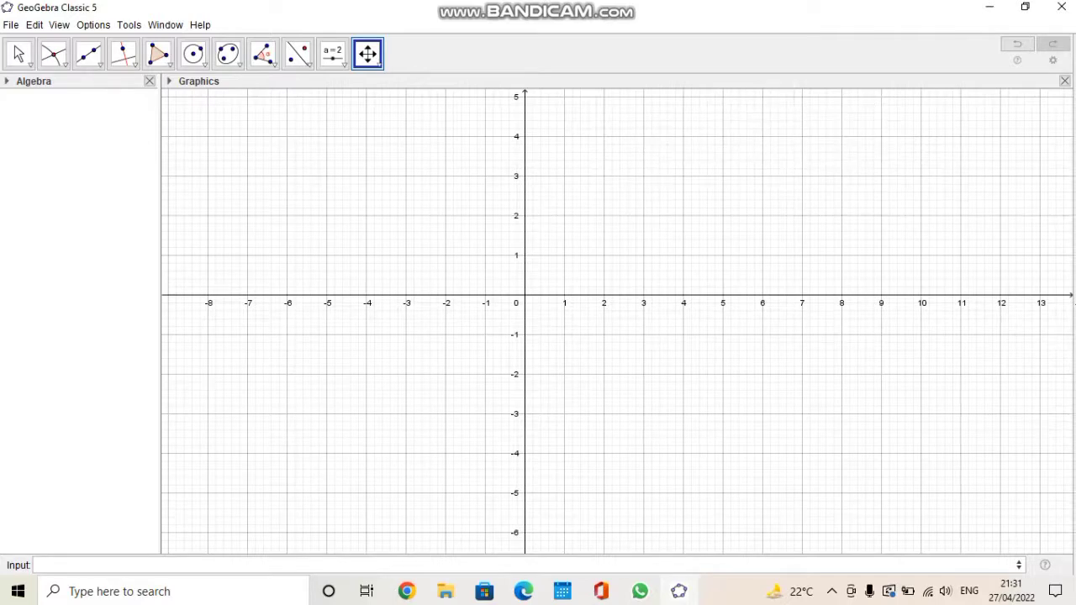
- Graph the quadratic function f(x)=ax^2+bx+c in the empty construction, creating sliders for a, b and c
left_click(37, 564)
type("f(x)=ax^2+")
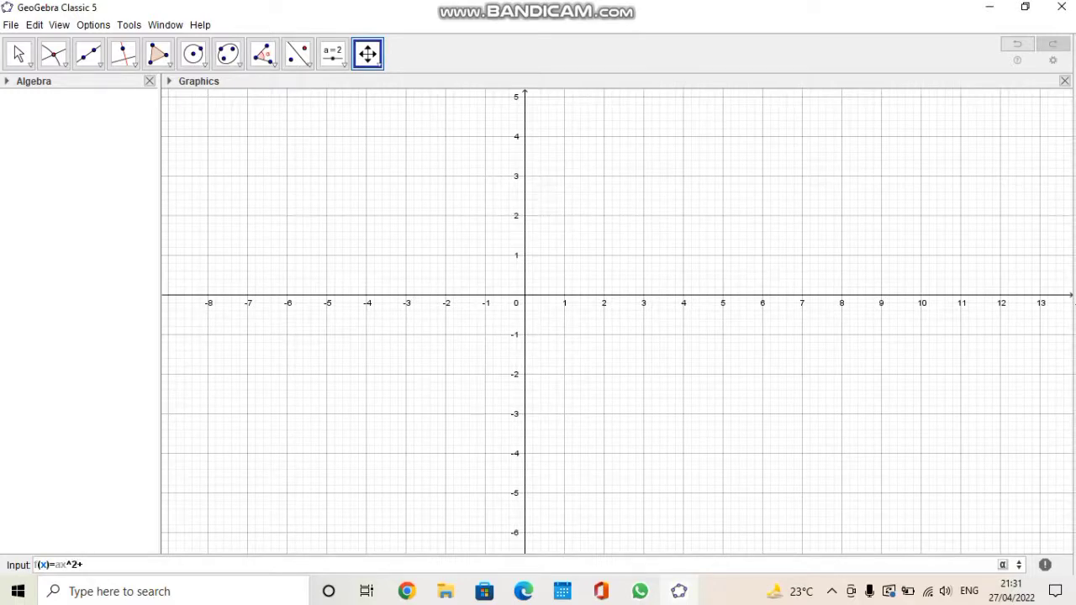
type("bx+c")
key("Return")
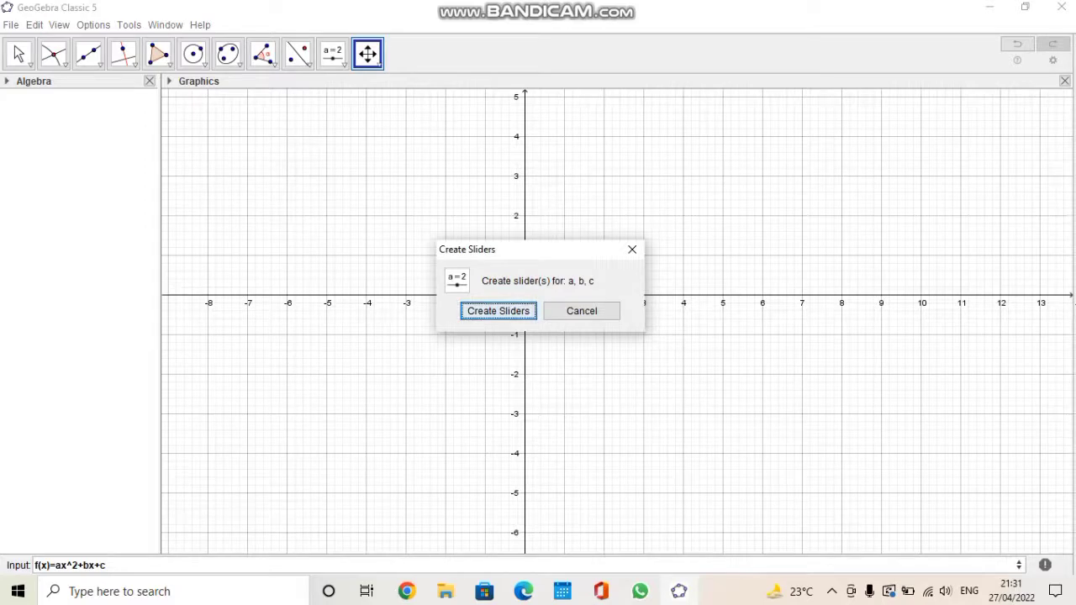
key("Return")
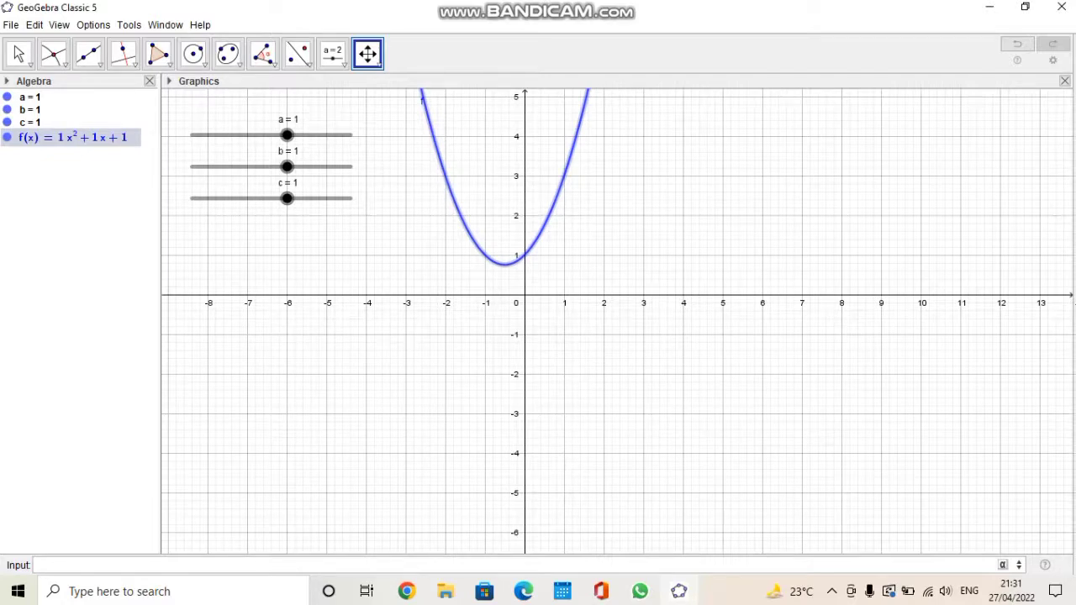
- Graph the cubic function g(x)=px^3+qx^2+rx+s, creating sliders for p, q, r and s
type("a")
type("(x)")
type("=")
type("px^")
type("3+")
type("q")
type("x^2")
type("+")
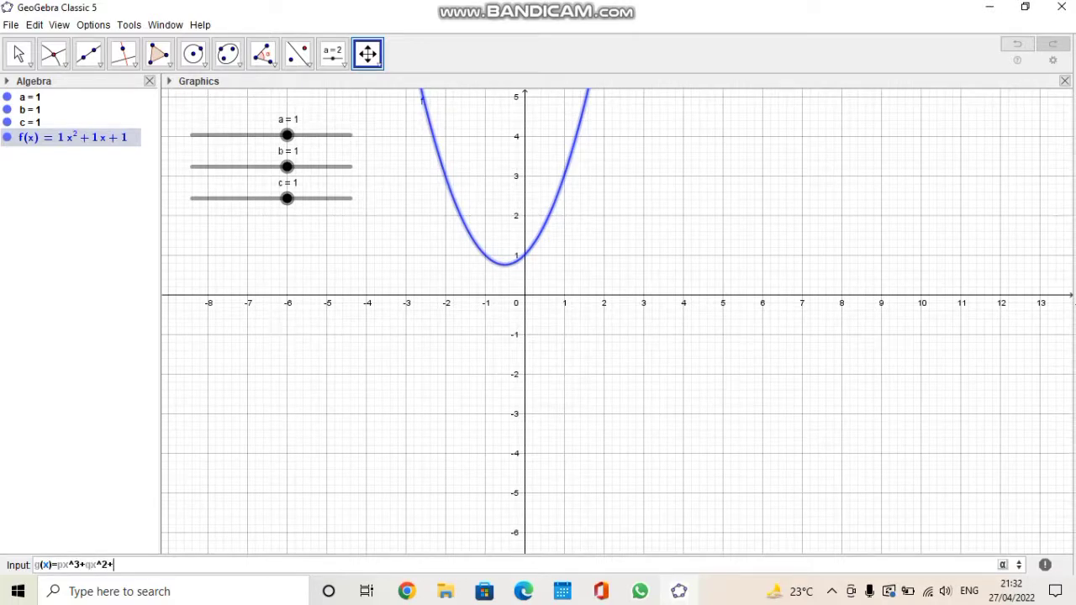
type("rx+s")
key("Return")
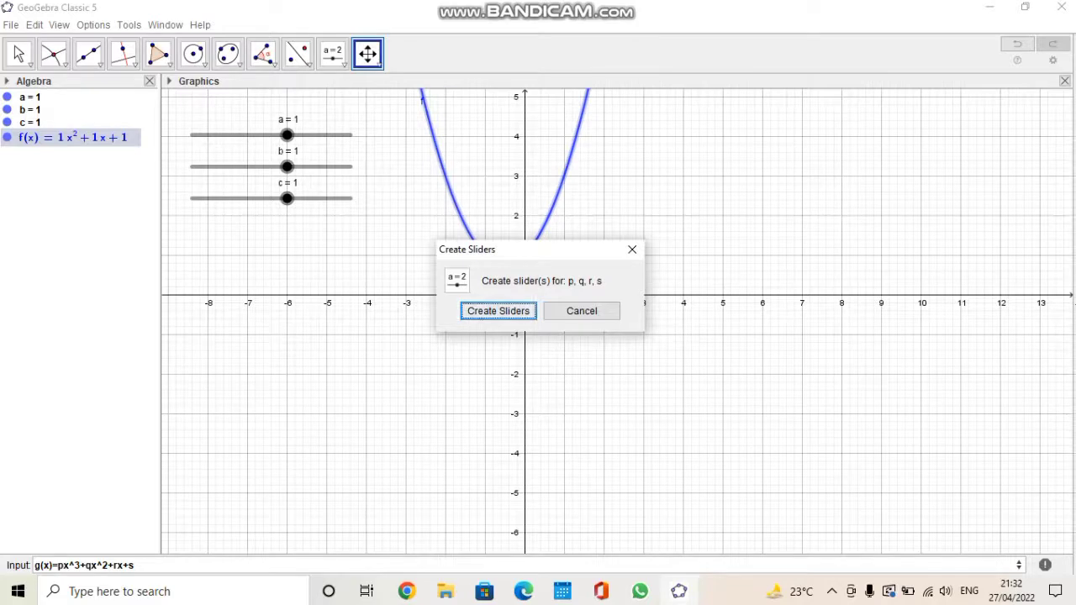
key("Return")
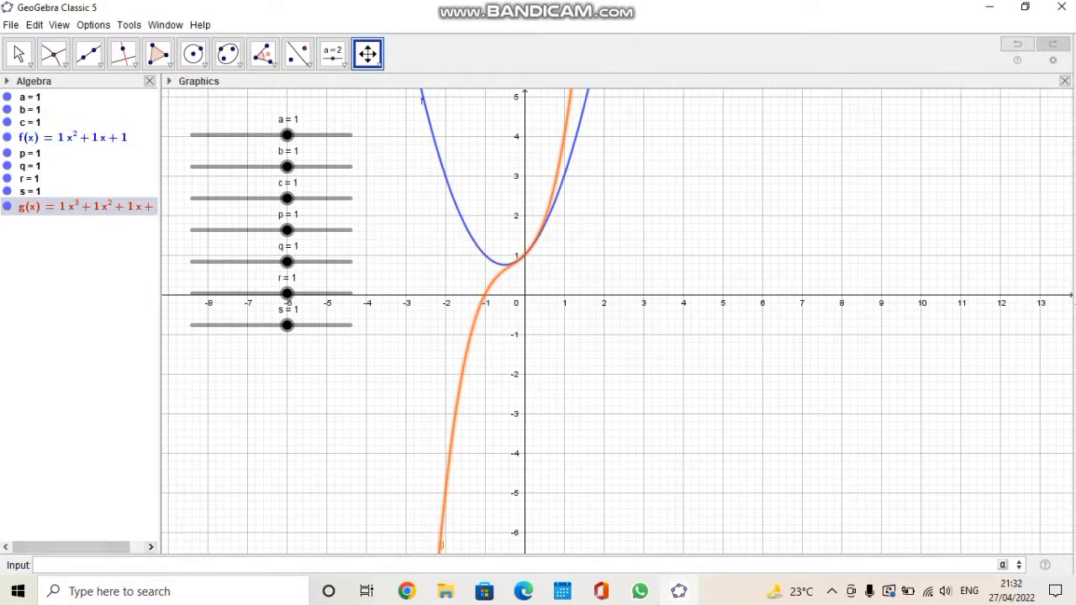
- Set the quadratic's leading coefficient a to 2
left_click_drag(589, 336, 708, 397)
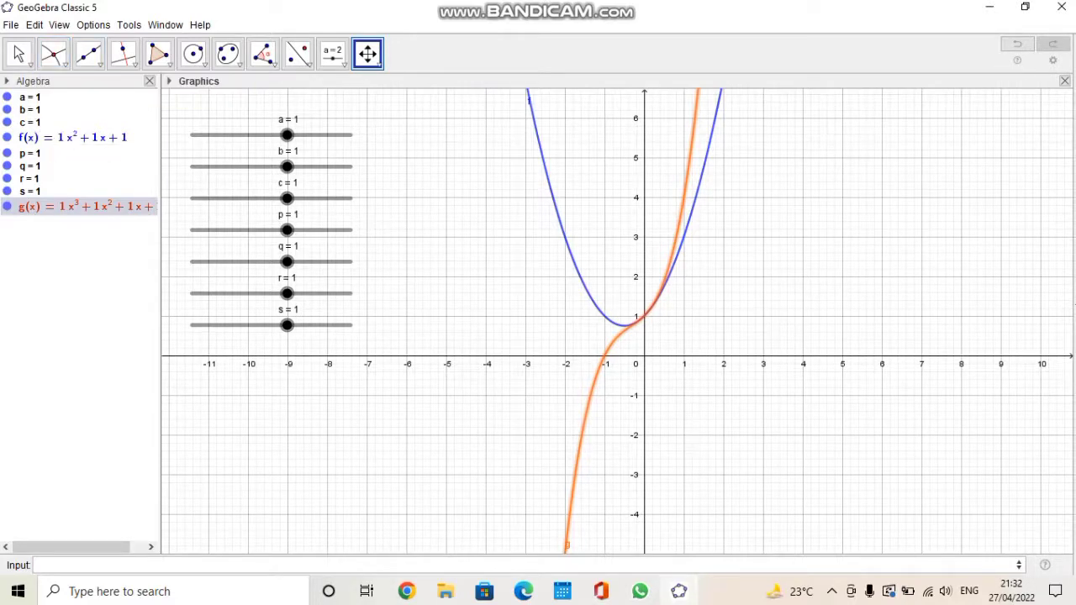
double_click(29, 98)
key("End")
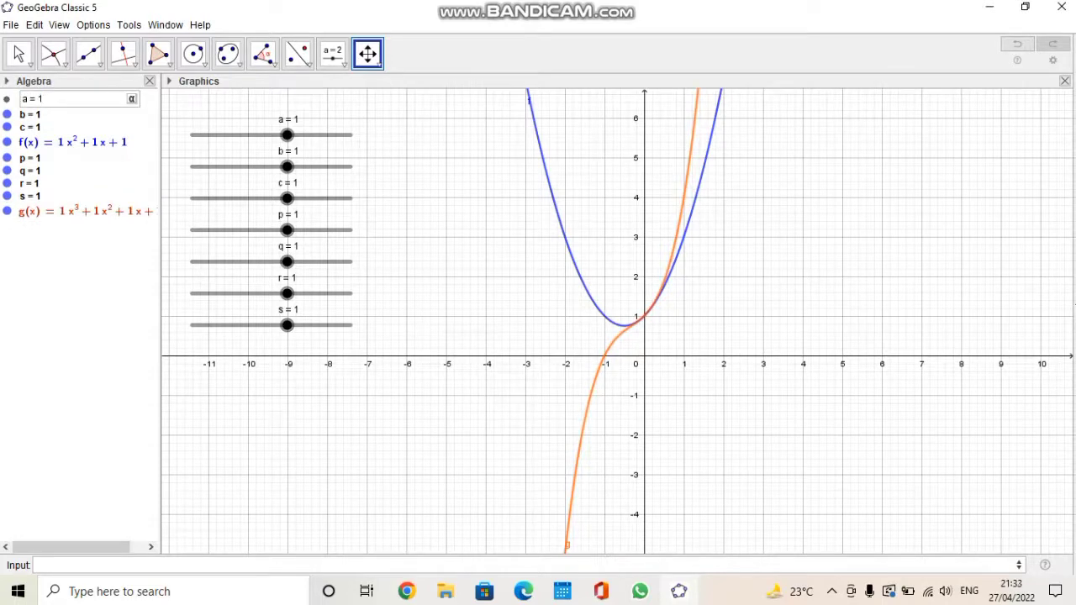
key("BackSpace")
type("2")
key("Return")
- Set the quadratic's linear coefficient b to -3
double_click(29, 113)
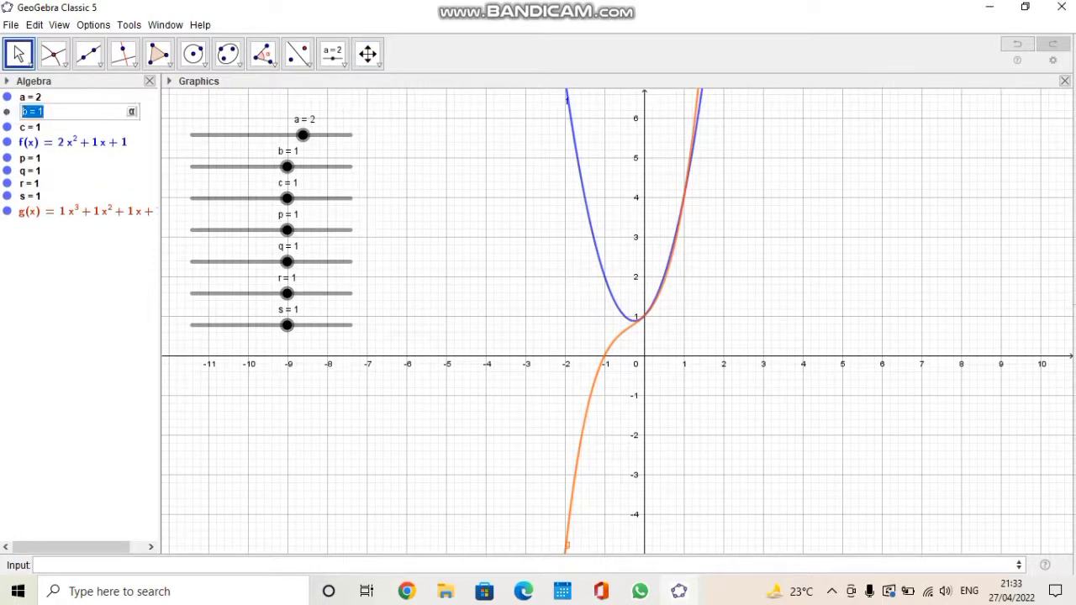
key("End")
key("BackSpace")
type("-3")
key("Return")
- Set the quadratic's constant term c to -3
double_click(29, 122)
key("End")
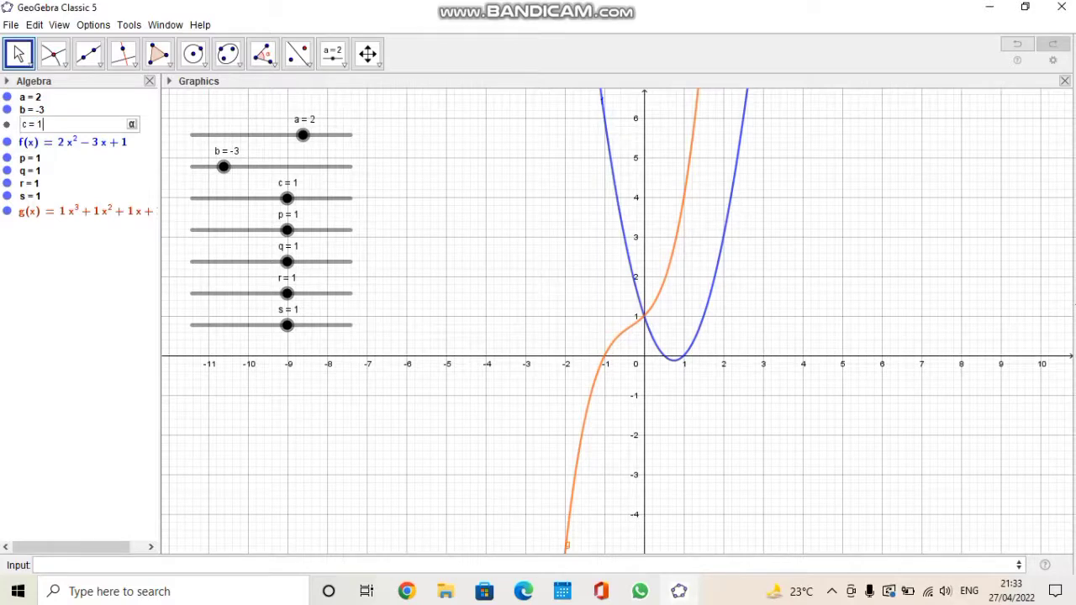
key("BackSpace")
type("-3")
key("Return")
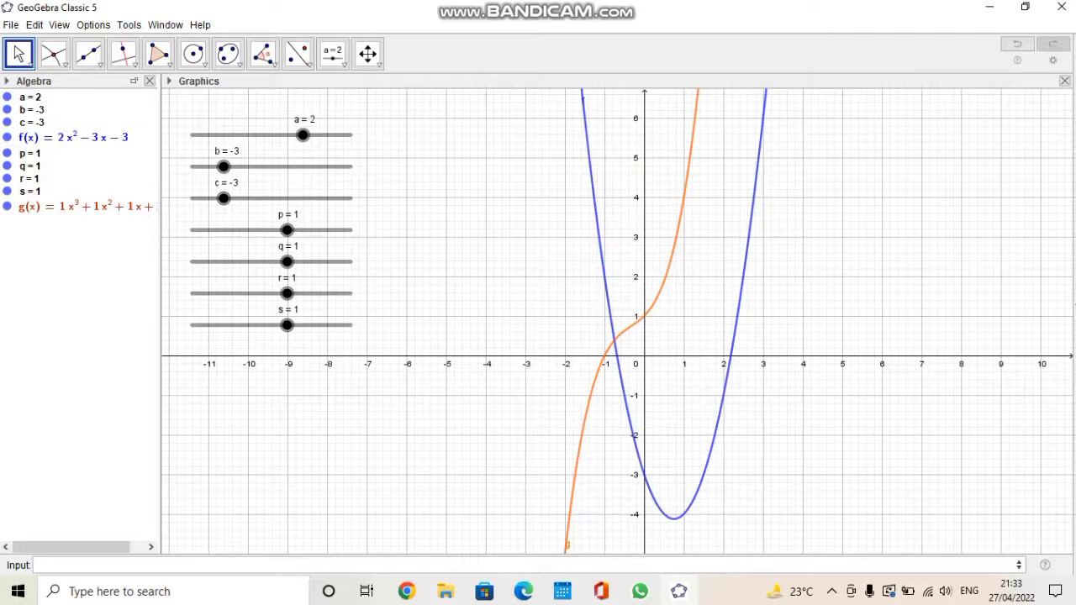
- Set the cubic's leading coefficient p to 4
double_click(39, 153)
left_click(45, 154)
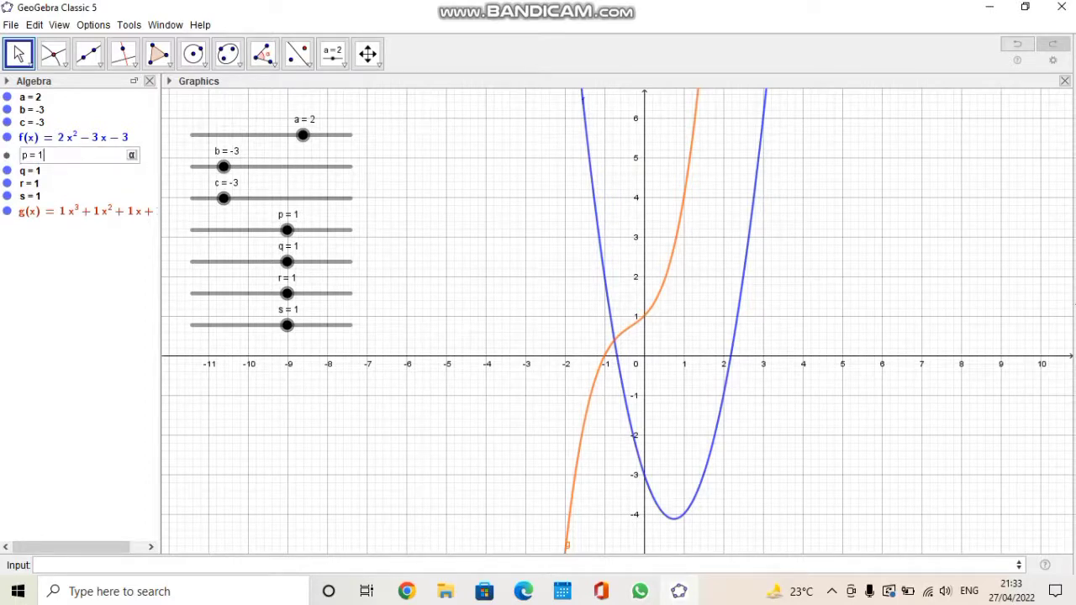
type("4")
key("Return")
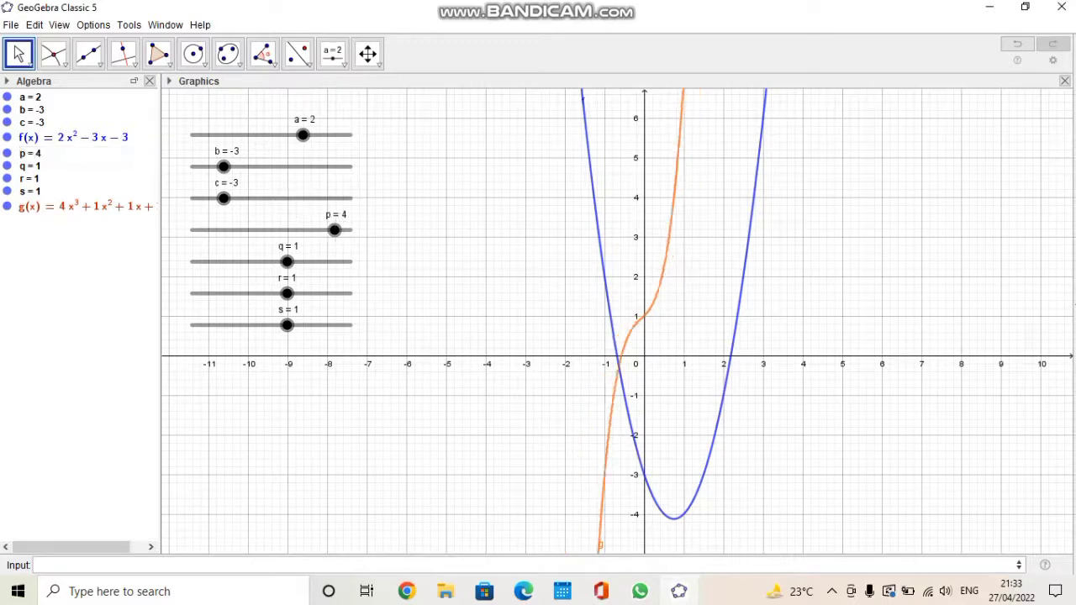
- Set the cubic's quadratic coefficient q to -5
double_click(31, 167)
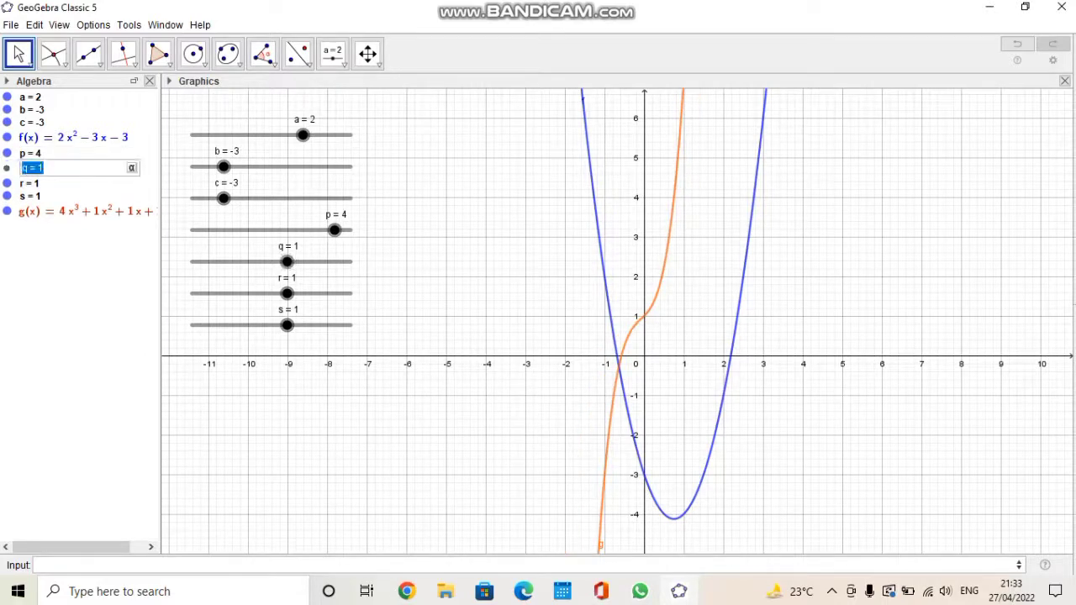
left_click(44, 168)
key("BackSpace")
type("-5")
key("Return")
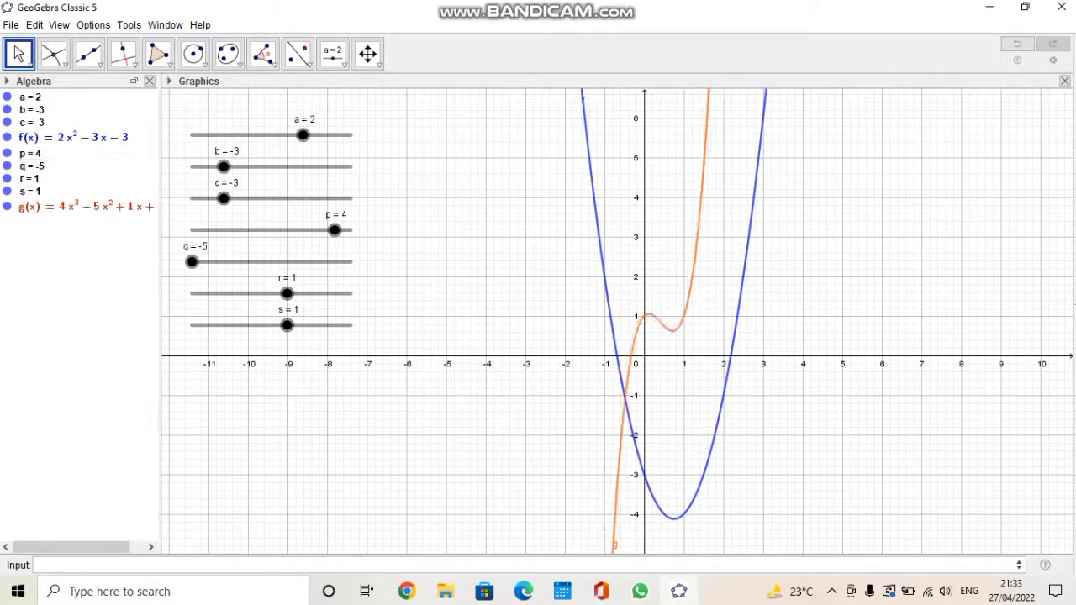
- Set the cubic's linear coefficient r to -3
double_click(31, 179)
left_click(44, 181)
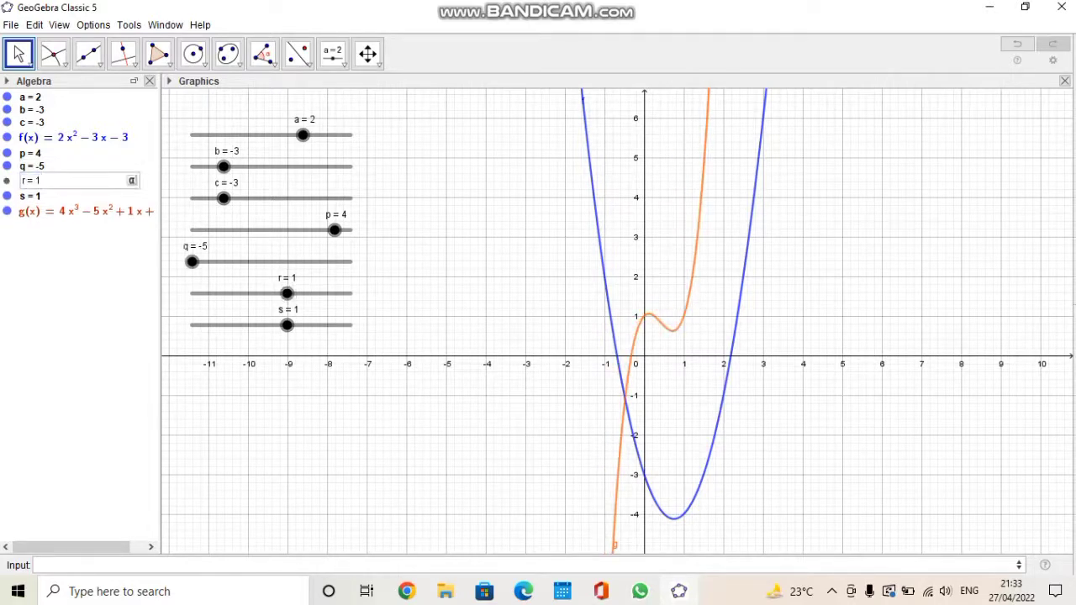
key("BackSpace")
type("-3")
key("Return")
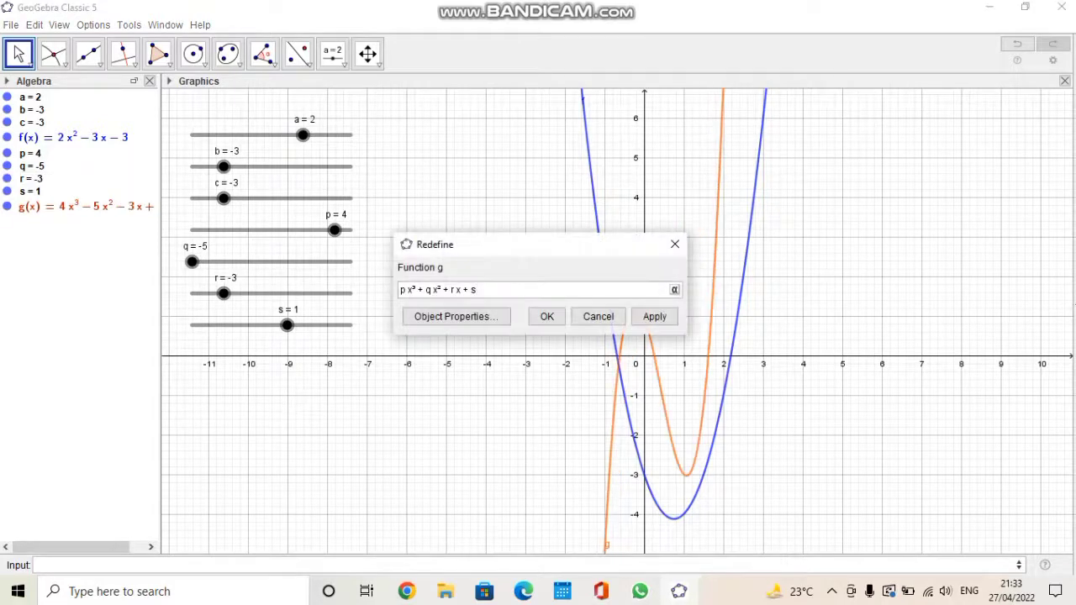
- Set the cubic's constant term s to 4, leaving the definition of g unedited
left_click(31, 192)
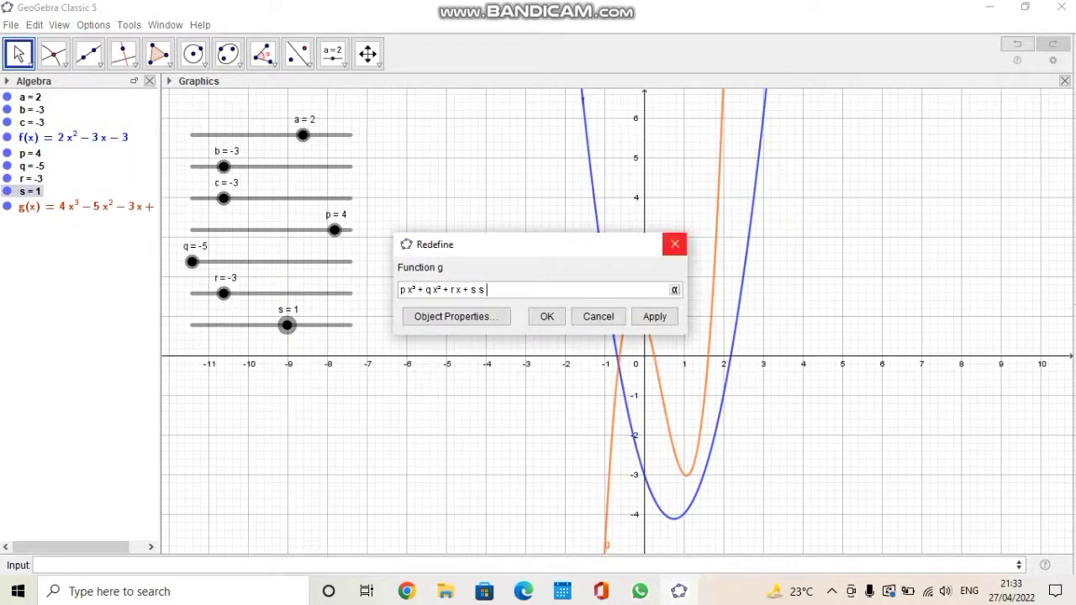
left_click(674, 245)
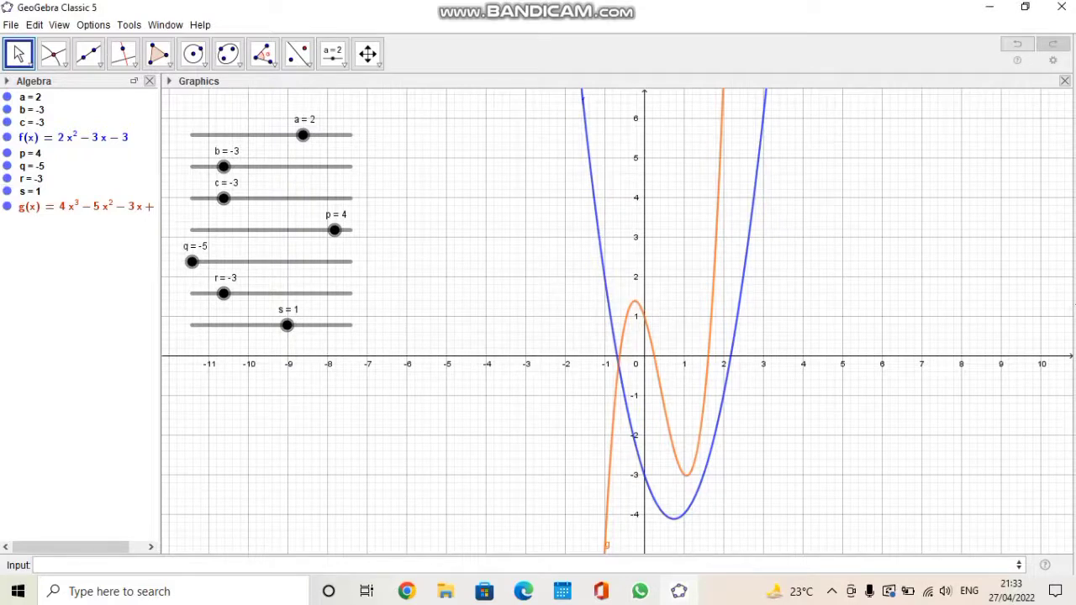
double_click(31, 192)
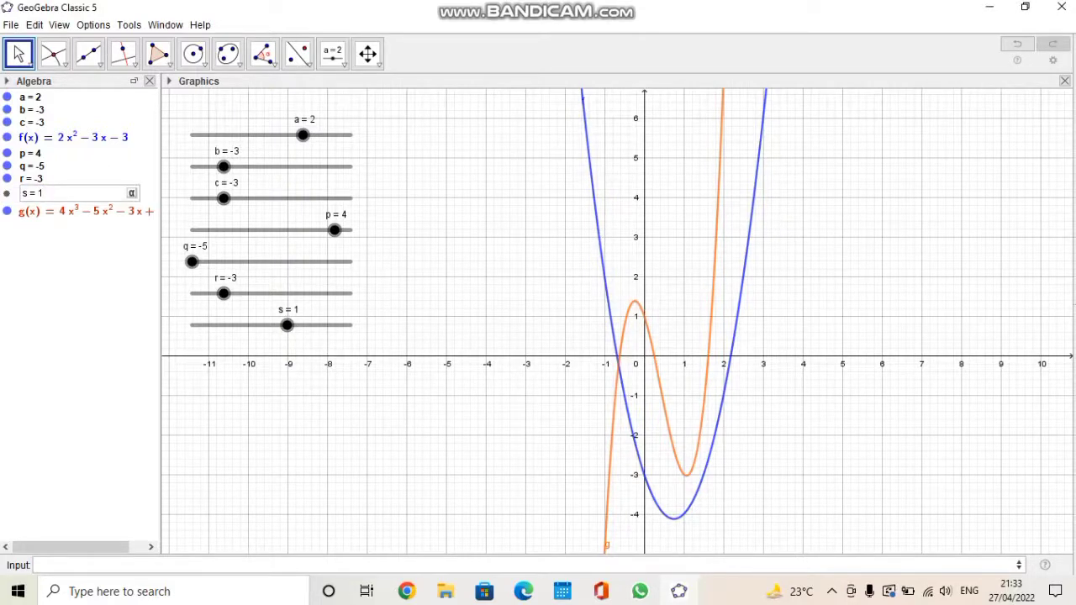
key("BackSpace")
type("4")
key("Return")
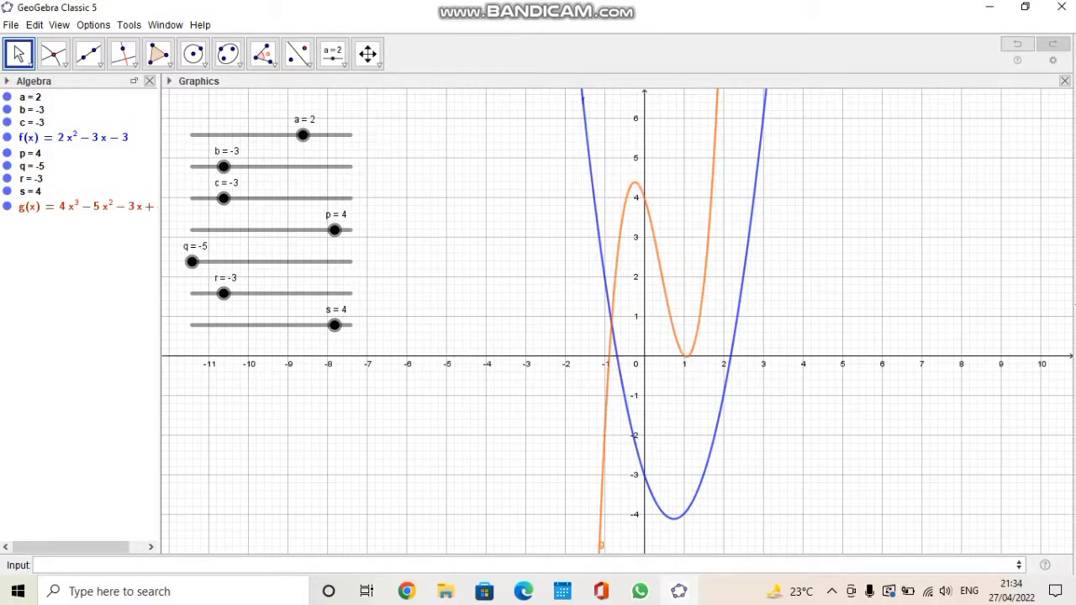
- Mark the extremum points of the quadratic f and the cubic g with the Extremum tool
left_click_drag(160, 311, 202, 311)
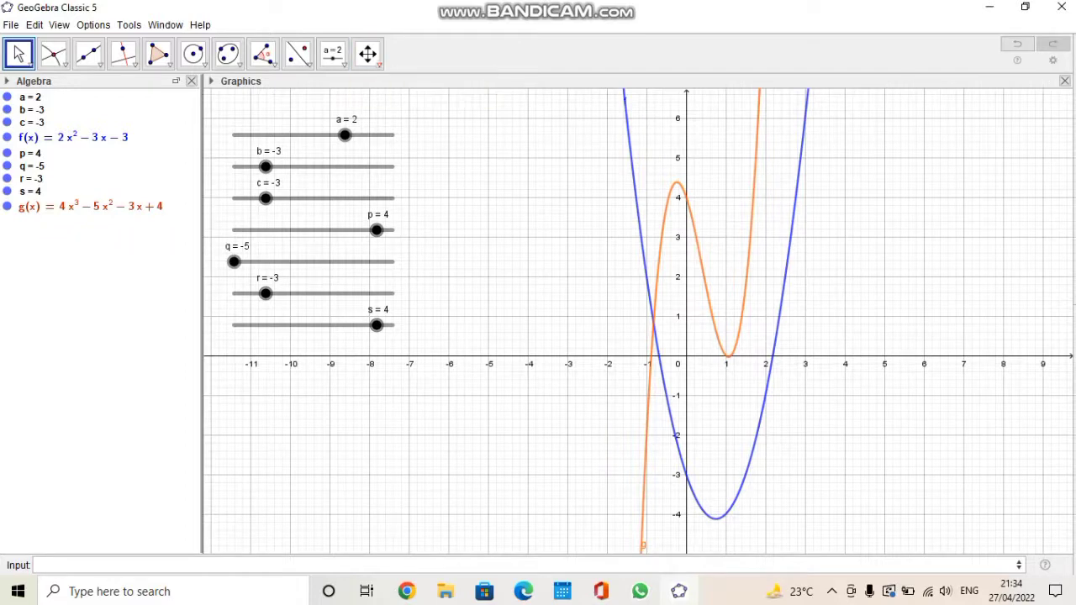
left_click(367, 53)
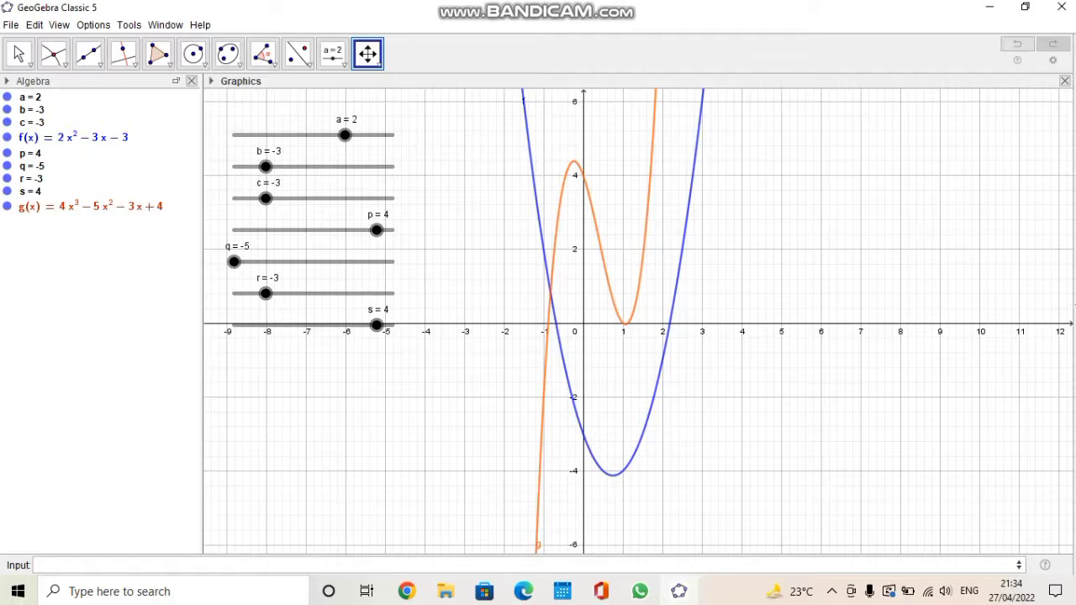
left_click(53, 53)
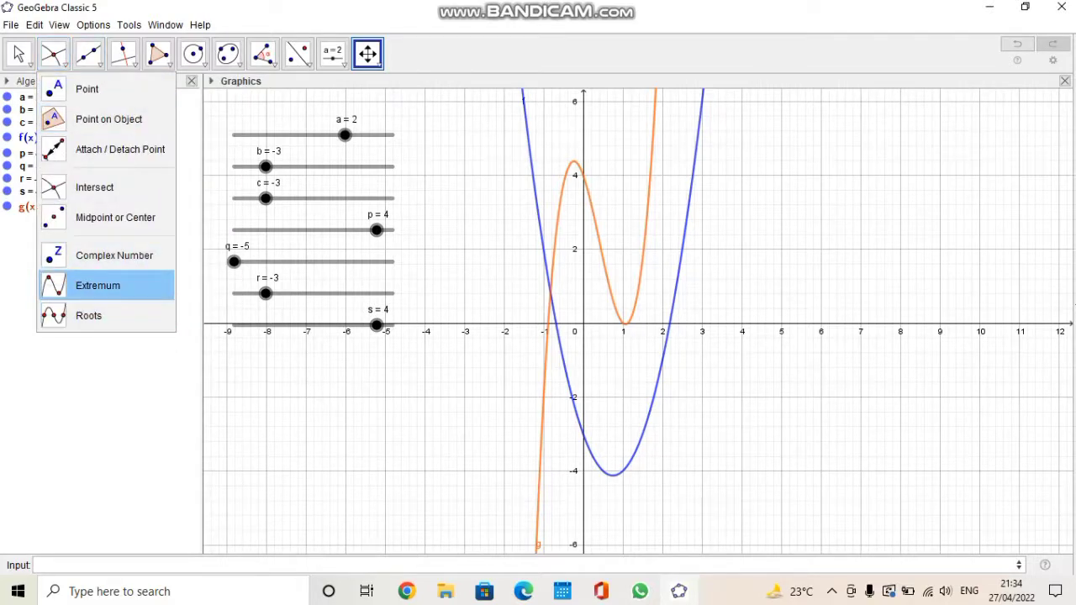
left_click(97, 285)
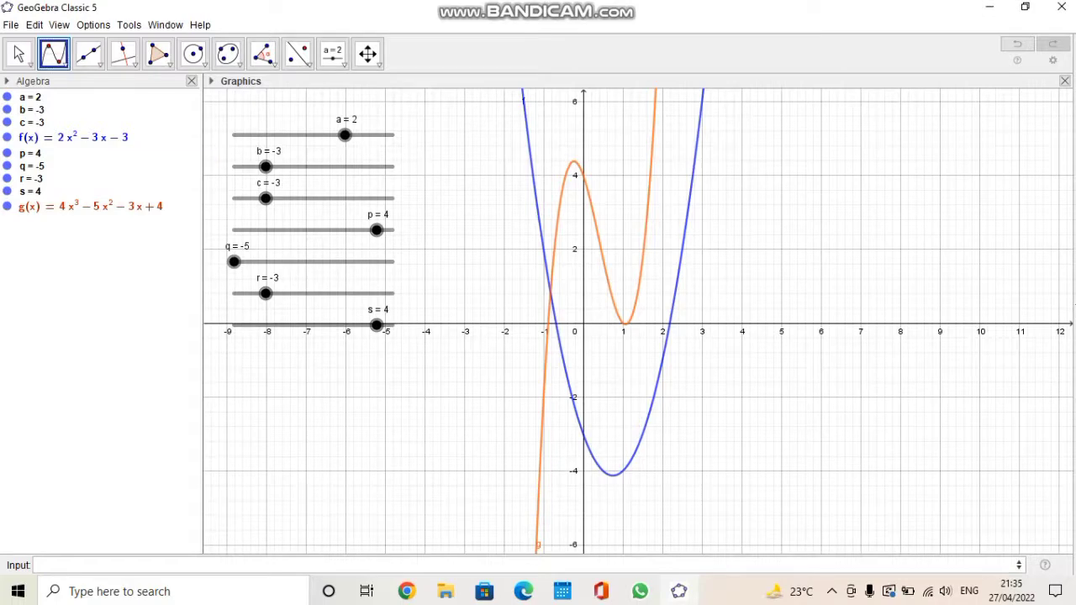
left_click(93, 137)
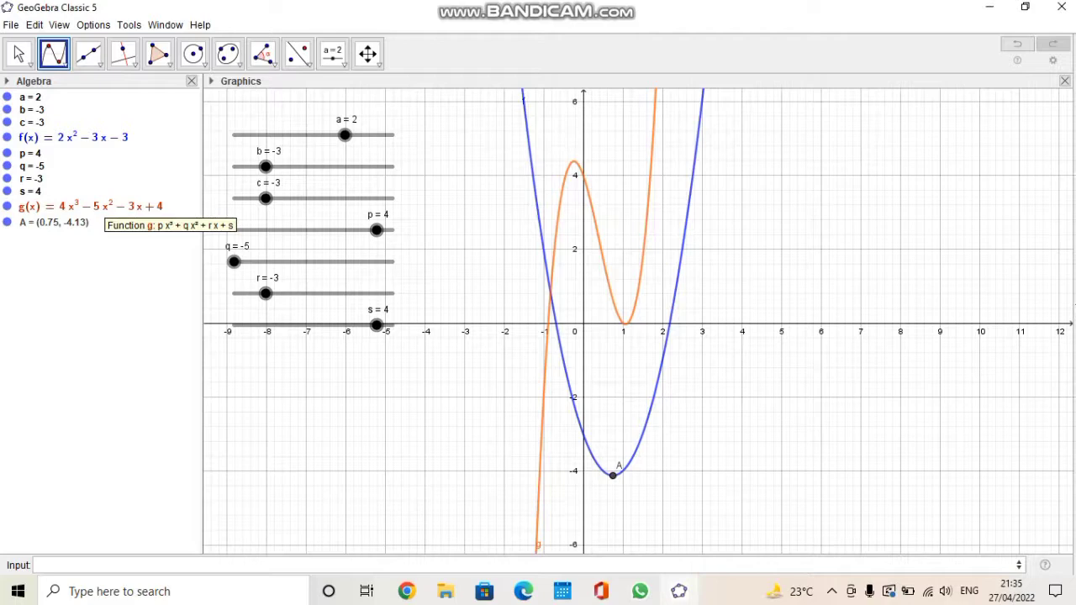
left_click(93, 206)
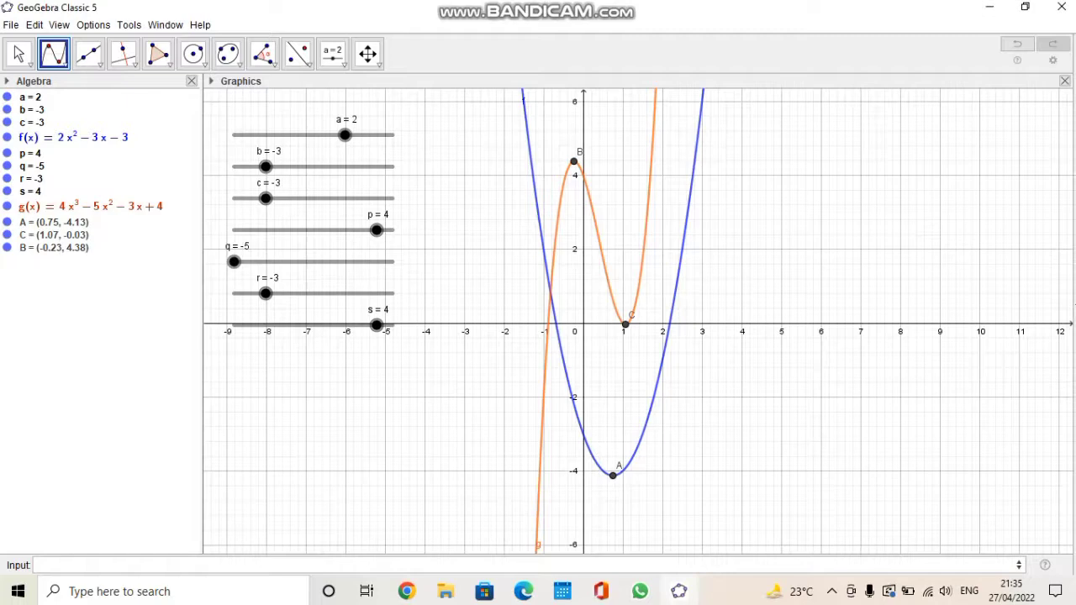
- Set the label of point B, the cubic's local maximum, to show Name & Value
right_click(573, 161)
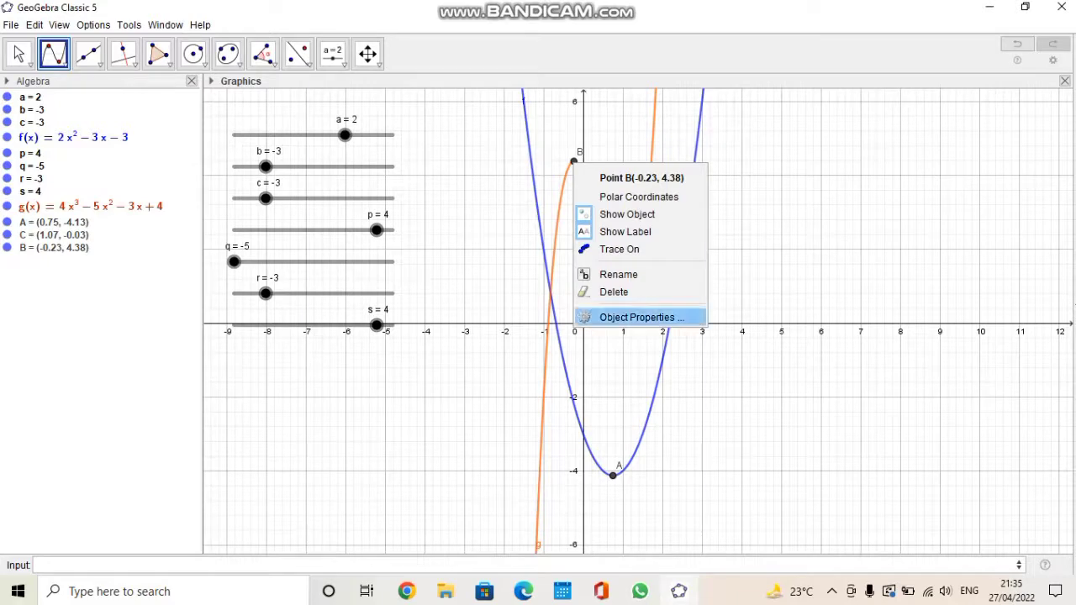
left_click(639, 317)
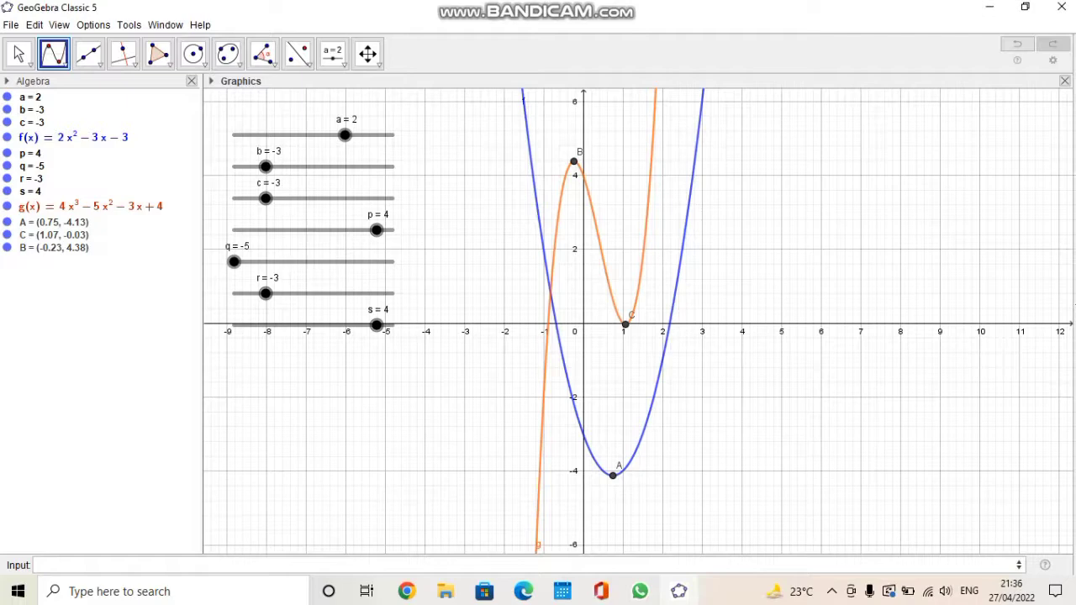
double_click(574, 162)
left_click(900, 291)
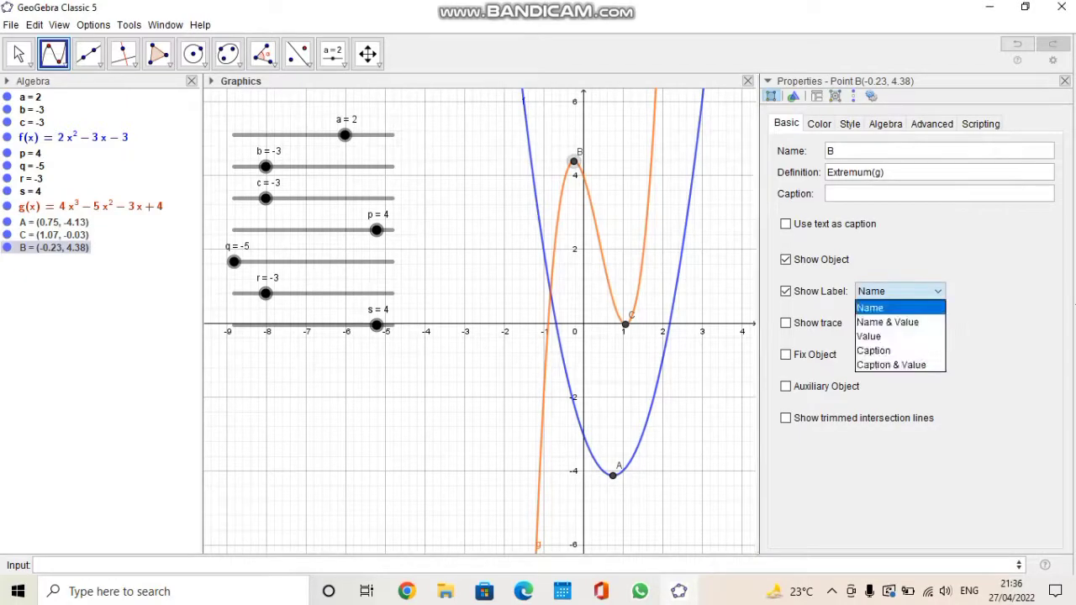
left_click(889, 320)
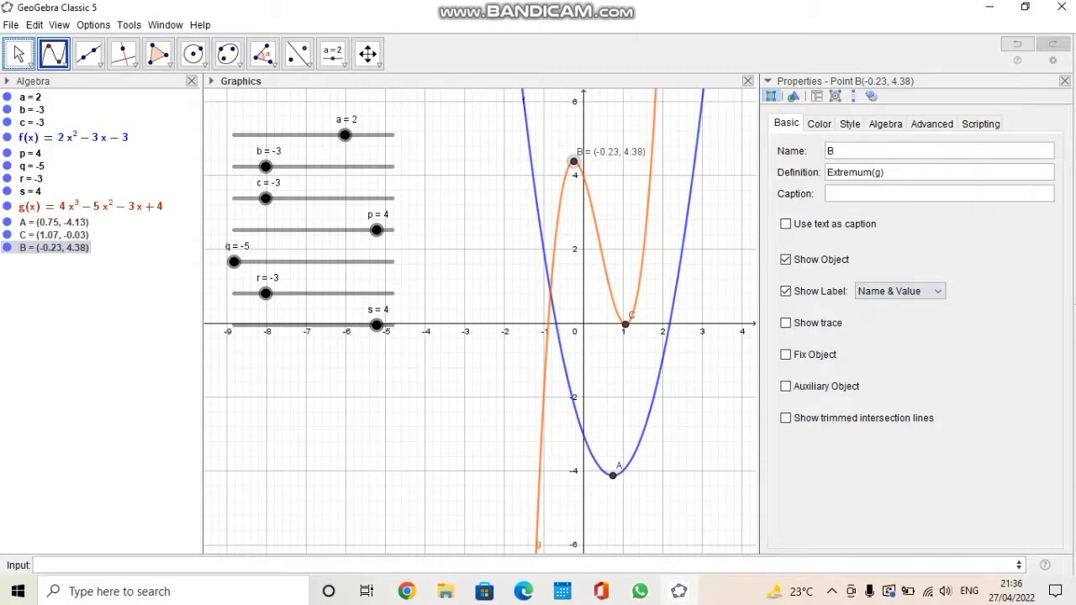
- Set the label of point C, the cubic's local minimum, to show Name & Value and close its properties
right_click(625, 325)
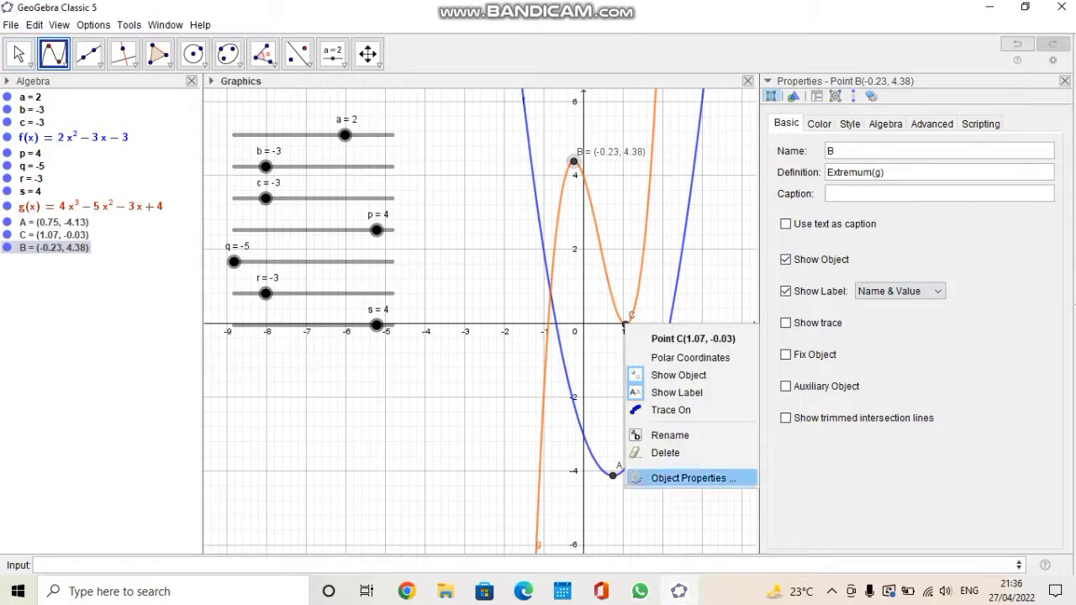
left_click(672, 477)
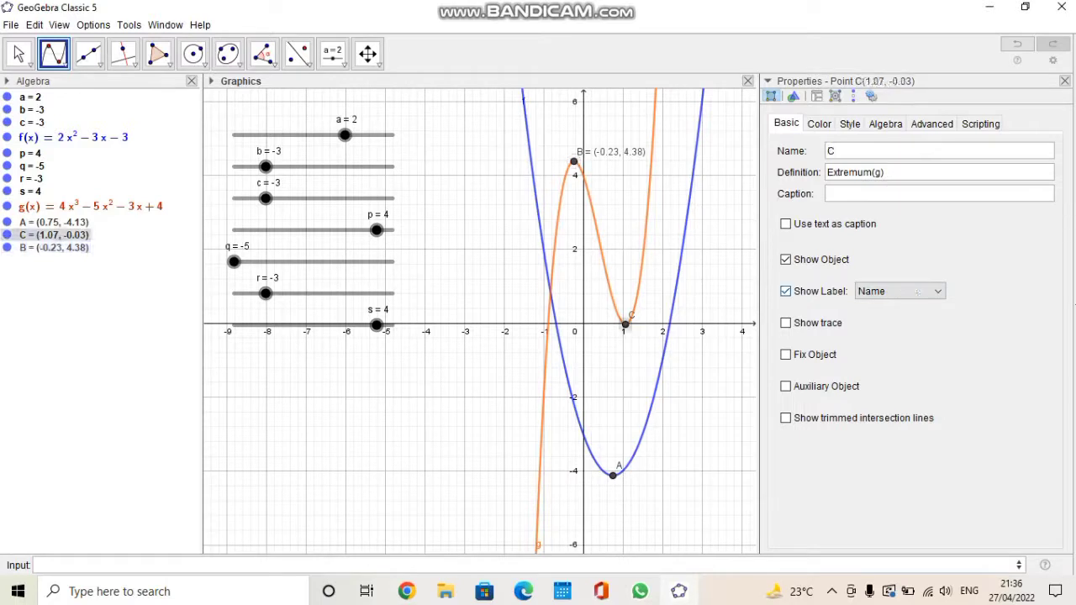
left_click(917, 290)
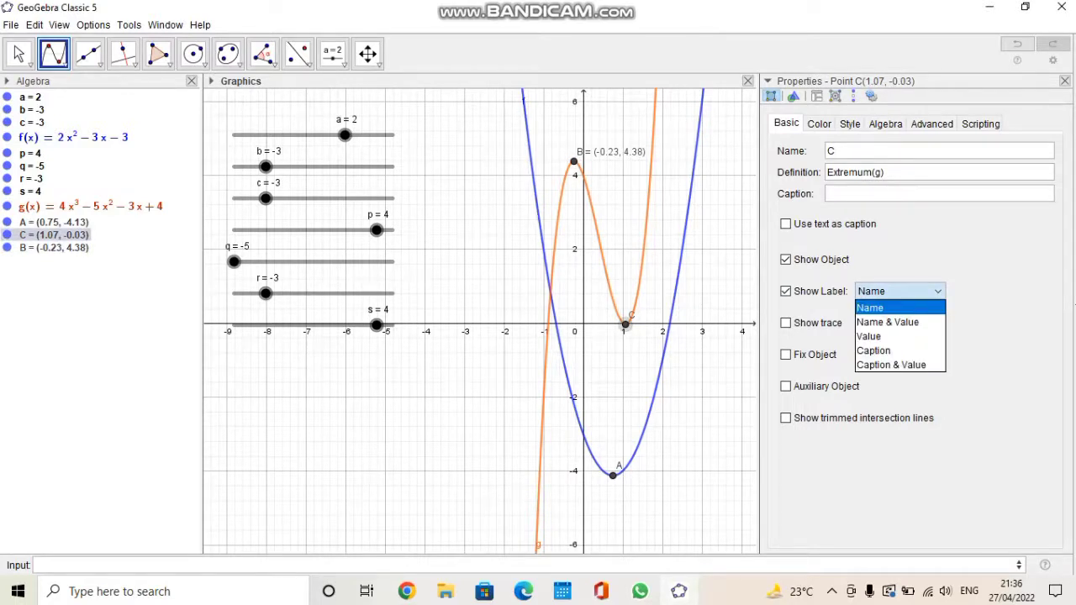
left_click(888, 322)
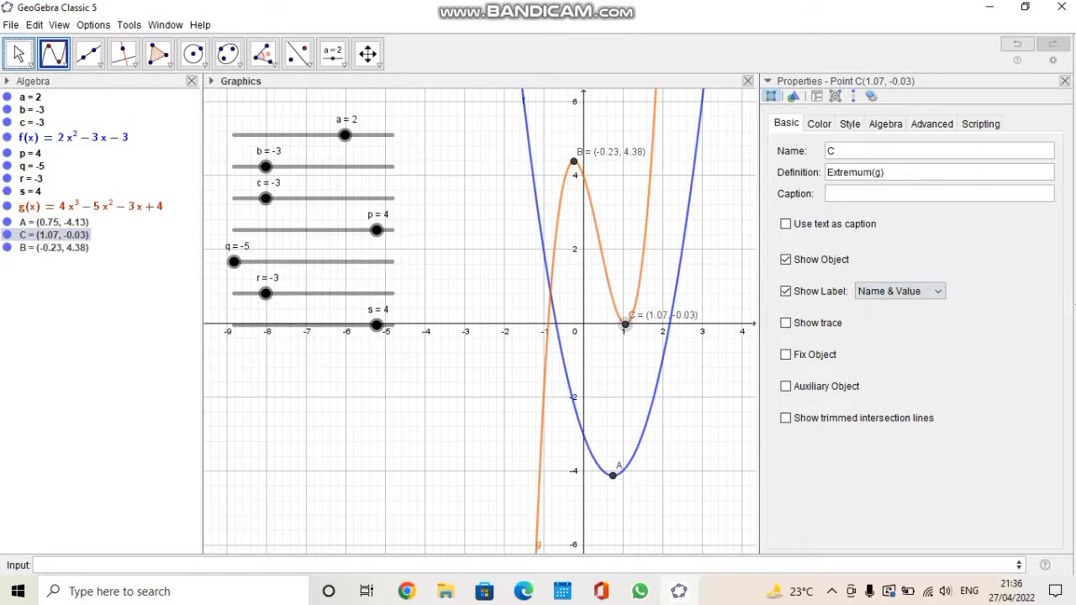
left_click(1065, 81)
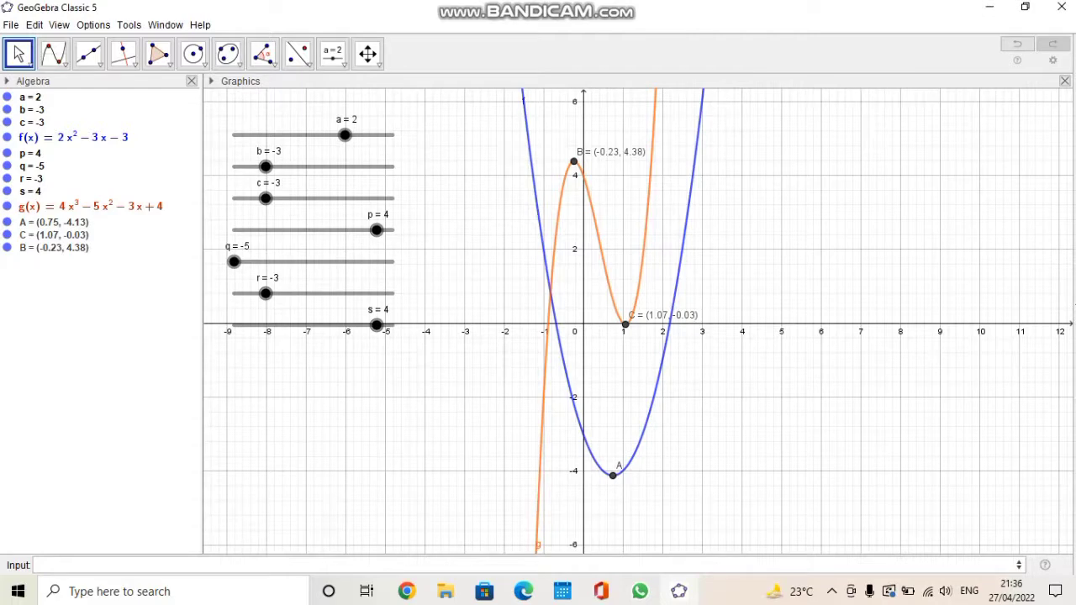
left_click(367, 53)
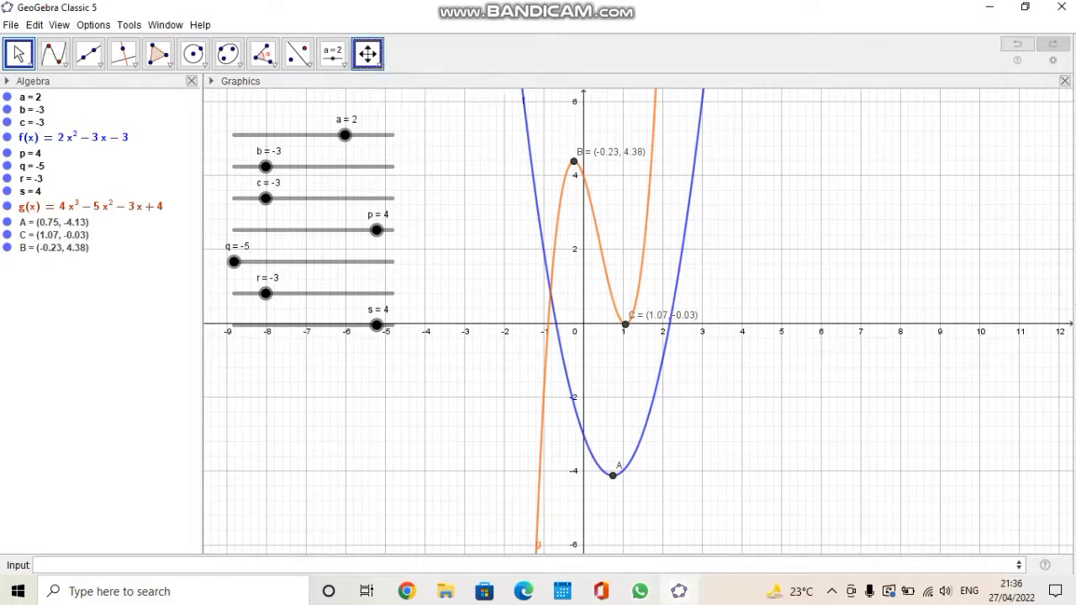
left_click_drag(757, 378, 801, 357)
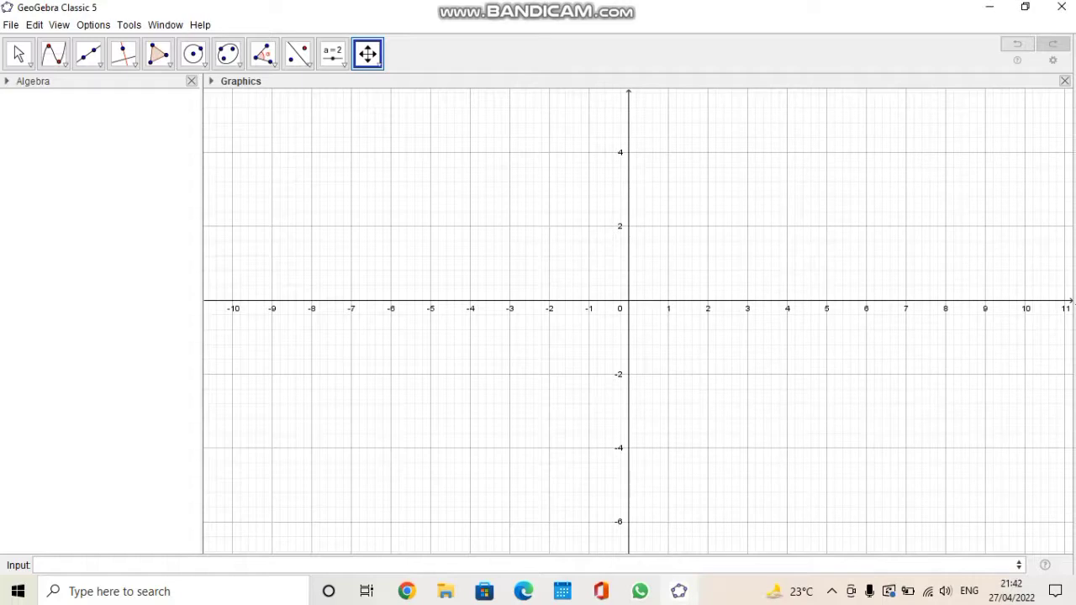
- Graph the quadratic function f(x)=ax^2+bx+c in the empty construction, creating sliders for a, b and c
left_click(37, 565)
type("l")
type("(x)")
type("=")
type("ax")
type("^2")
type("+bx+c")
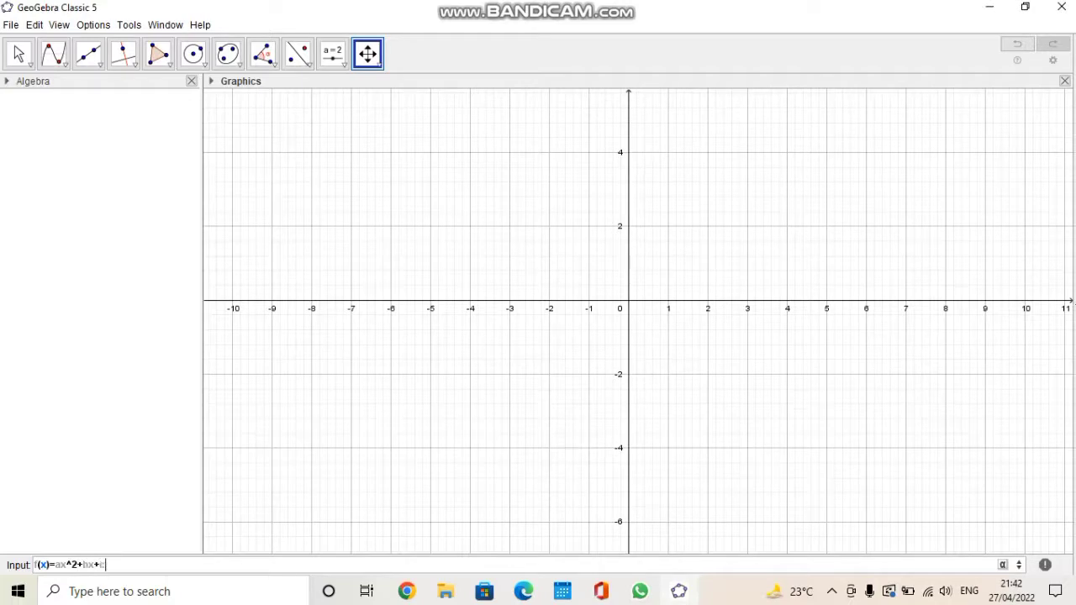
key("Return")
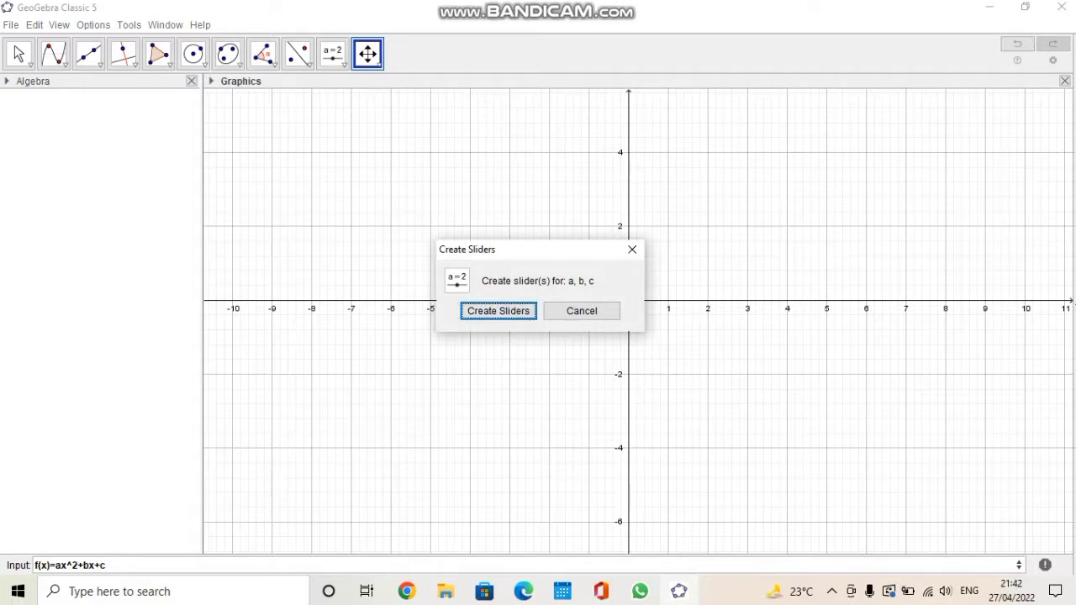
key("Return")
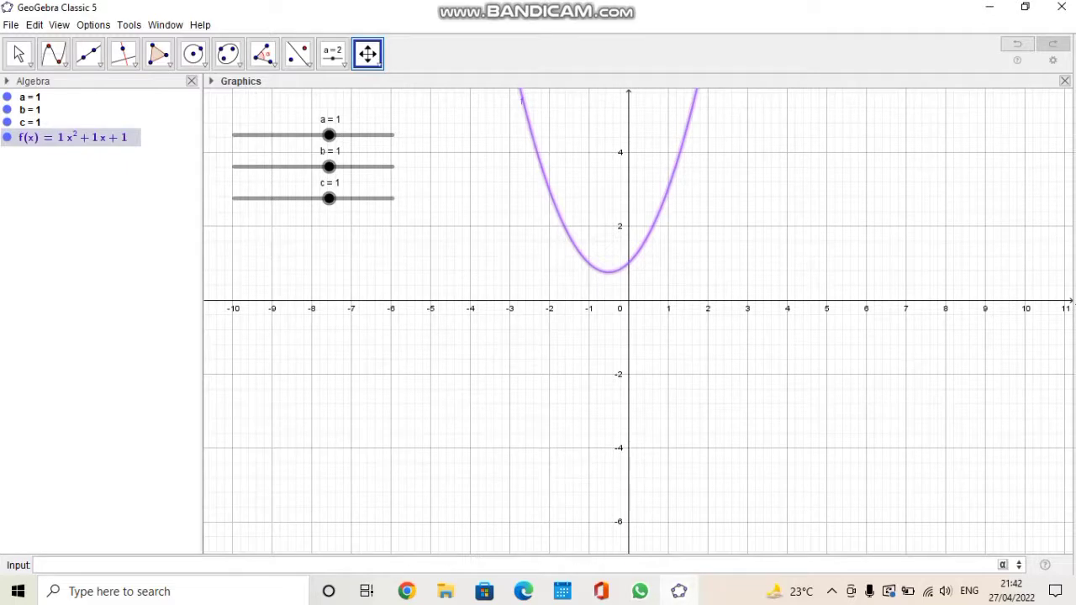
- Set the new quadratic's leading coefficient a to -1, leaving the definition of f unedited
left_click_drag(638, 277, 618, 452)
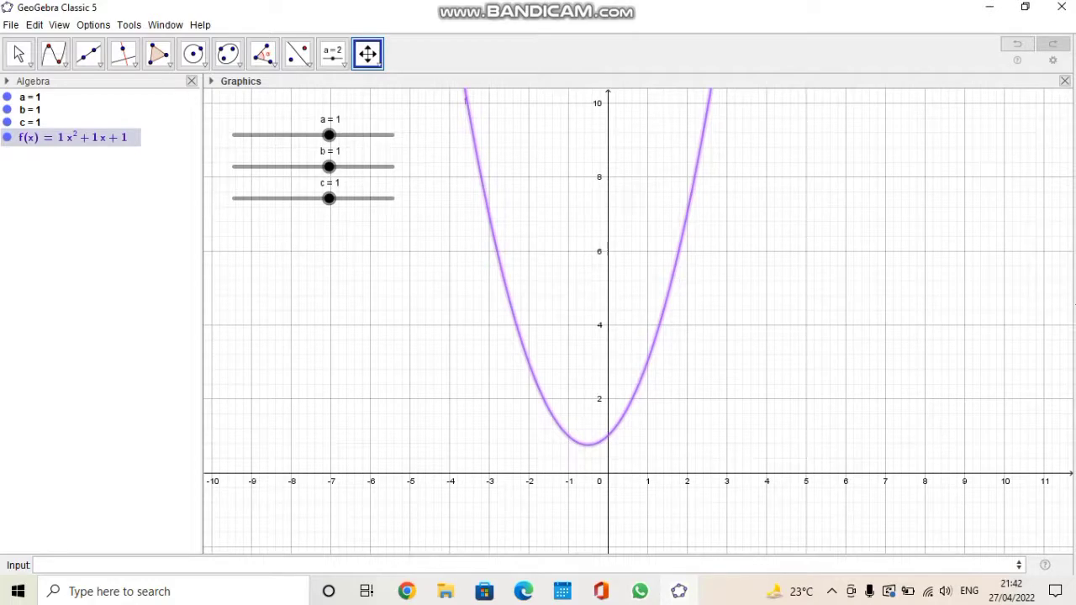
double_click(31, 98)
key("Left")
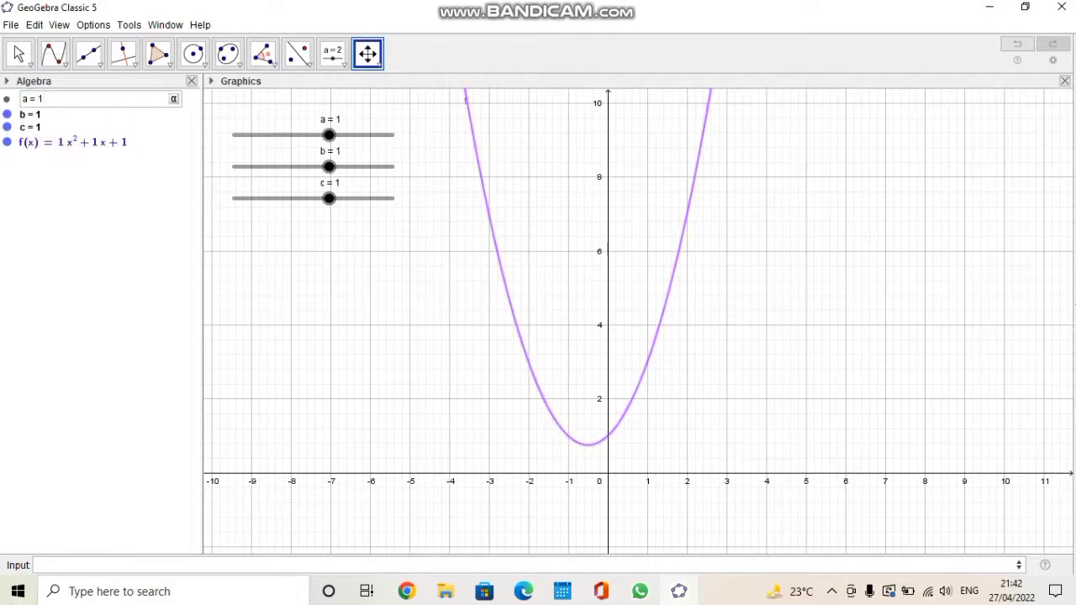
type("-")
double_click(73, 142)
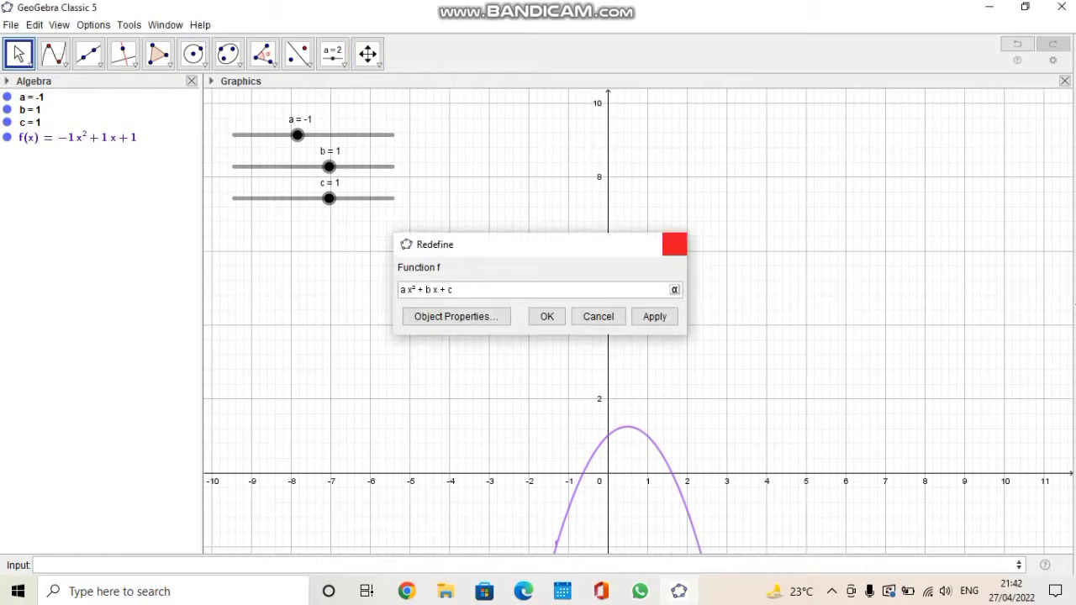
left_click(674, 243)
- Set the new quadratic's linear coefficient b to 4
double_click(31, 110)
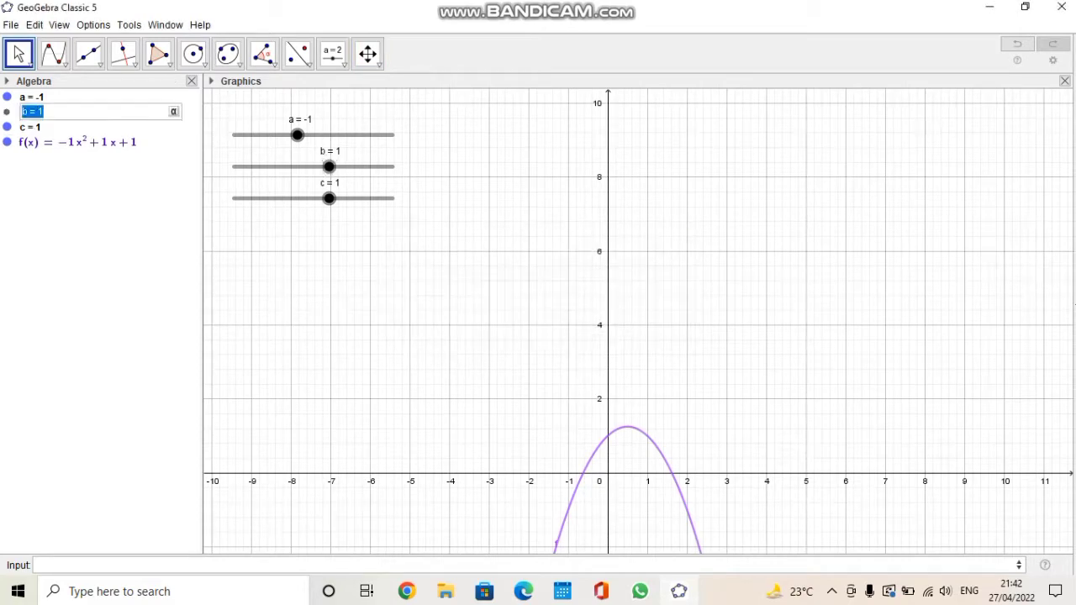
left_click(44, 111)
key("BackSpace")
type("4")
key("Return")
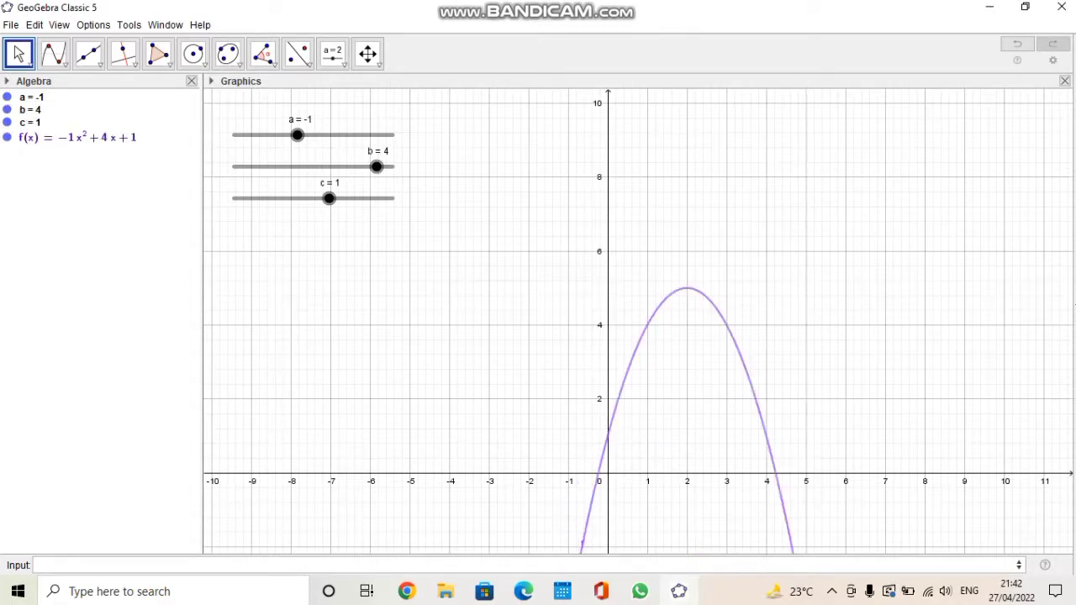
- Set the quadratic's constant term c to -1
double_click(31, 123)
left_click(44, 124)
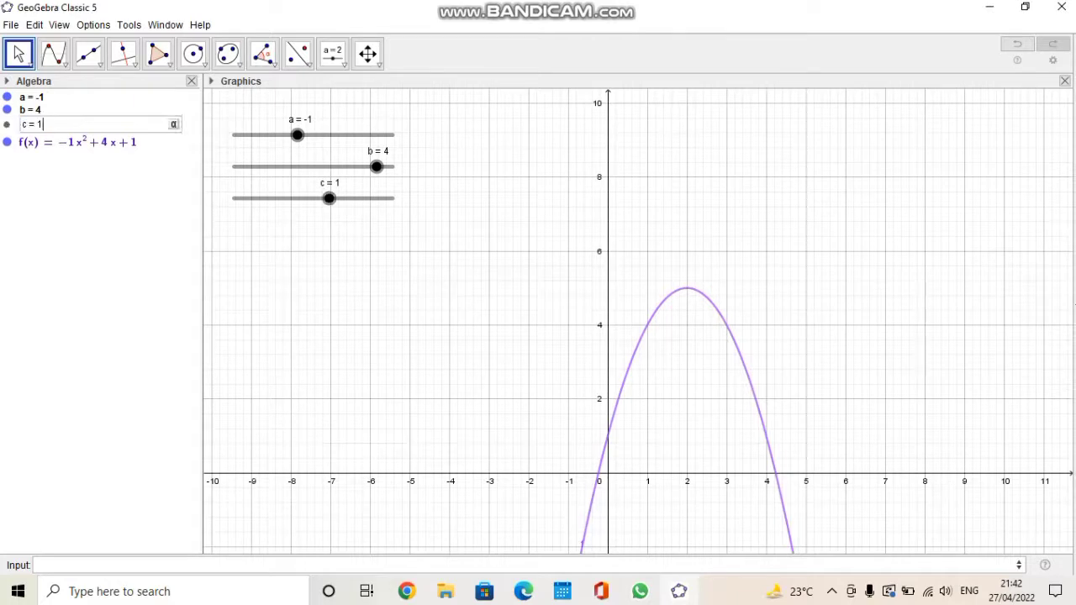
key("BackSpace")
type("-1")
key("Return")
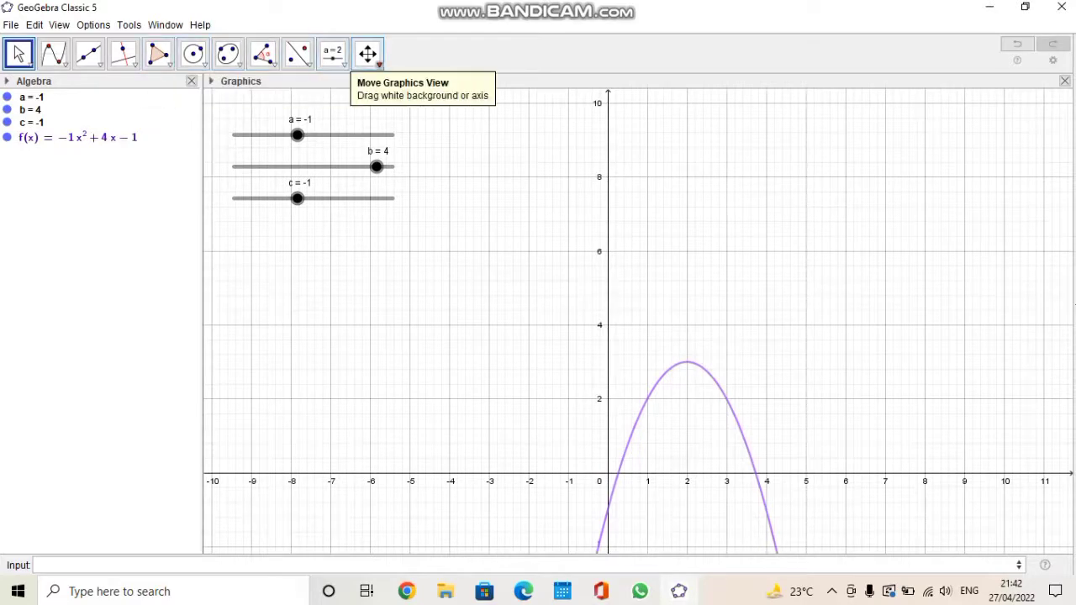
- Mark the x-axis roots of the quadratic f with the Roots tool
left_click(367, 53)
left_click_drag(672, 404, 596, 215)
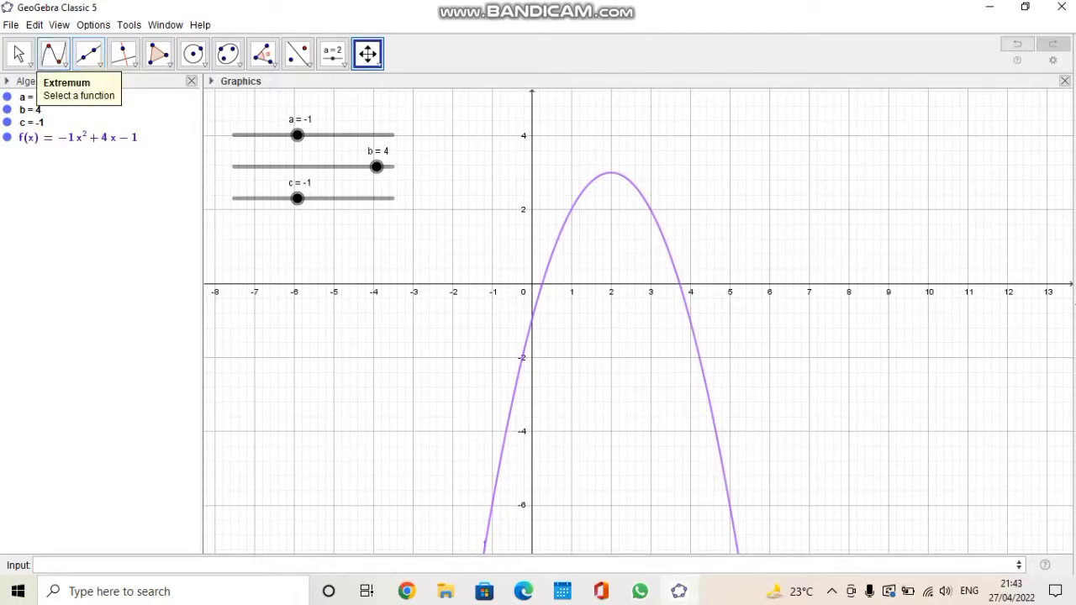
left_click(53, 57)
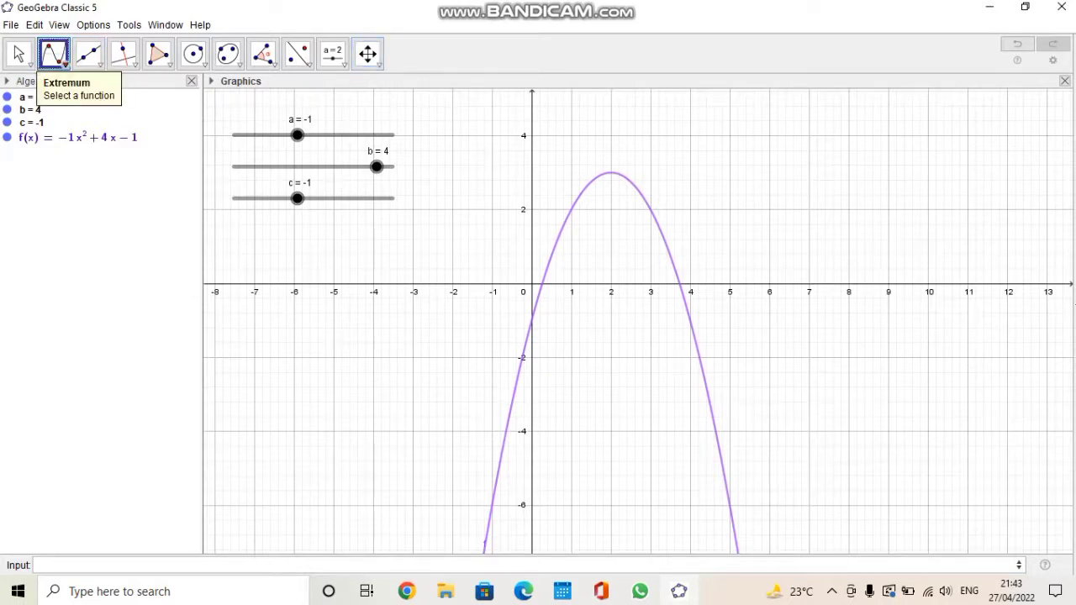
left_click(53, 57)
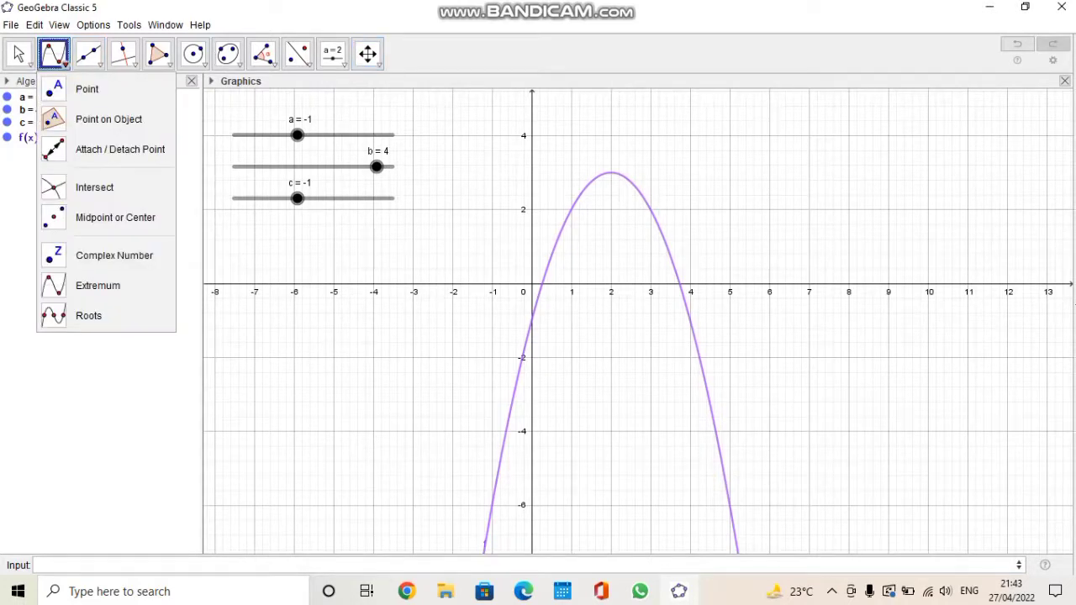
left_click(88, 316)
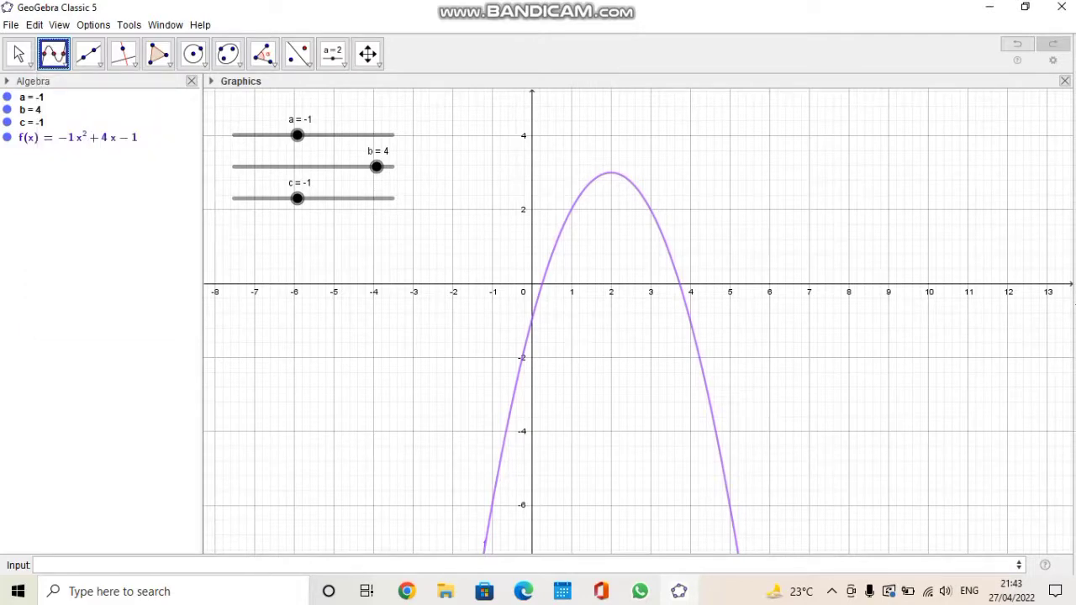
left_click(611, 173)
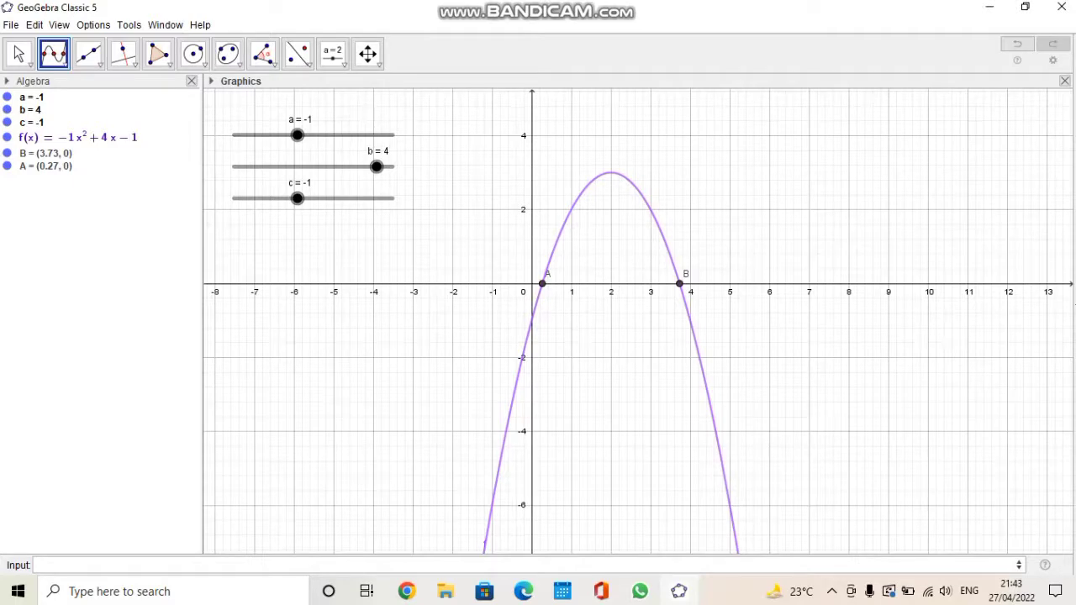
- Set the label of point A, the quadratic's smaller root, to show Name & Value
right_click(542, 283)
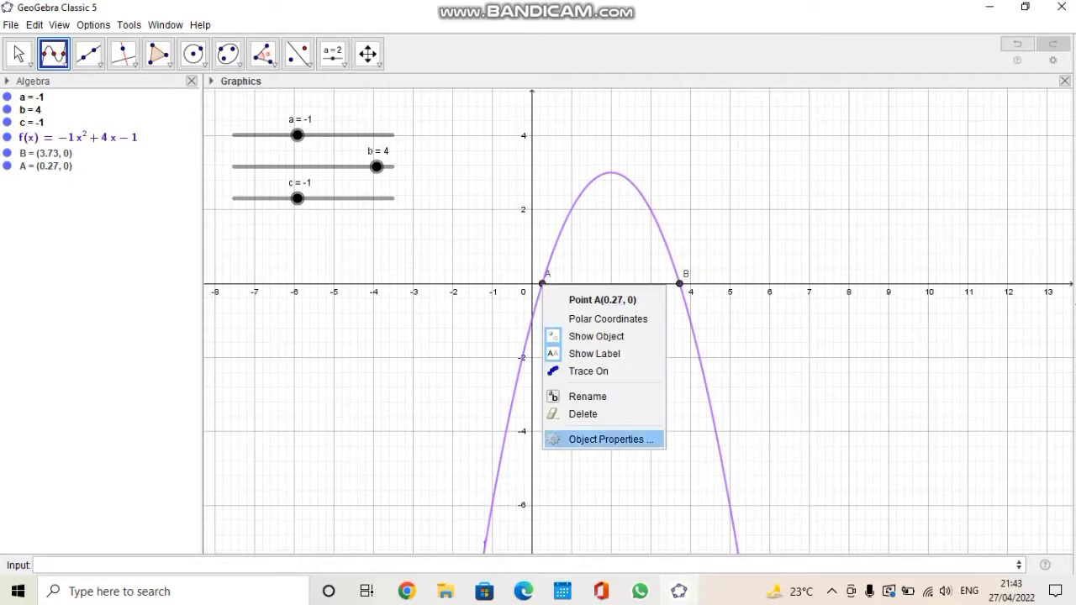
left_click(610, 438)
left_click(903, 291)
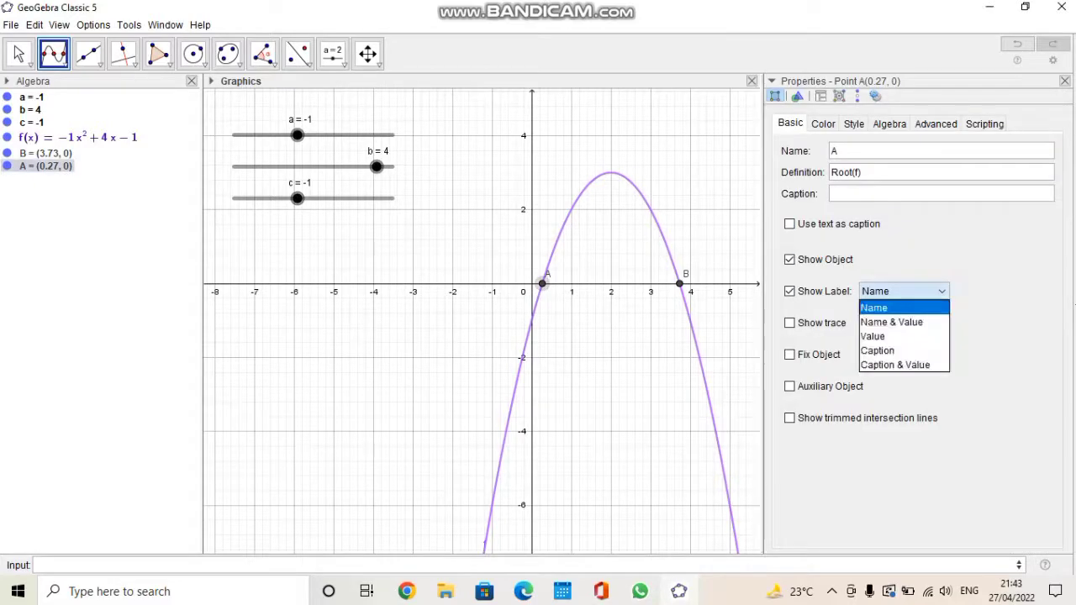
left_click(891, 317)
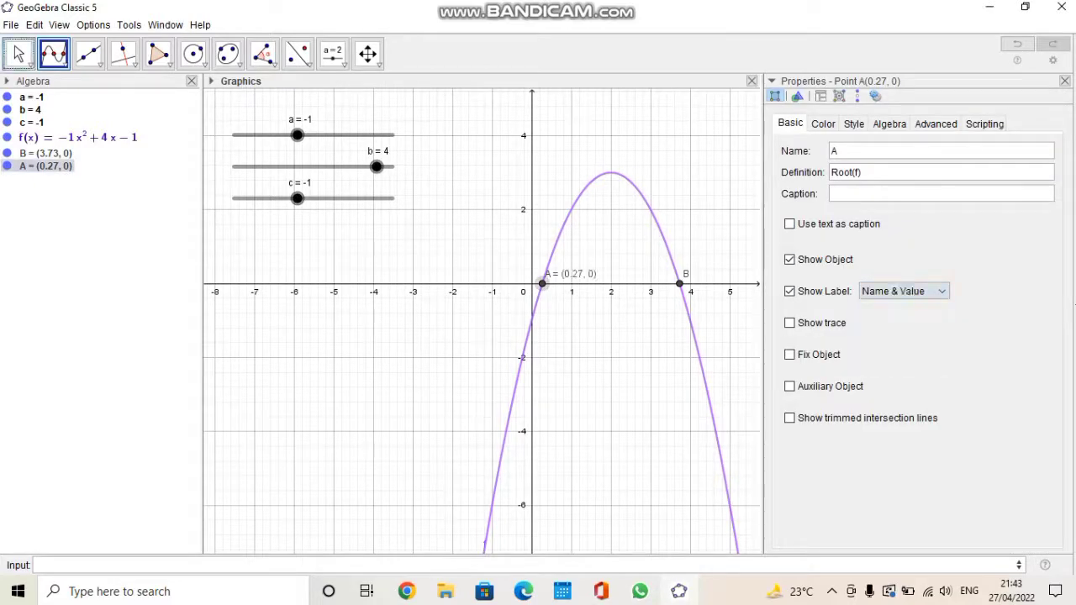
- Set the label of point B, the quadratic's larger root, to show Name & Value and close its properties
left_click(679, 283)
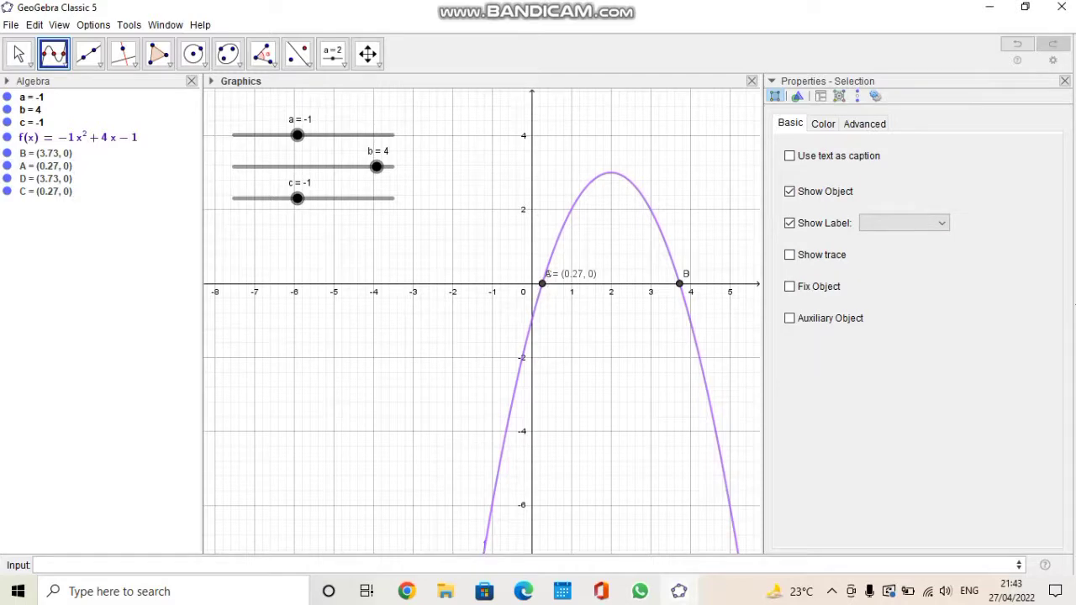
key("ctrl+z")
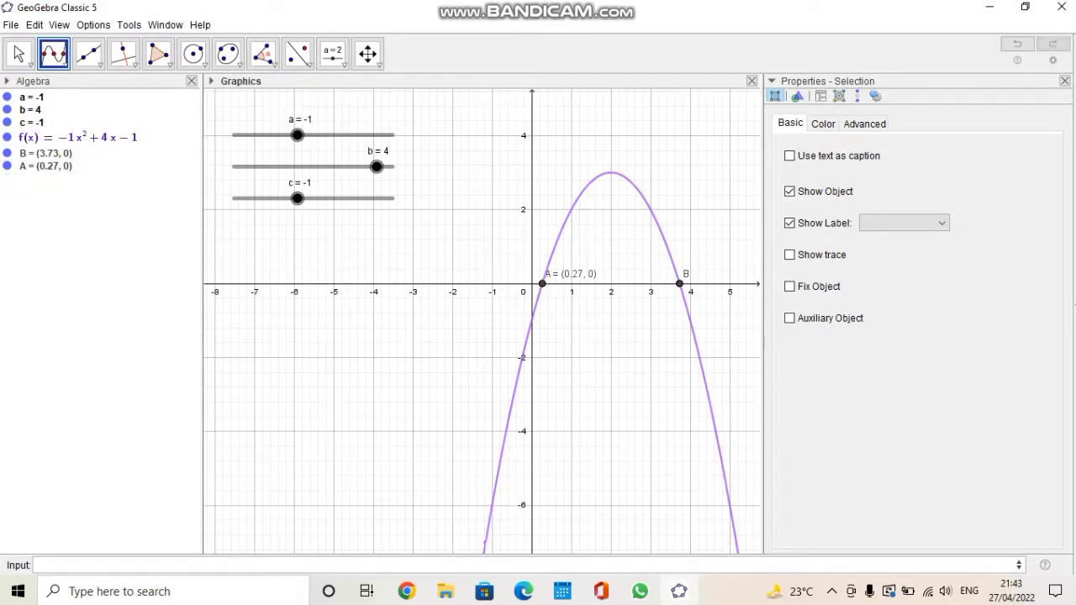
right_click(678, 284)
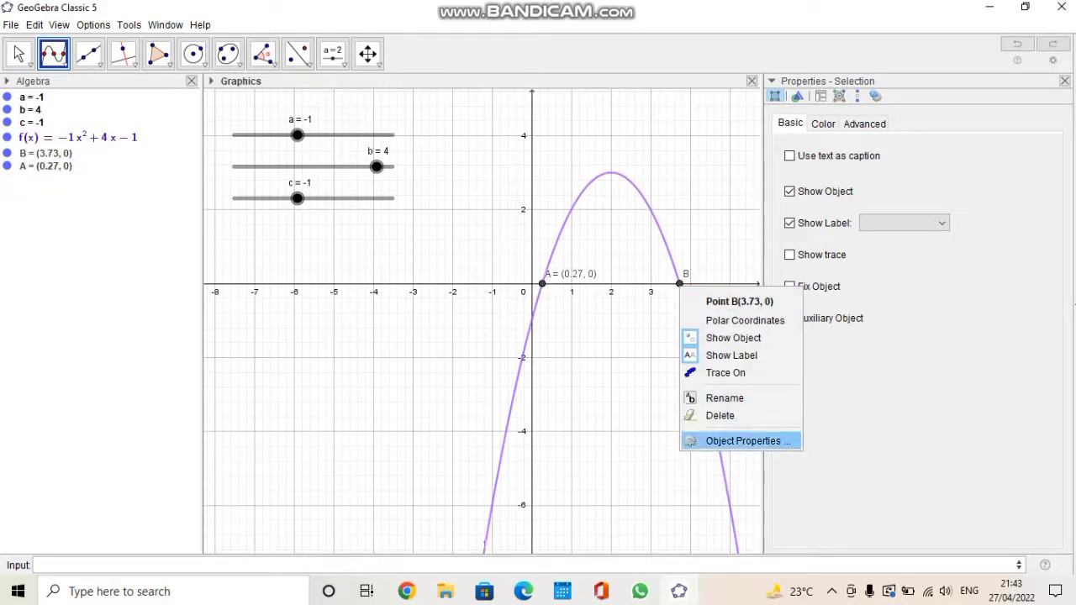
left_click(742, 440)
left_click(903, 291)
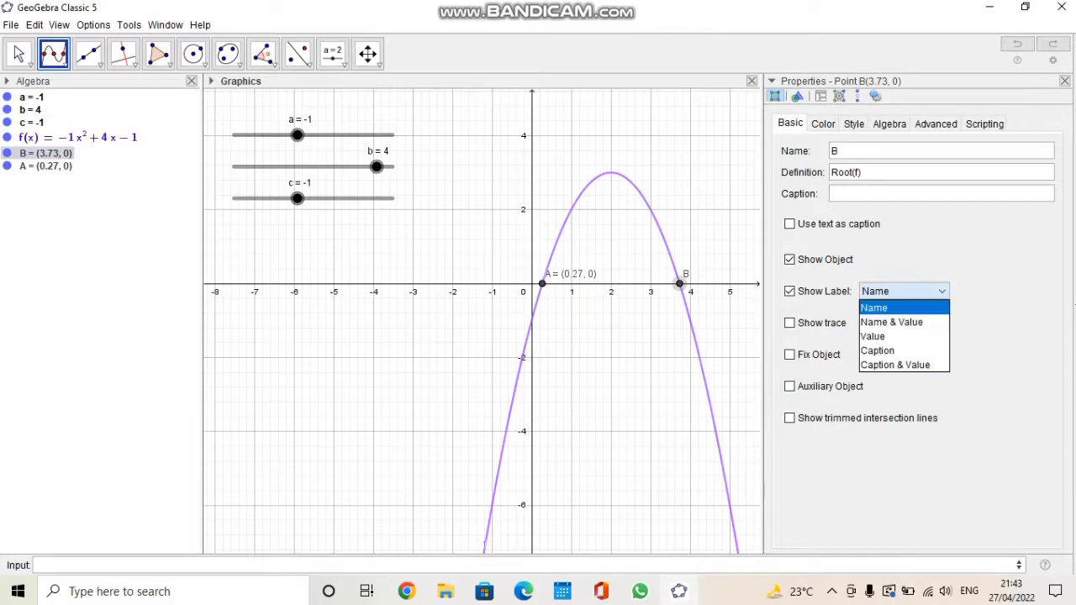
left_click(890, 322)
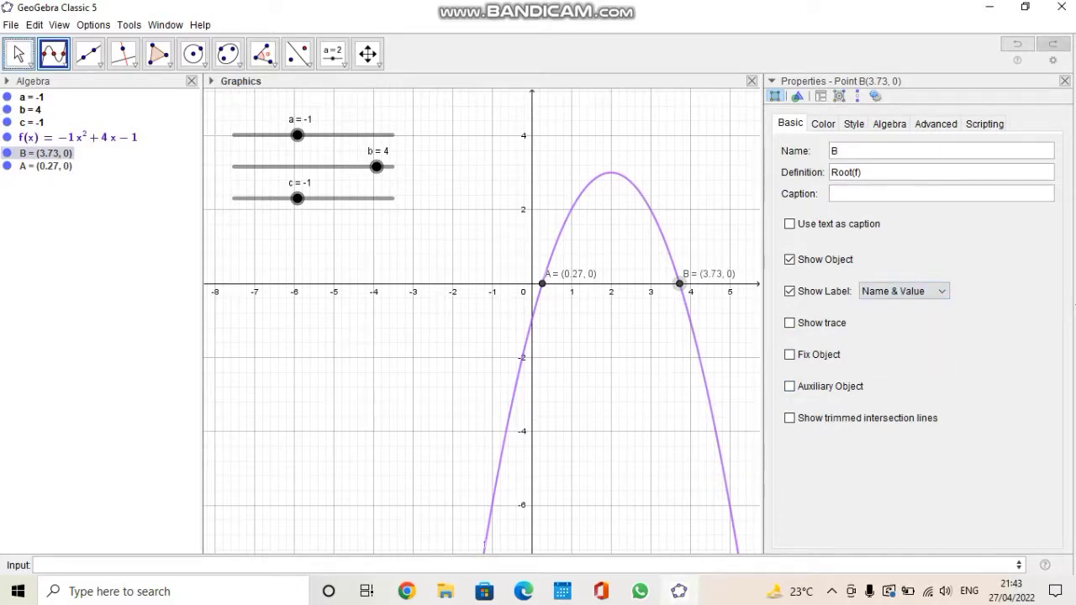
key("Escape")
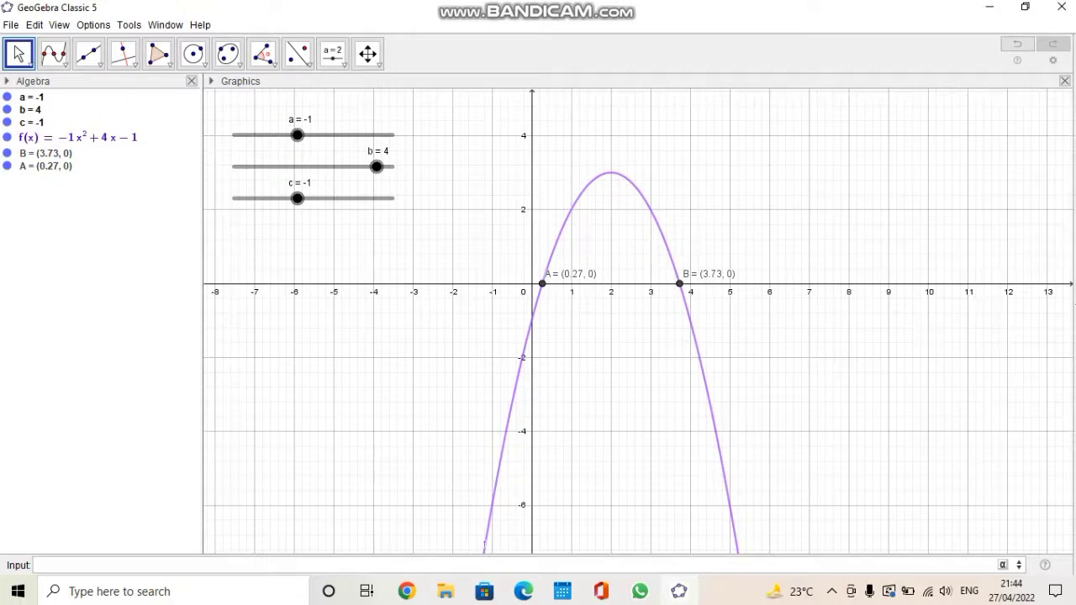
- Delete the quadratic with its sliders and root points to empty the construction
left_click(368, 53)
left_click_drag(588, 378, 622, 391)
key("ctrl+a")
key("Delete")
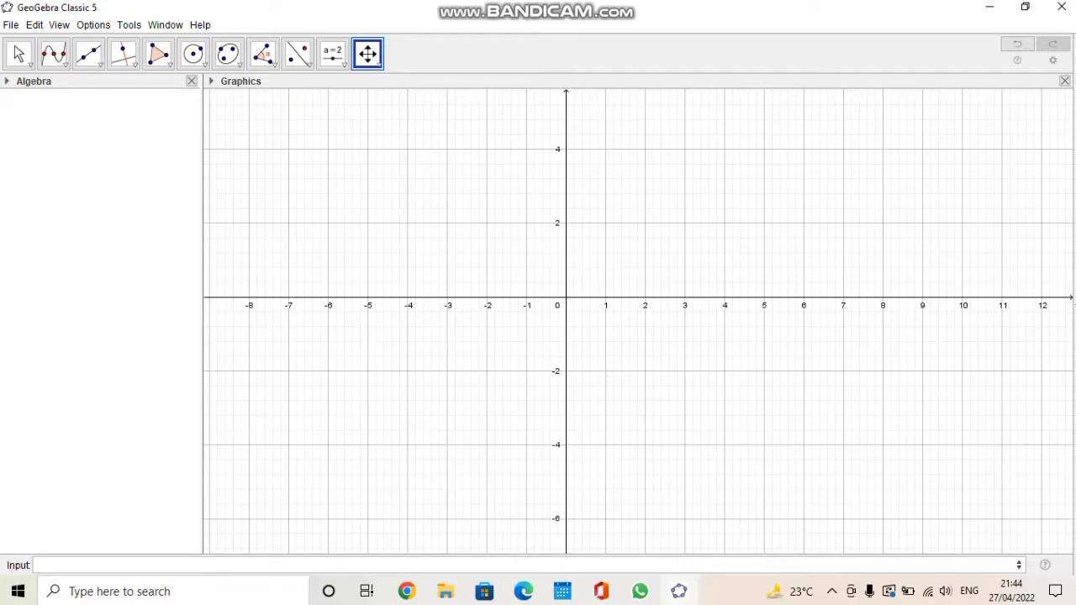
- Graph the cubic function f(x)=ax^3+bx^2+cx+d, creating sliders for a, b, c and d
left_click(35, 565)
type("f(x)=ax^3+bx^2")
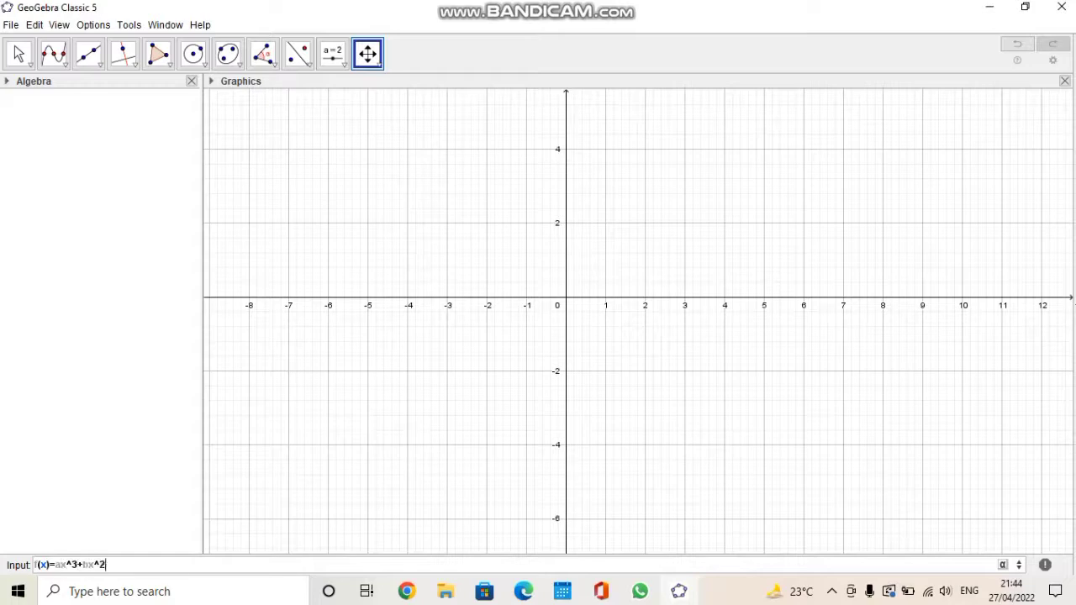
type("+cx+d")
key("Return")
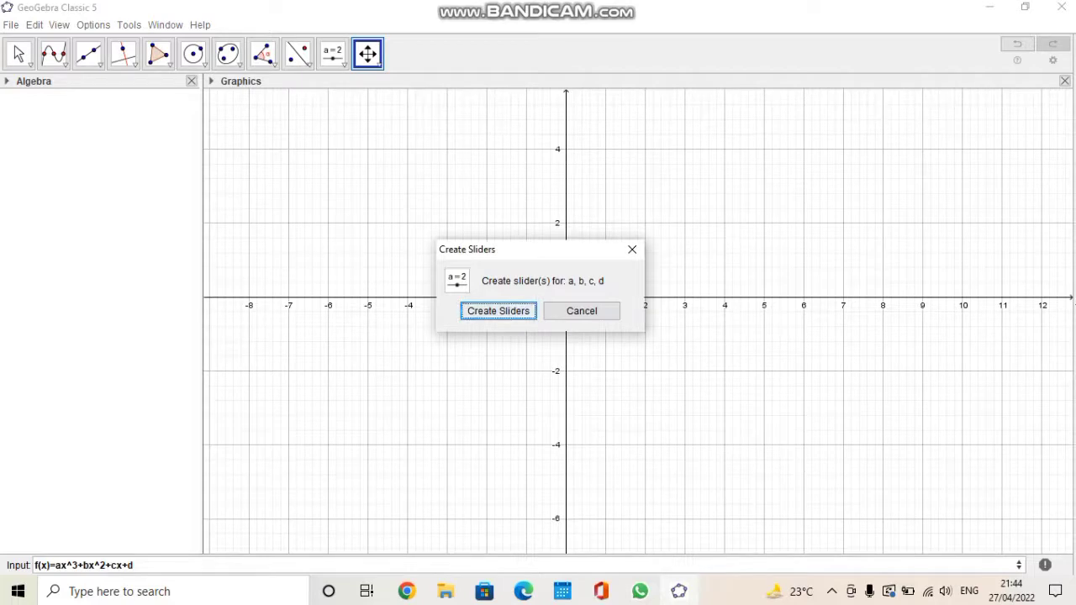
key("Return")
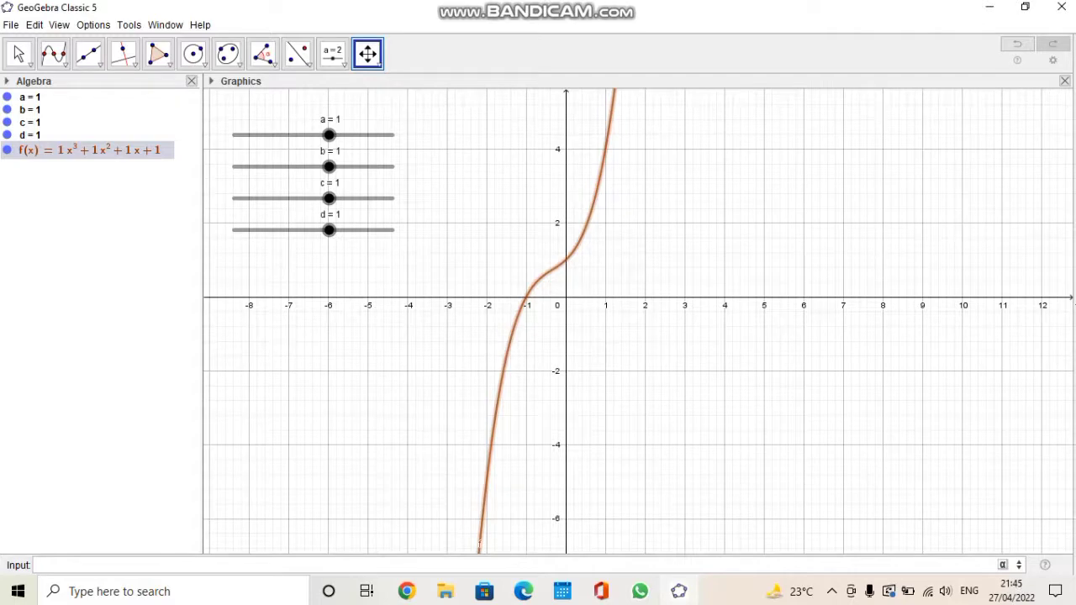
- Set the new cubic's leading coefficient a to 5
double_click(30, 98)
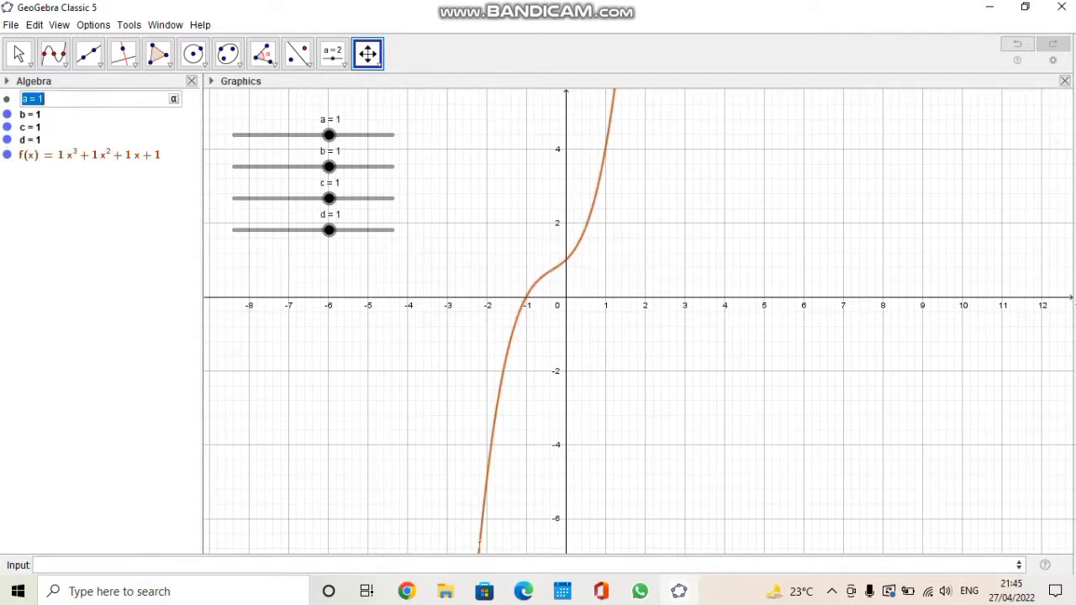
left_click(44, 98)
key("BackSpace")
type("5")
key("Return")
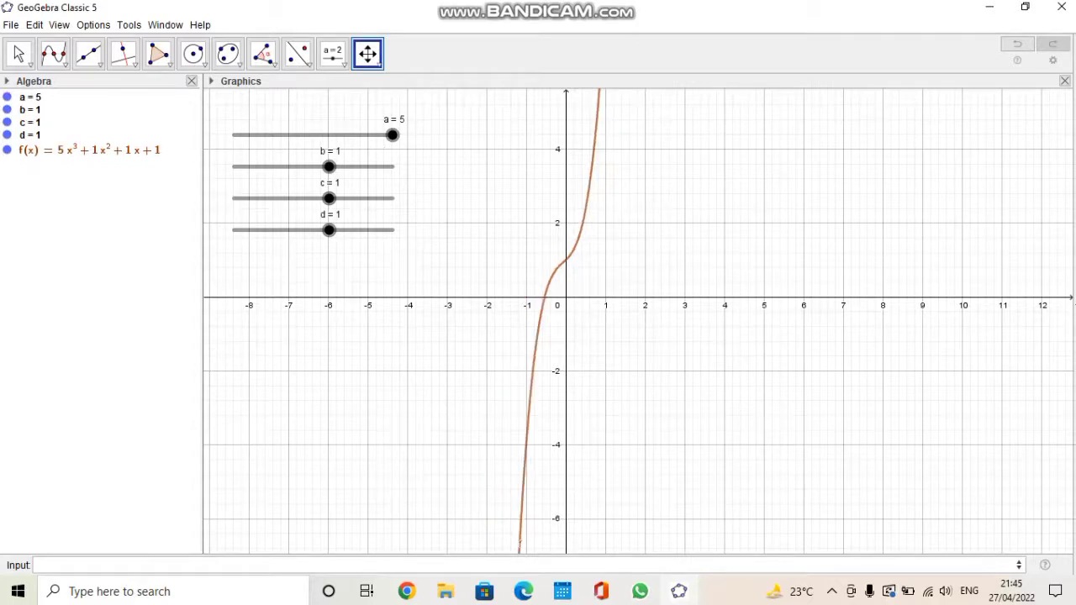
- Set the new cubic's quadratic coefficient b to -2
double_click(30, 110)
left_click(44, 111)
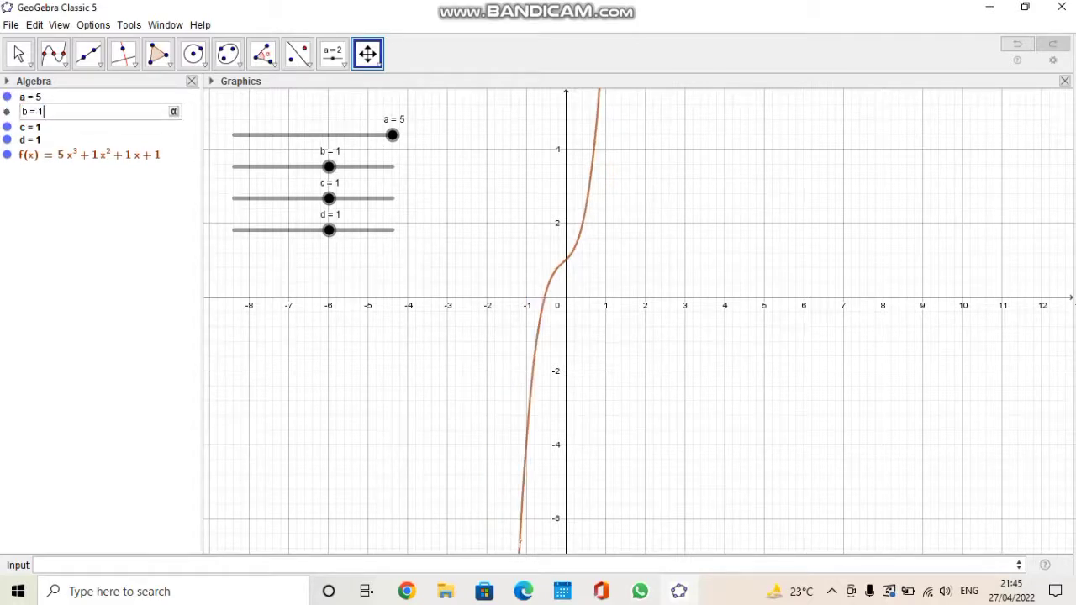
key("BackSpace")
type("-2")
key("Return")
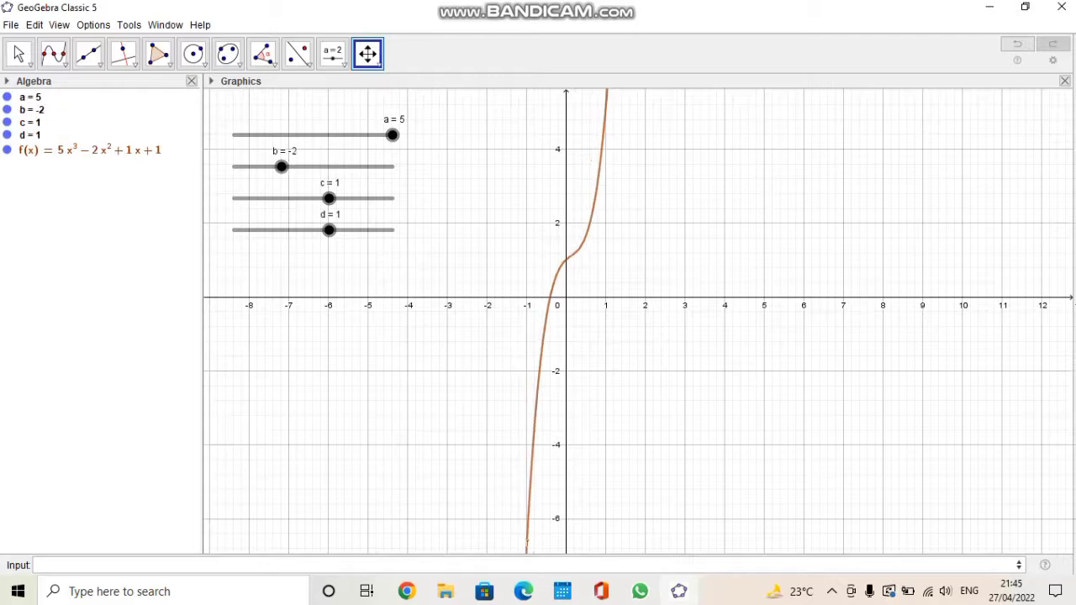
- Set the new cubic's linear coefficient c to -5
double_click(31, 122)
left_click(42, 125)
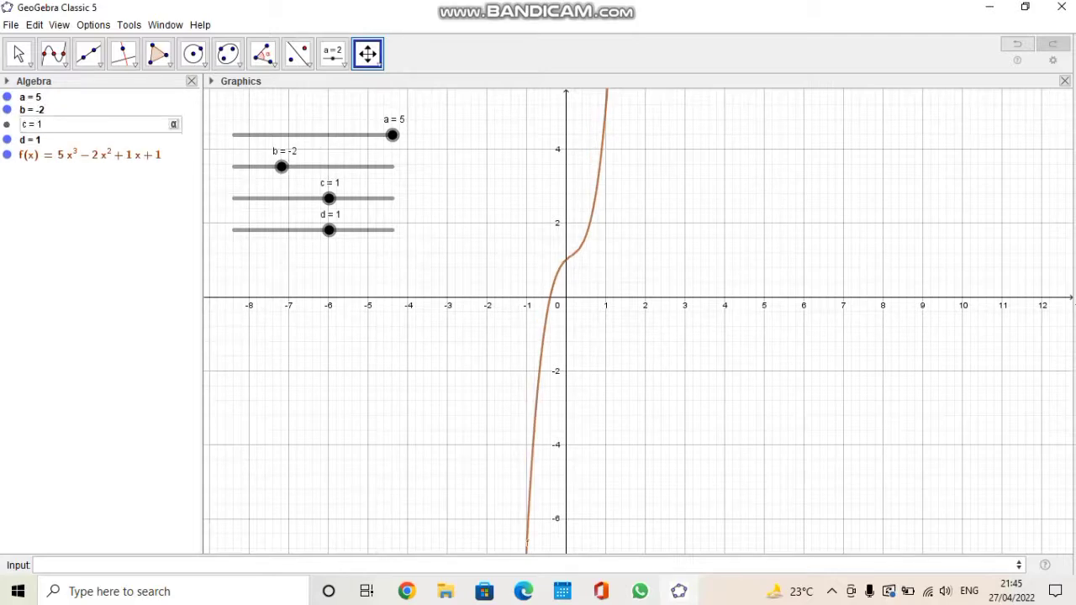
key("BackSpace")
type("-5")
key("Return")
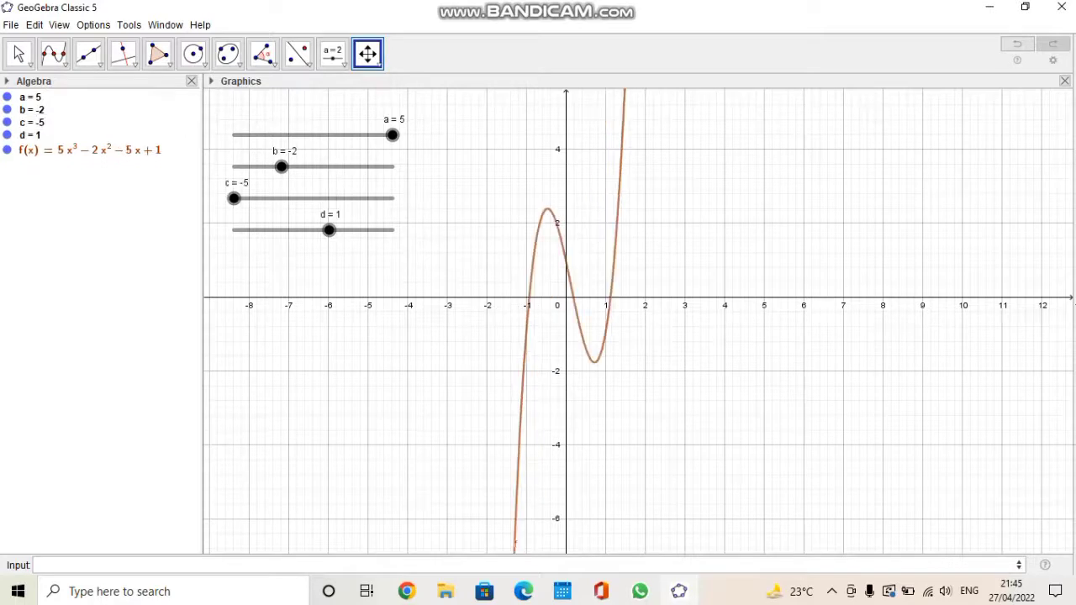
- Set the new cubic's constant term d to 2, leaving the definition of f unedited
double_click(32, 136)
left_click(45, 136)
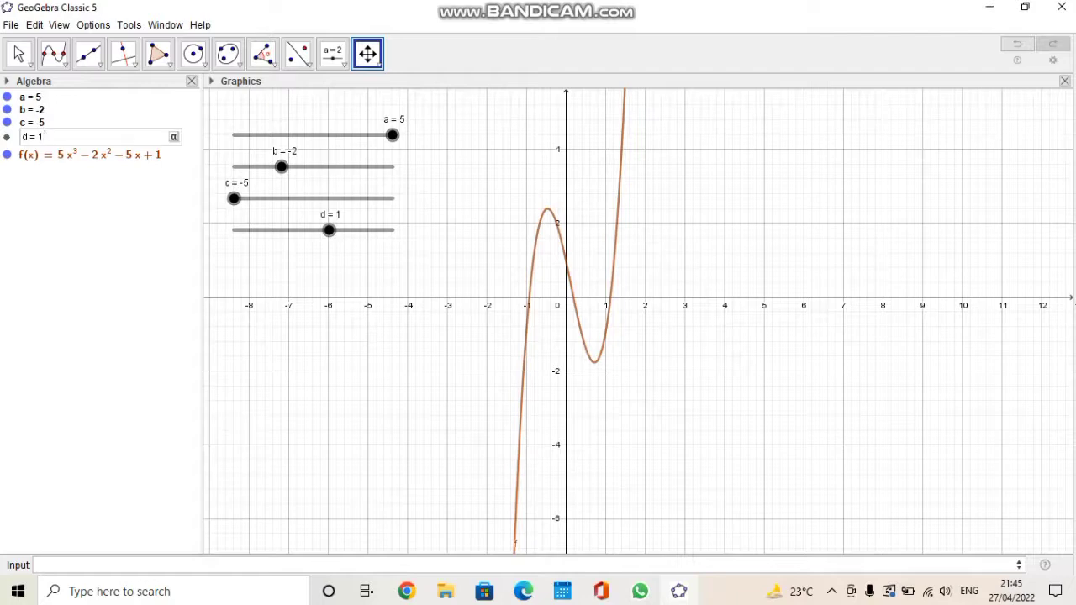
key("BackSpace")
type("2")
key("Return")
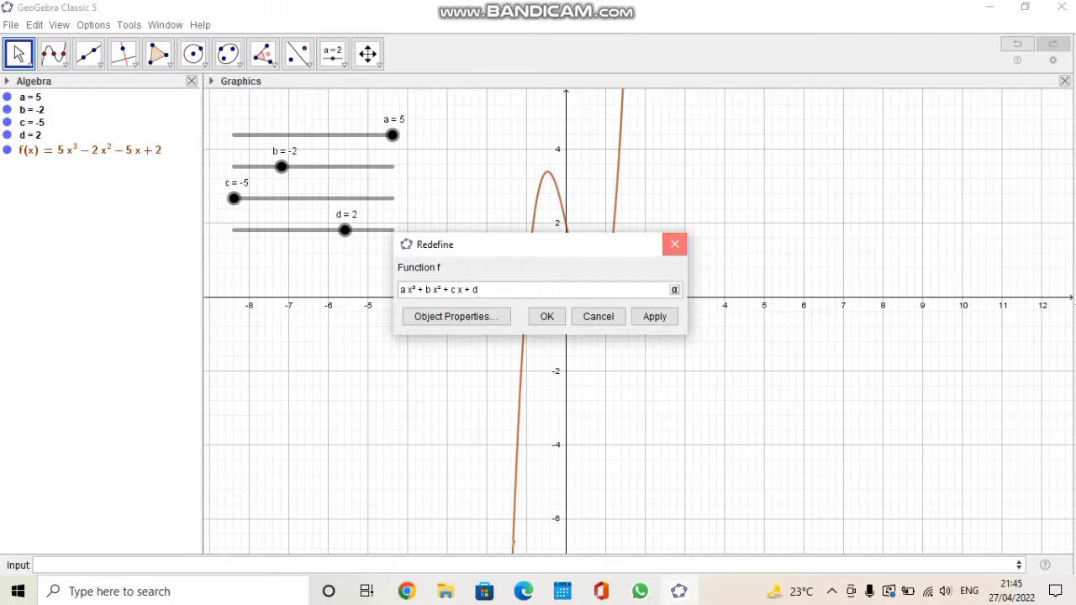
left_click(675, 244)
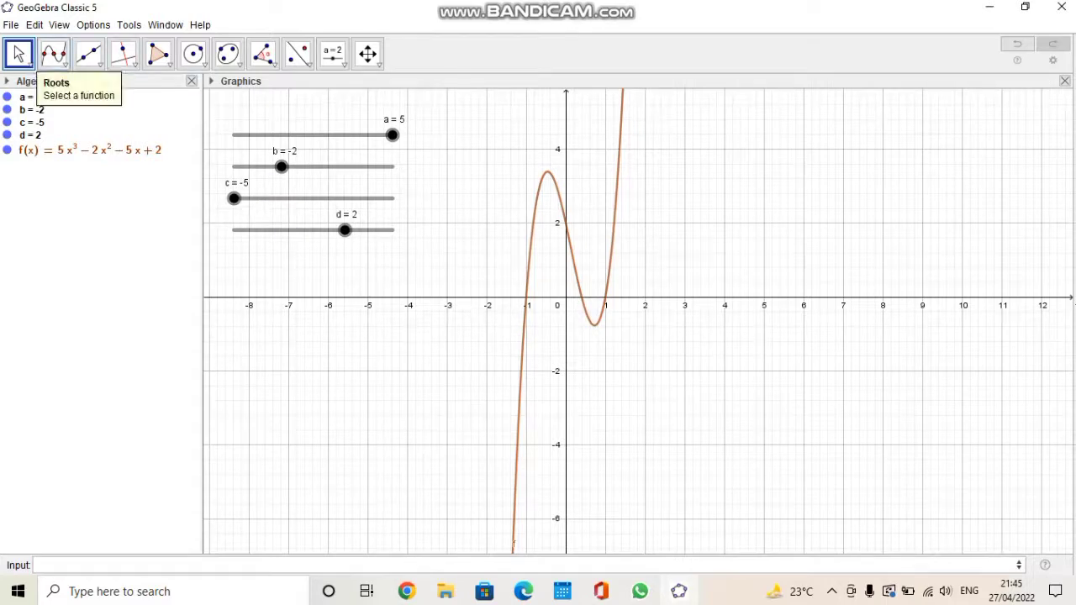
- Mark the x-axis roots of the cubic f with the Roots tool
left_click(54, 54)
left_click(88, 54)
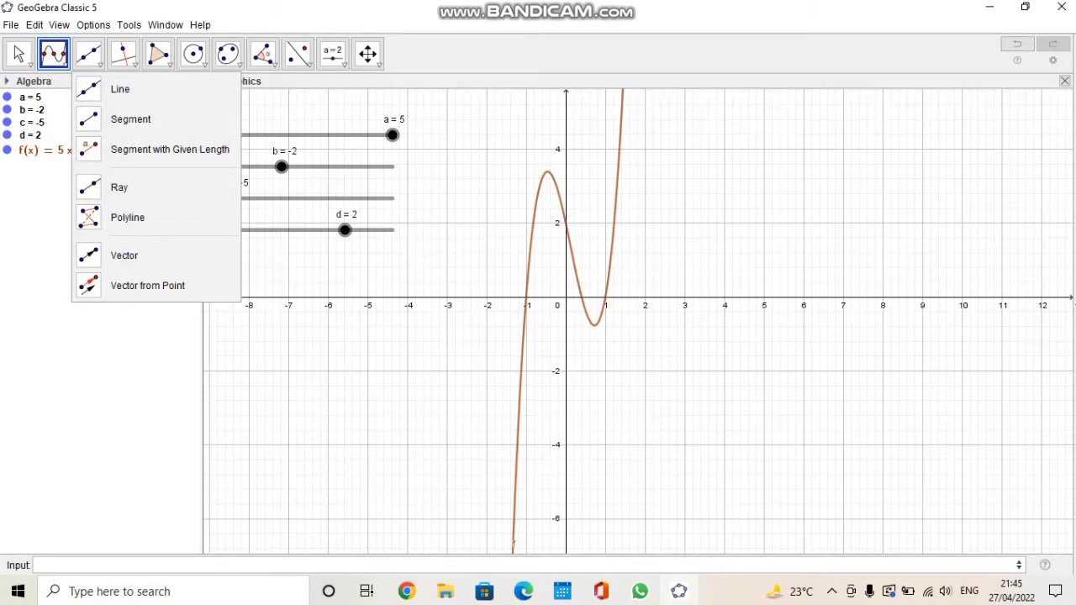
left_click(537, 193)
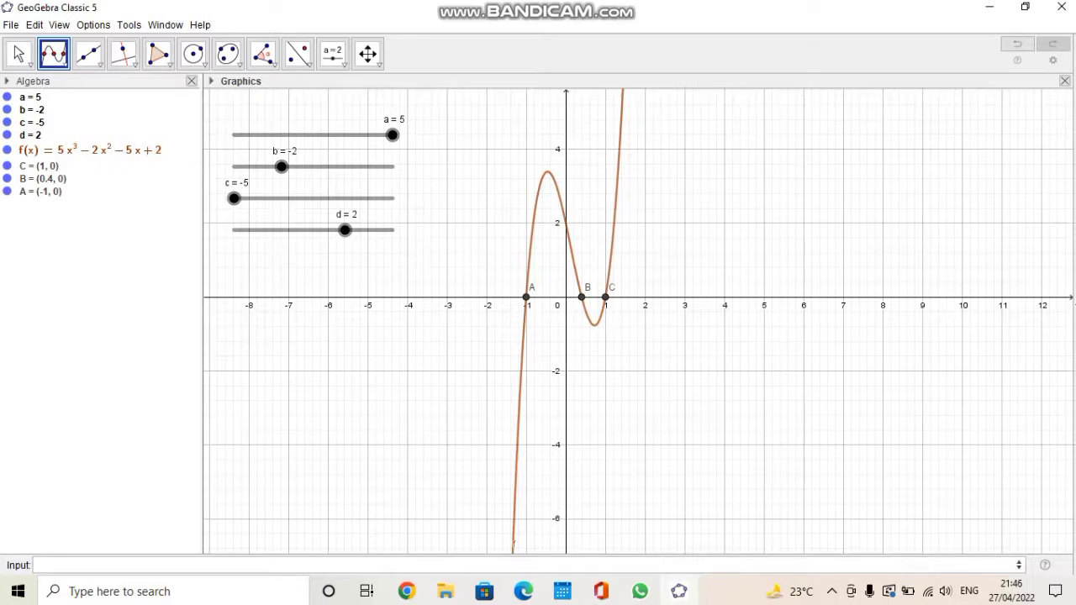
- Set the labels of the cubic's leftmost and middle root points to show Name & Value
right_click(526, 298)
left_click(589, 453)
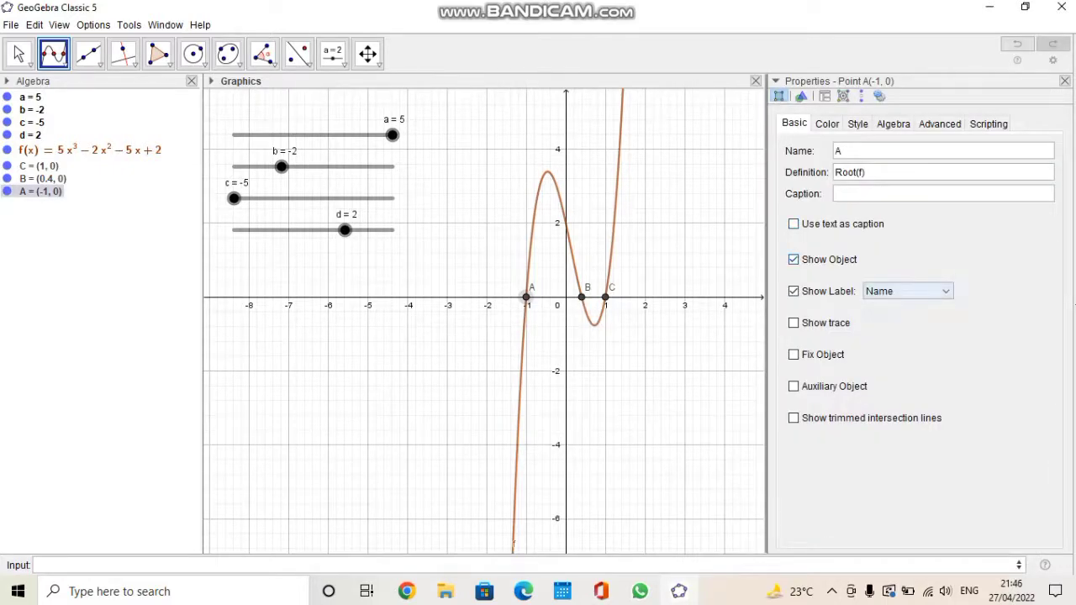
left_click(908, 291)
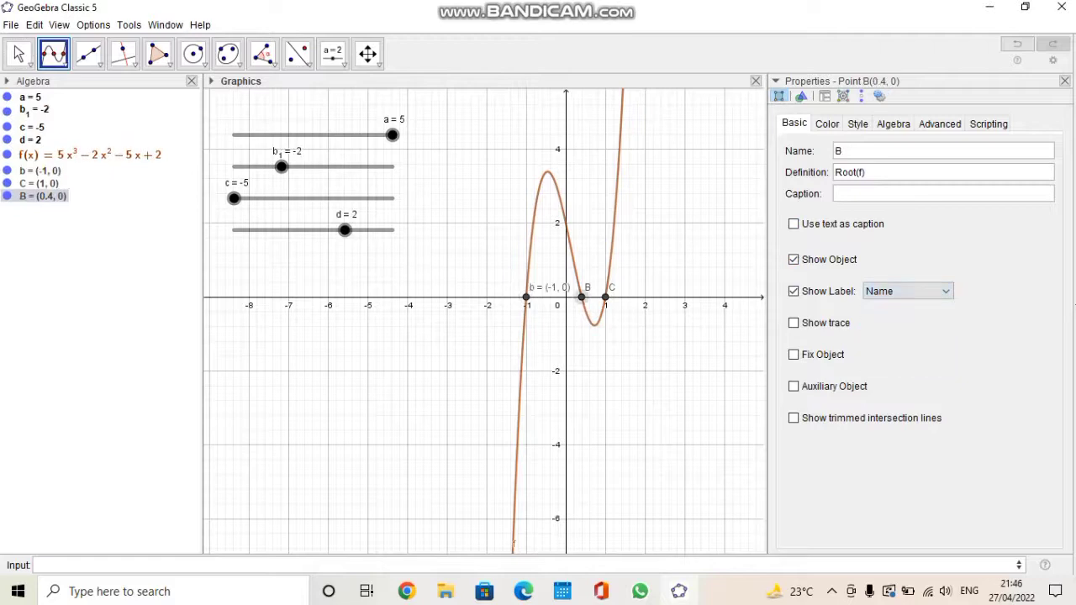
left_click(908, 290)
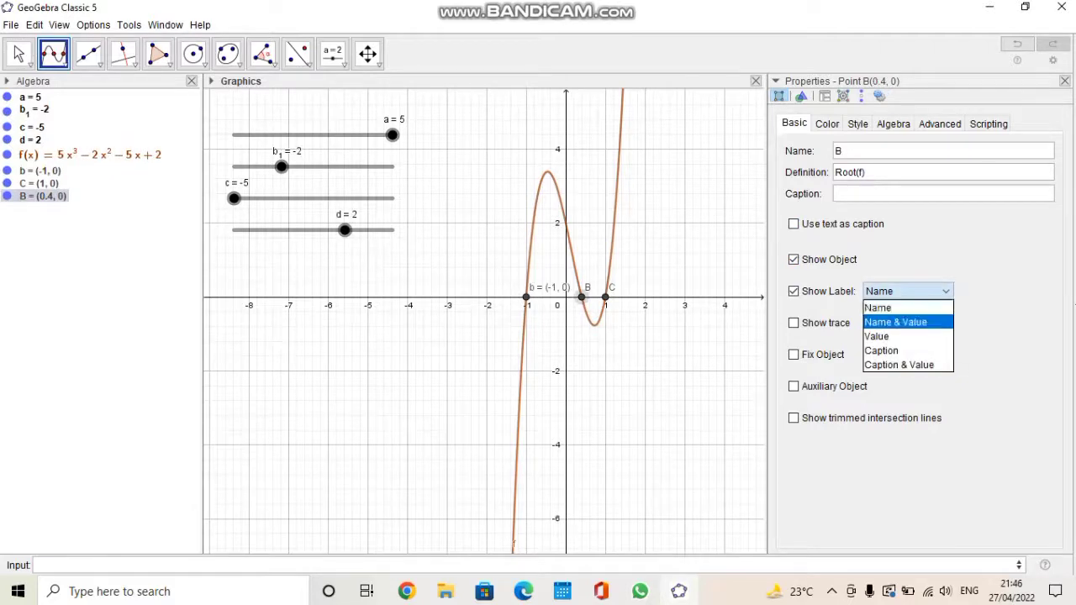
left_click(895, 322)
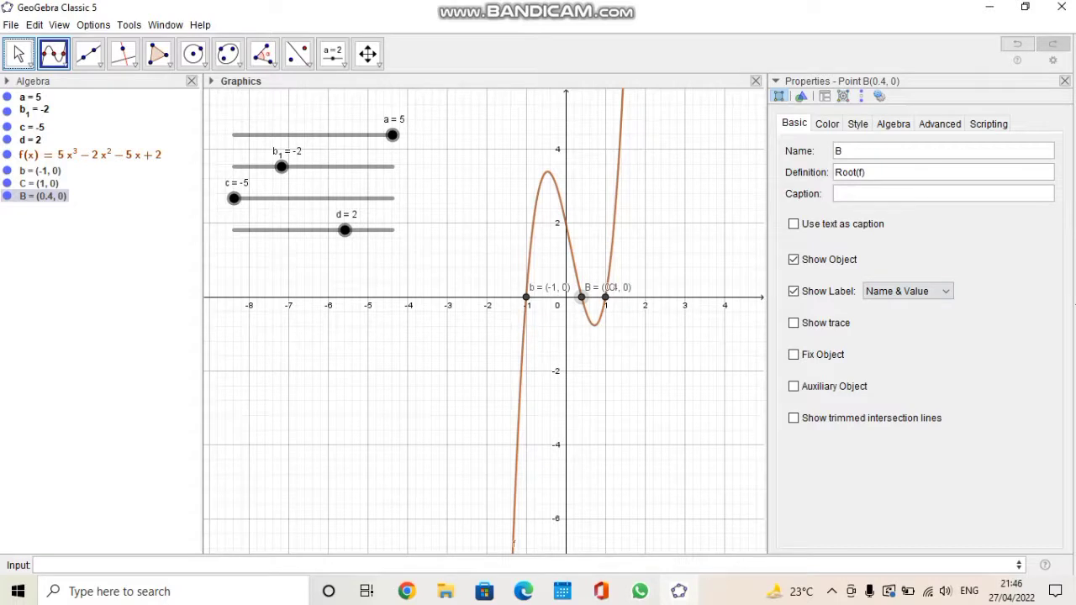
- Set the label of the cubic's rightmost root point to Name & Value, and rename the leftmost root point to A
right_click(605, 297)
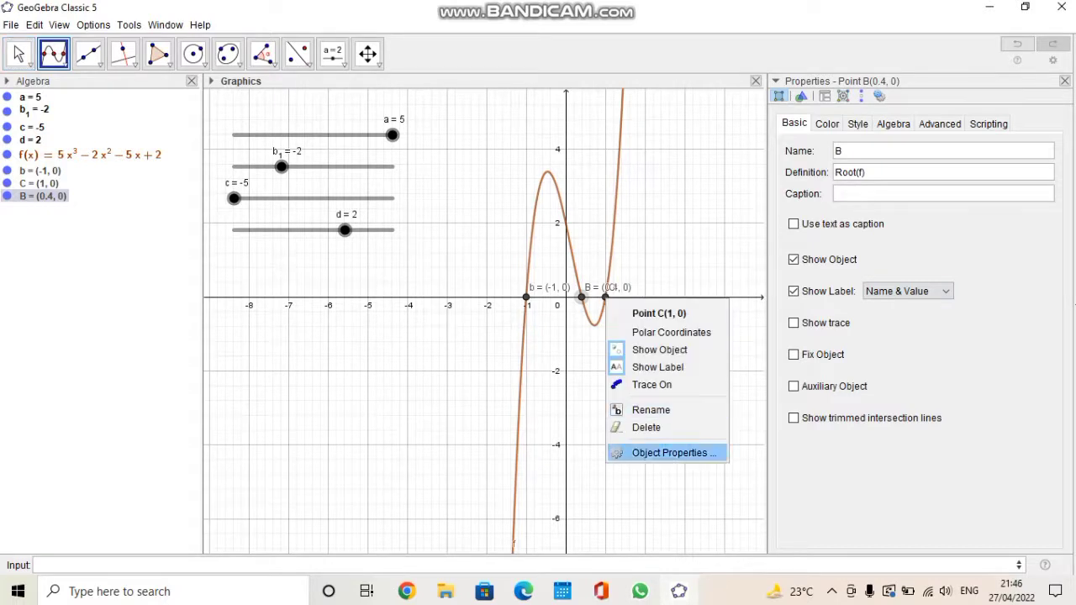
left_click(657, 452)
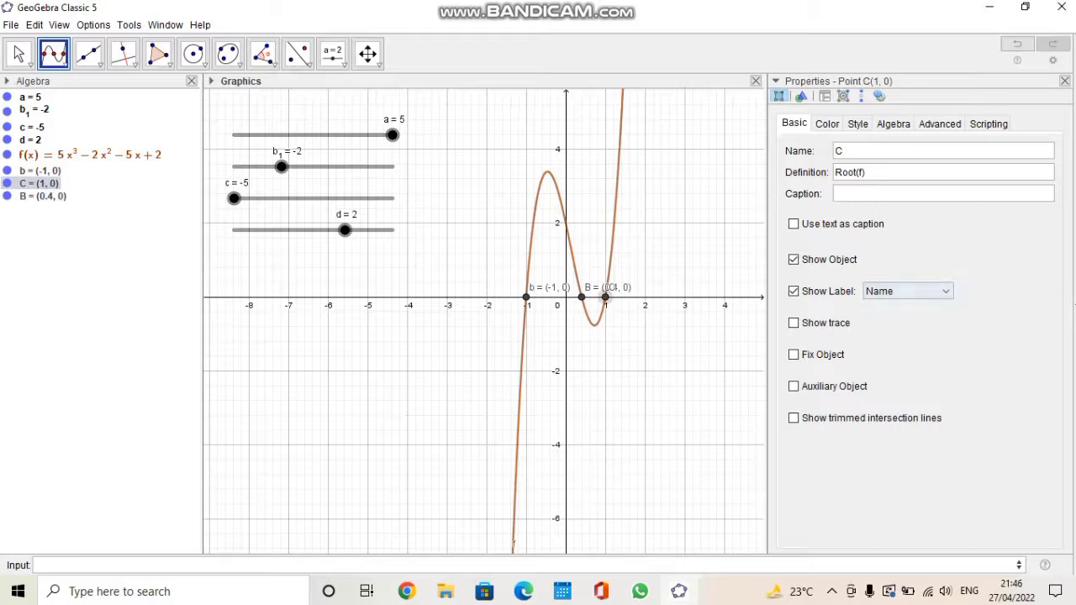
left_click(908, 290)
left_click(894, 322)
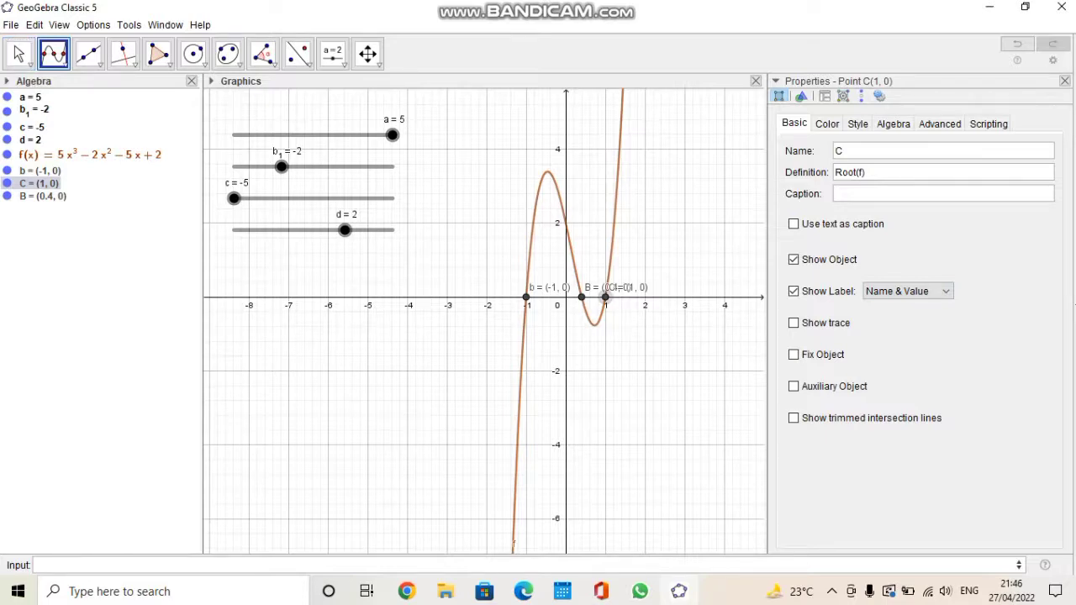
right_click(526, 298)
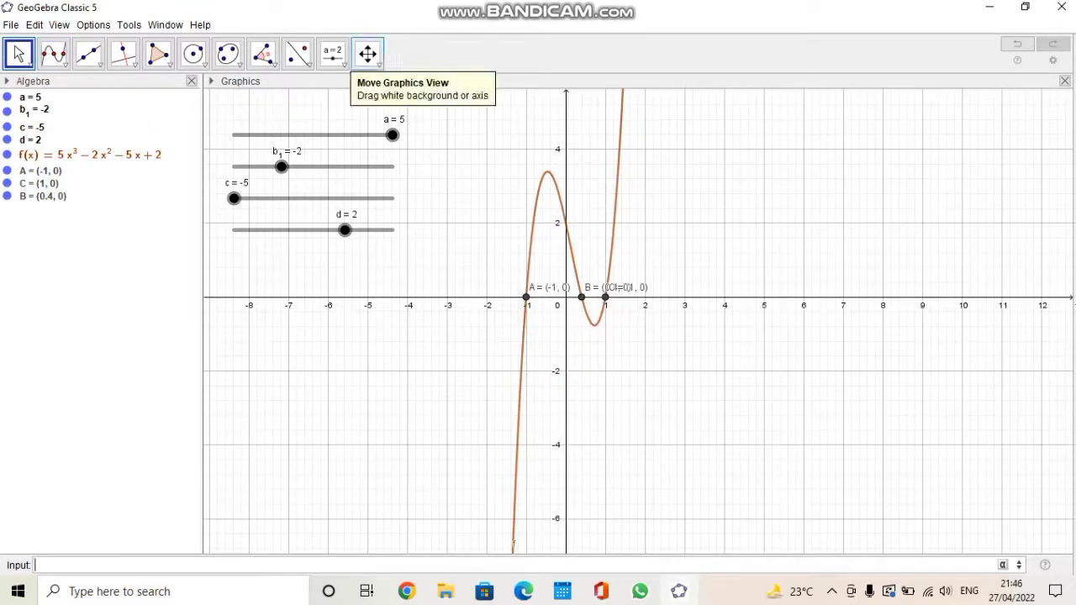
left_click(367, 53)
left_click_drag(588, 378, 589, 366)
left_click_drag(660, 327, 660, 340)
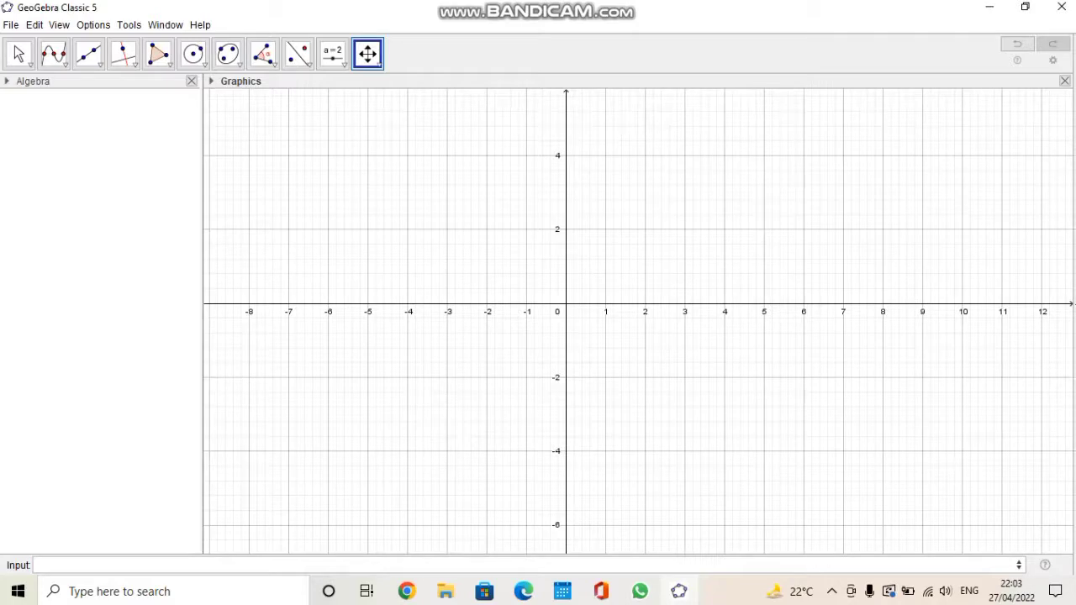
- Enter the cubic f(x)=ax^3+bx^2+cx+d in the blank construction and create sliders for a, b, c and d
left_click(39, 565)
type("f(x)=ax^3+bx^2")
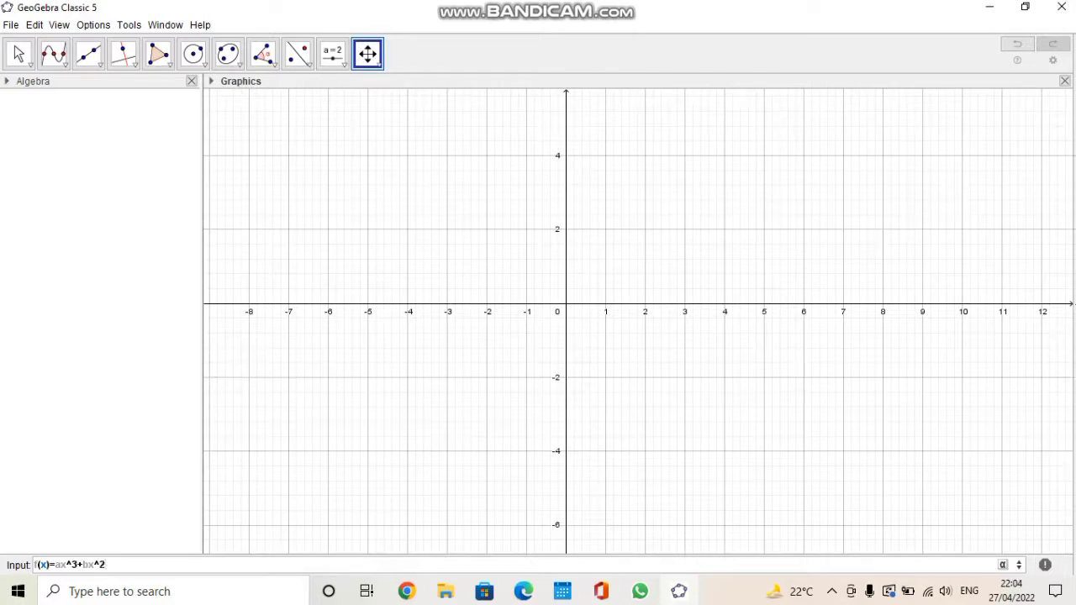
type("+cx+d")
key("Return")
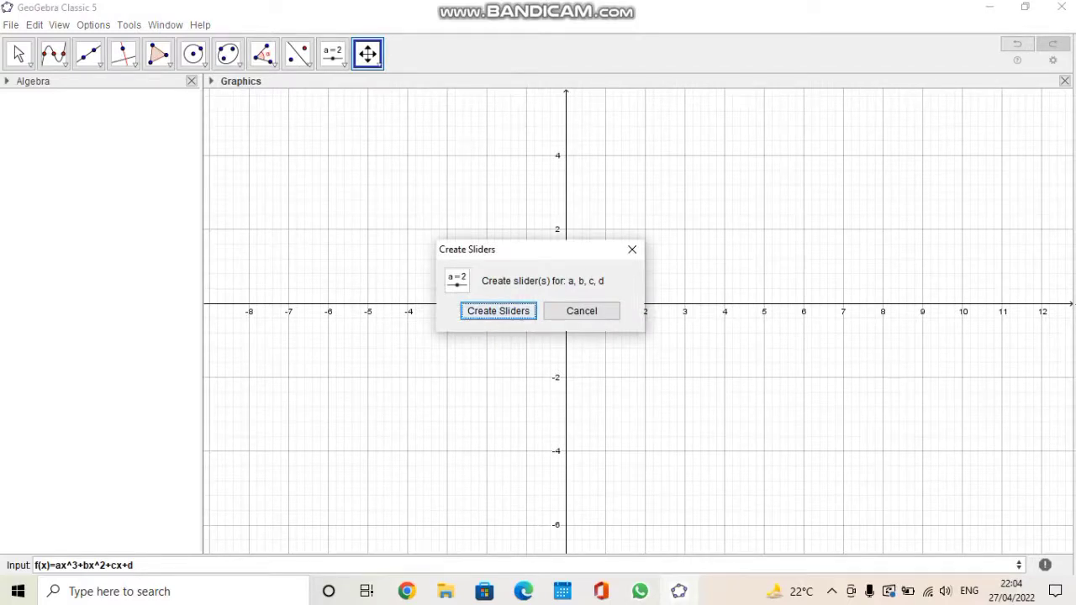
key("Return")
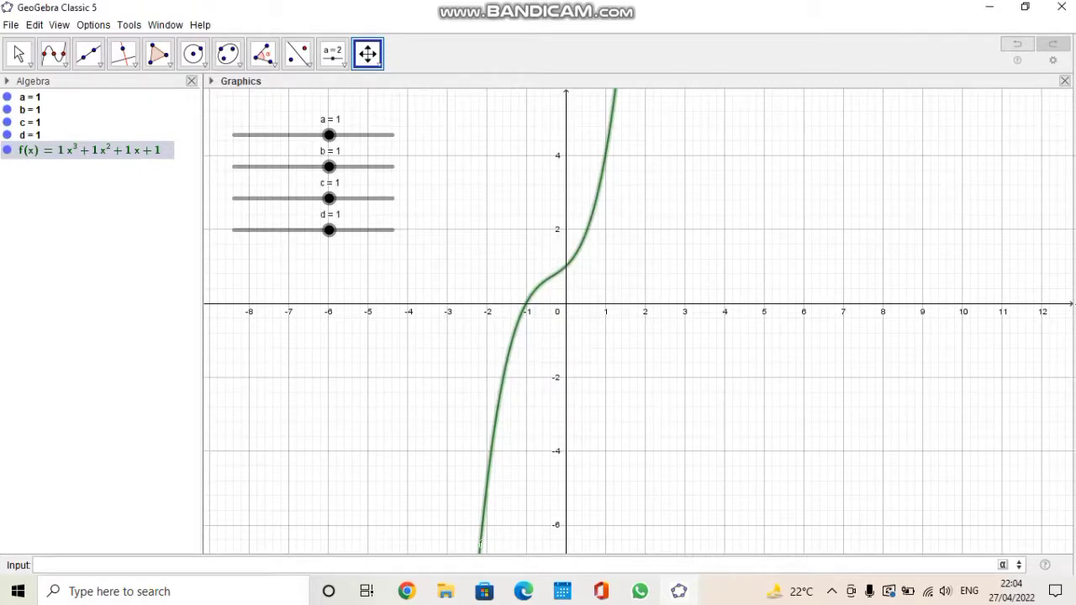
left_click(89, 151)
double_click(30, 98)
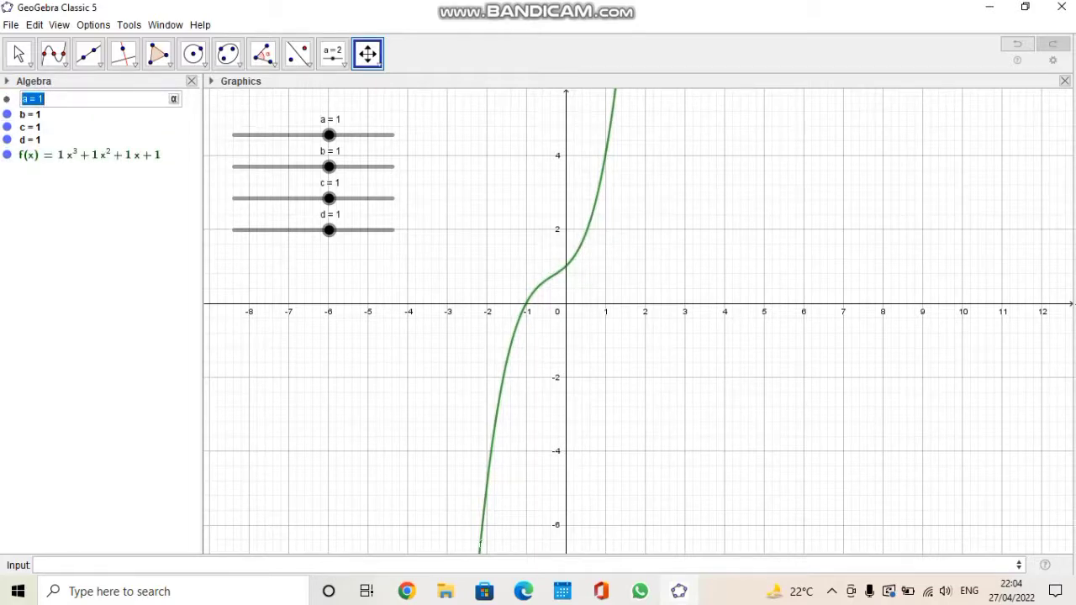
key("Escape")
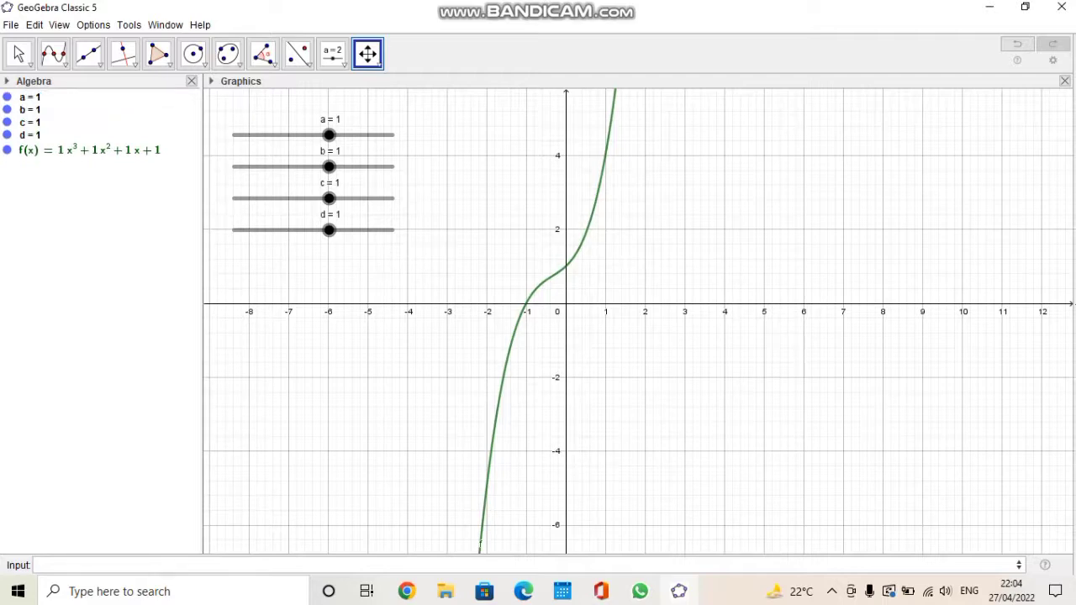
- Set the cubic's quadratic coefficient b to -3
double_click(30, 110)
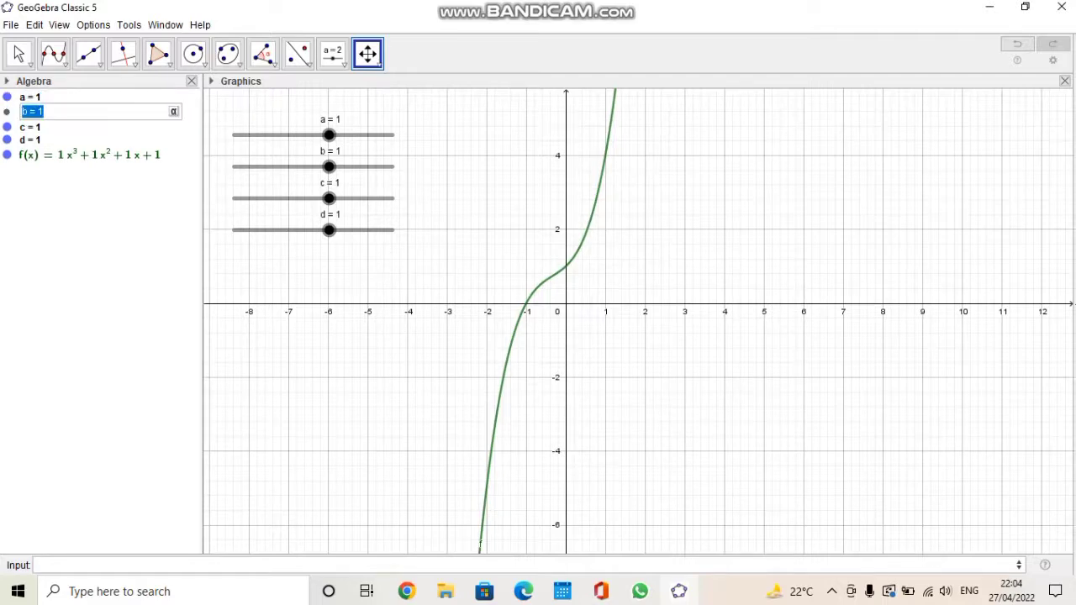
key("End")
key("BackSpace")
type("-3")
key("Return")
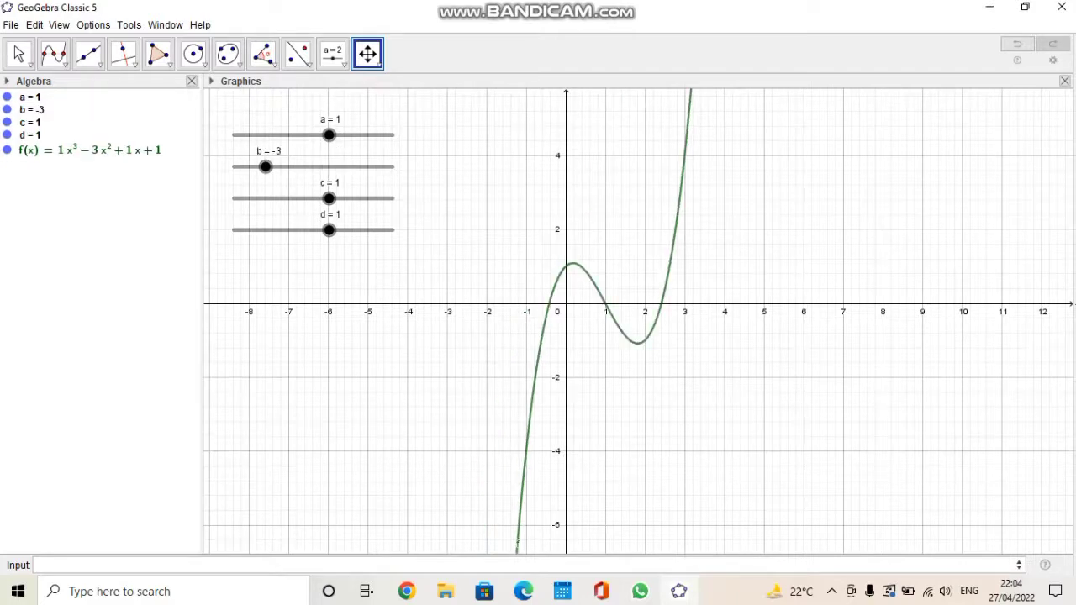
- Set the cubic's linear coefficient c to -144
double_click(30, 123)
key("End")
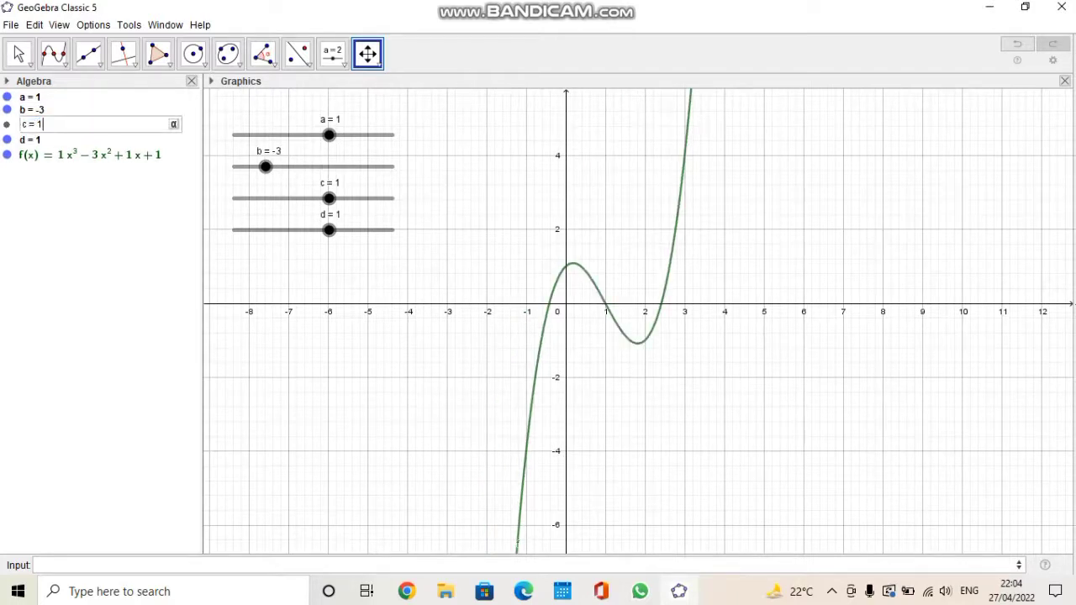
key("BackSpace")
type("-144")
key("Return")
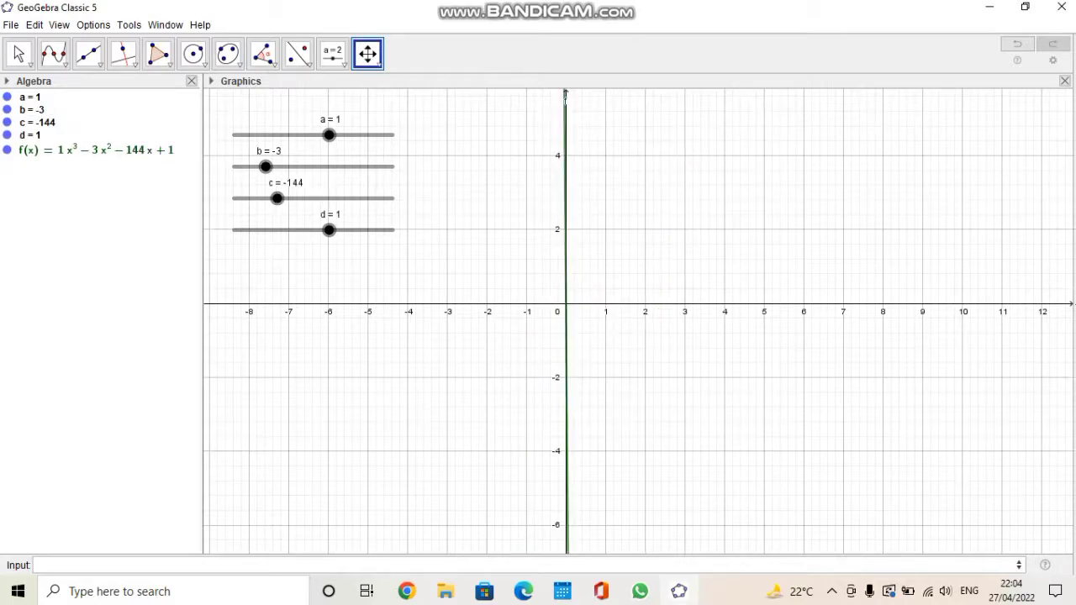
- Set the cubic's constant term d to 432
double_click(30, 135)
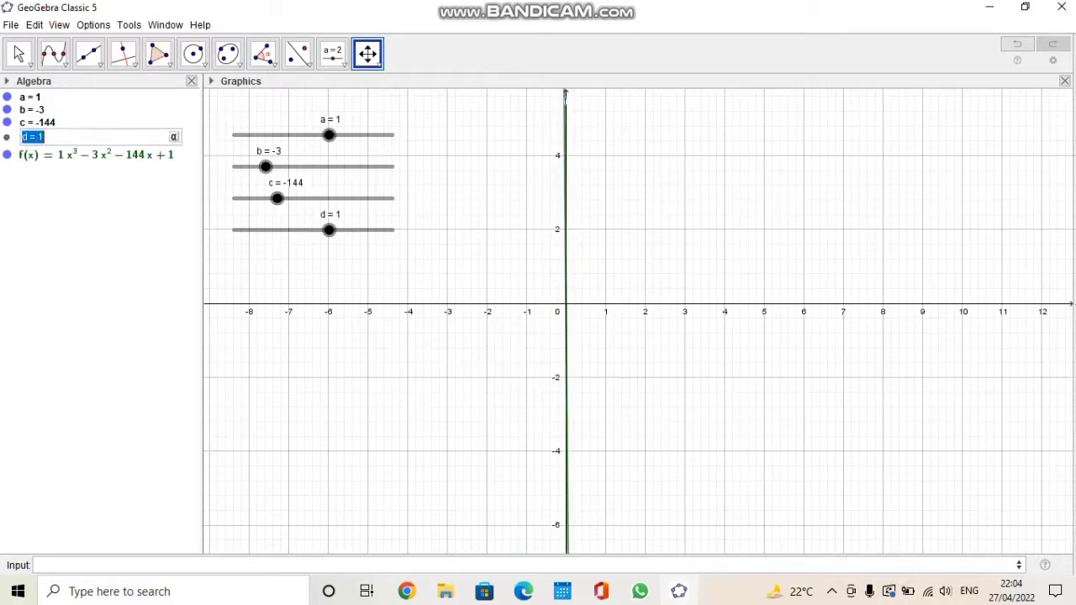
key("End")
key("BackSpace")
type("432")
key("Return")
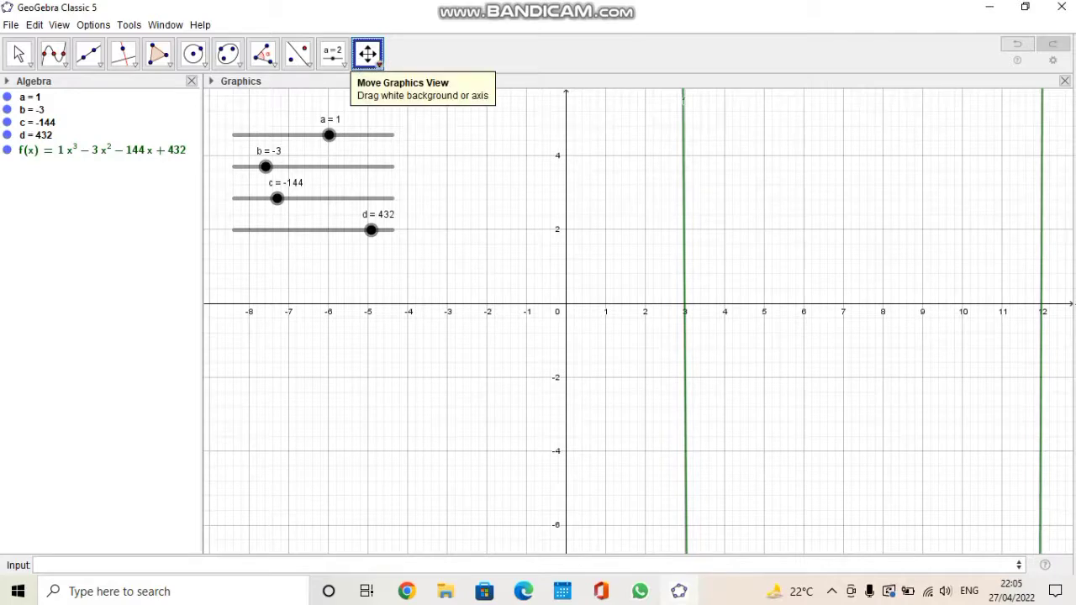
- Mark all x-axis crossings of the cubic f with the Roots tool
left_click(379, 64)
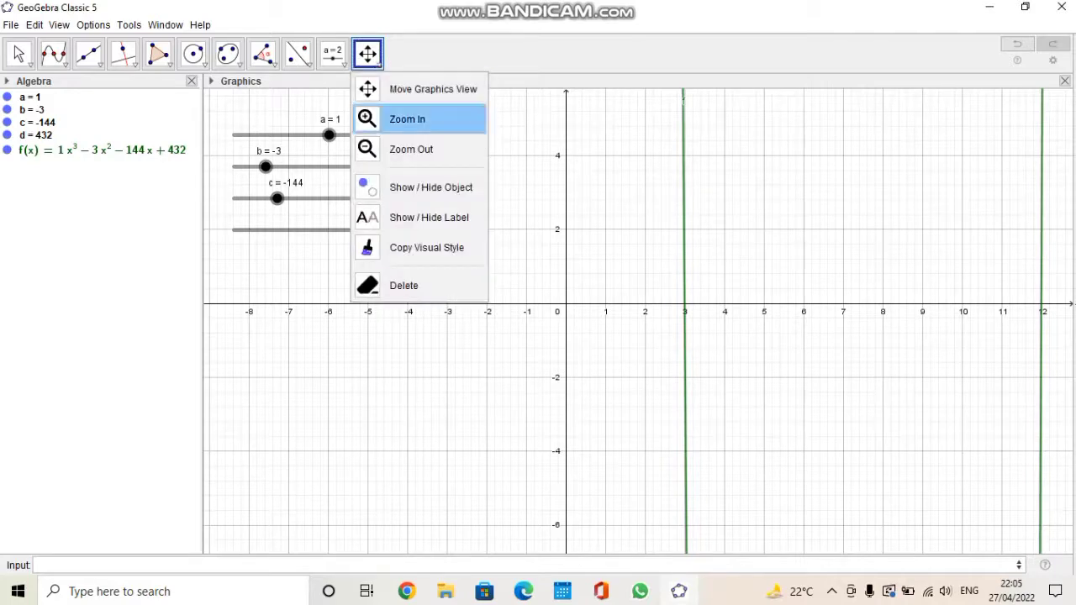
left_click(411, 148)
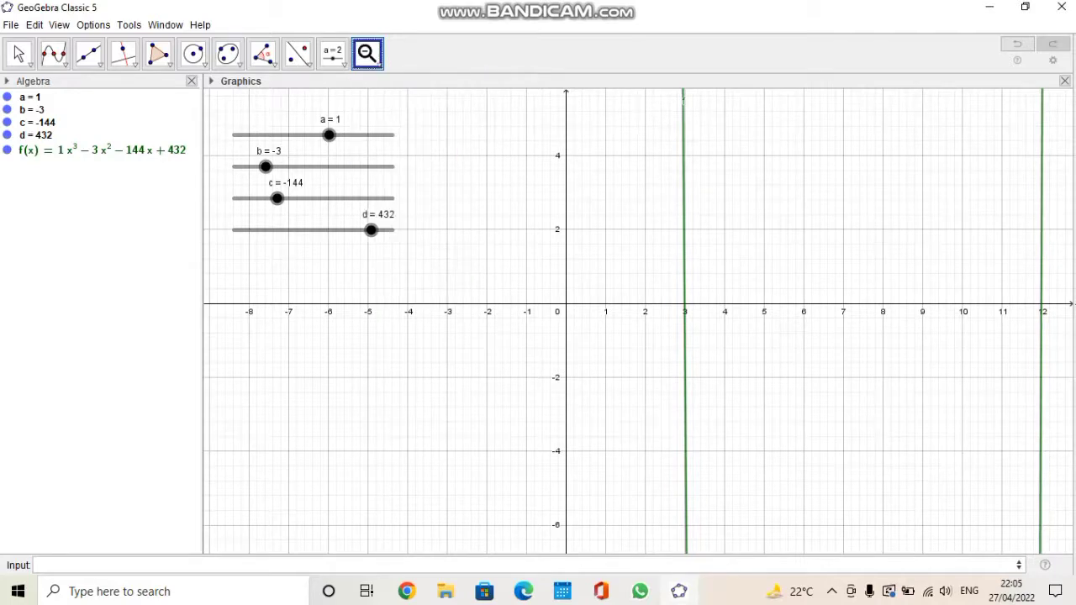
left_click(498, 266)
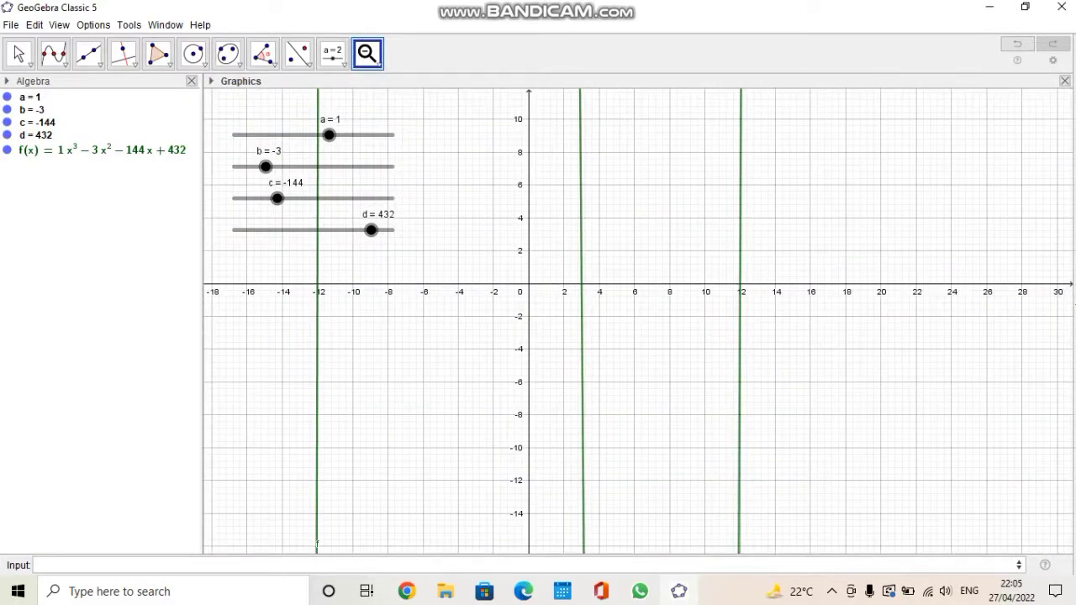
left_click(495, 267)
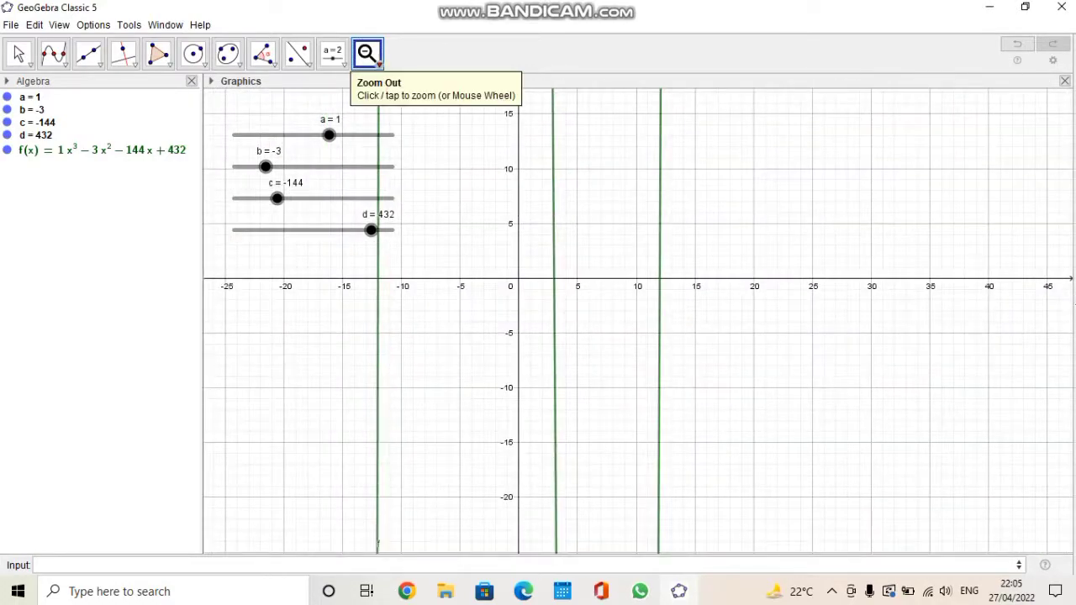
left_click(367, 53)
left_click(403, 117)
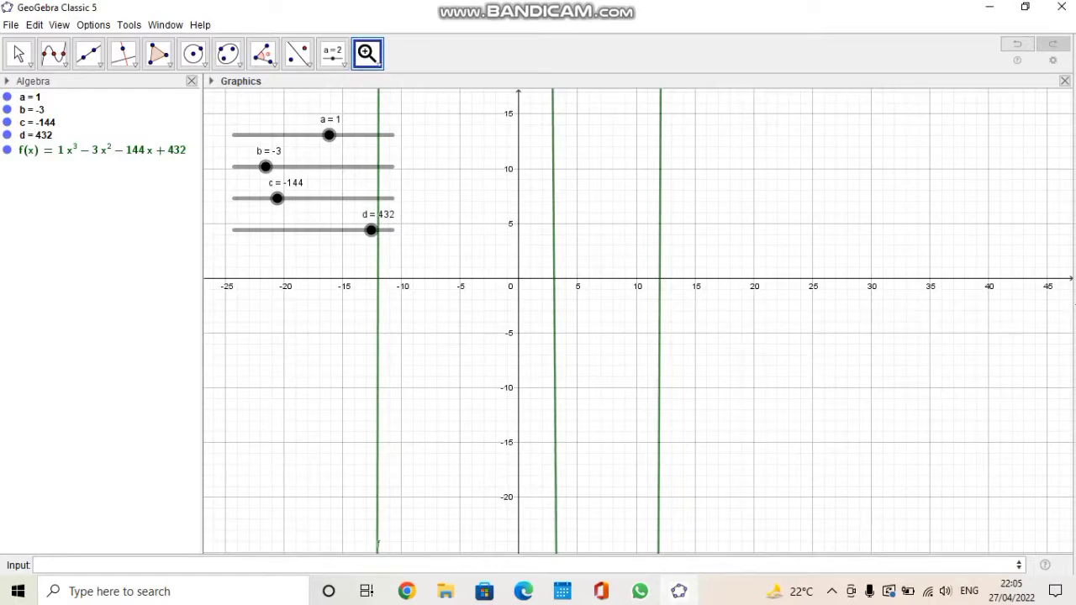
left_click(441, 153)
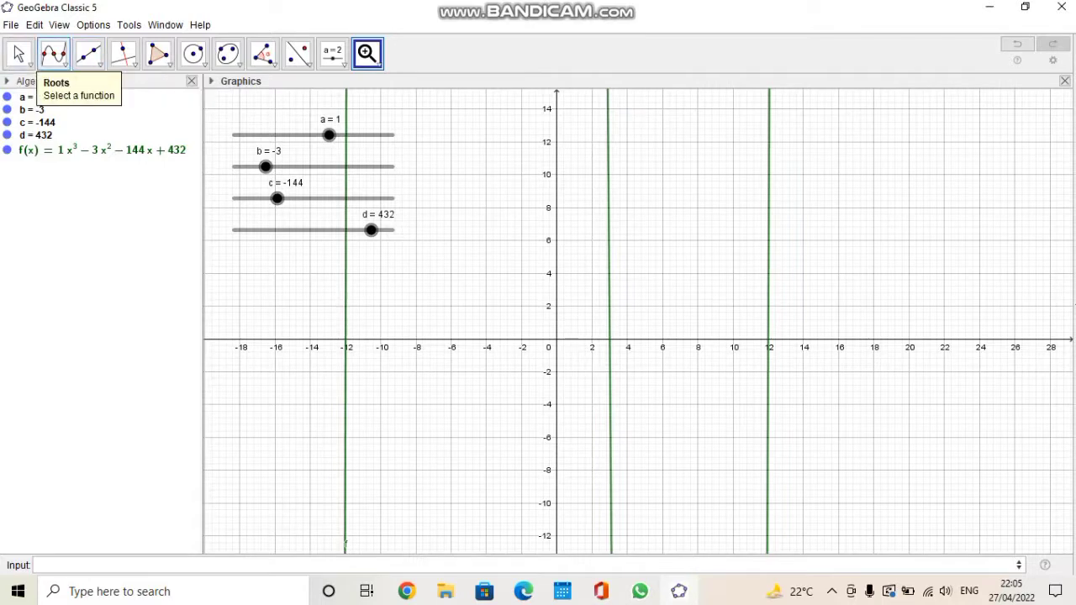
left_click(53, 55)
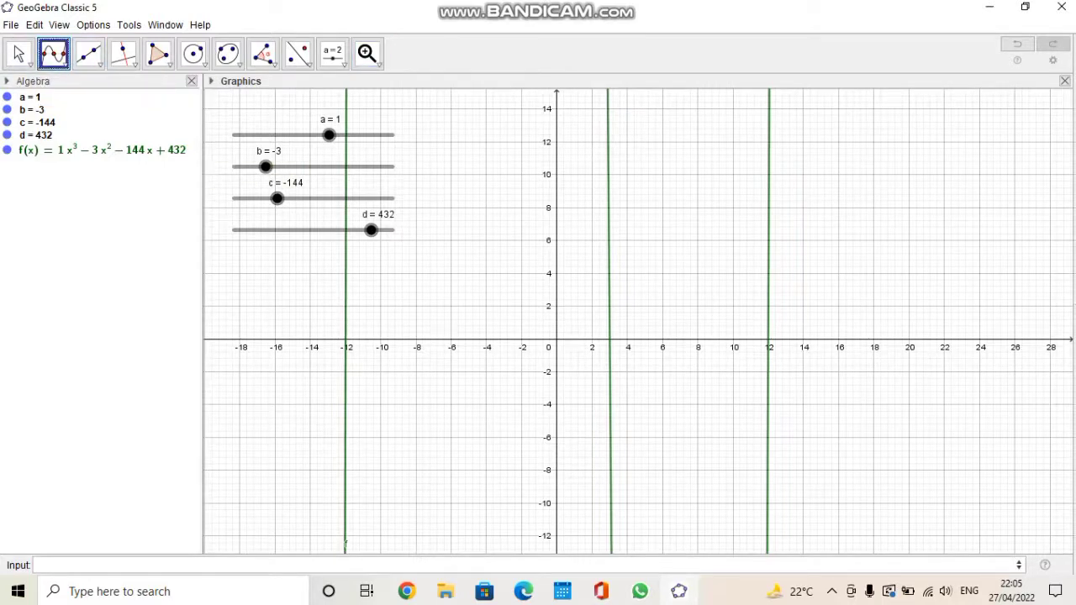
left_click(345, 543)
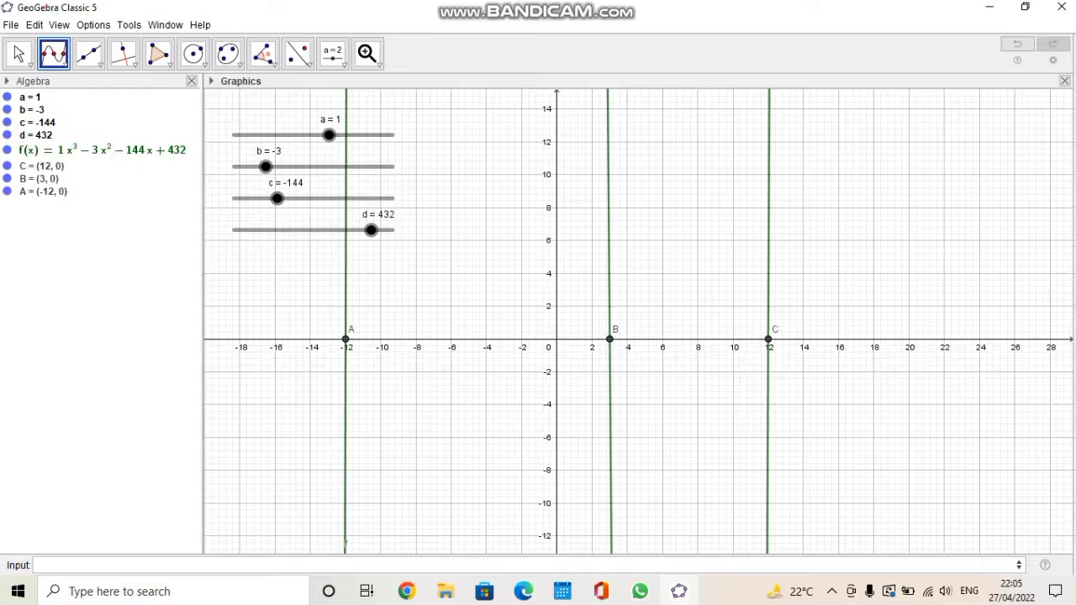
- Set the labels of the cubic's root points A and B to show Name & Value
right_click(346, 338)
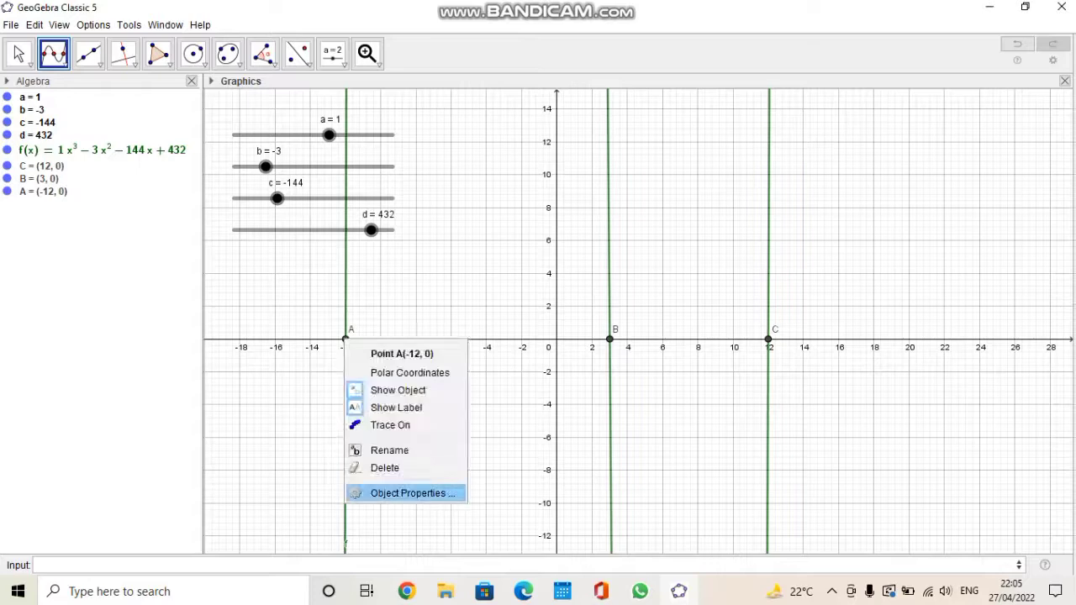
left_click(408, 492)
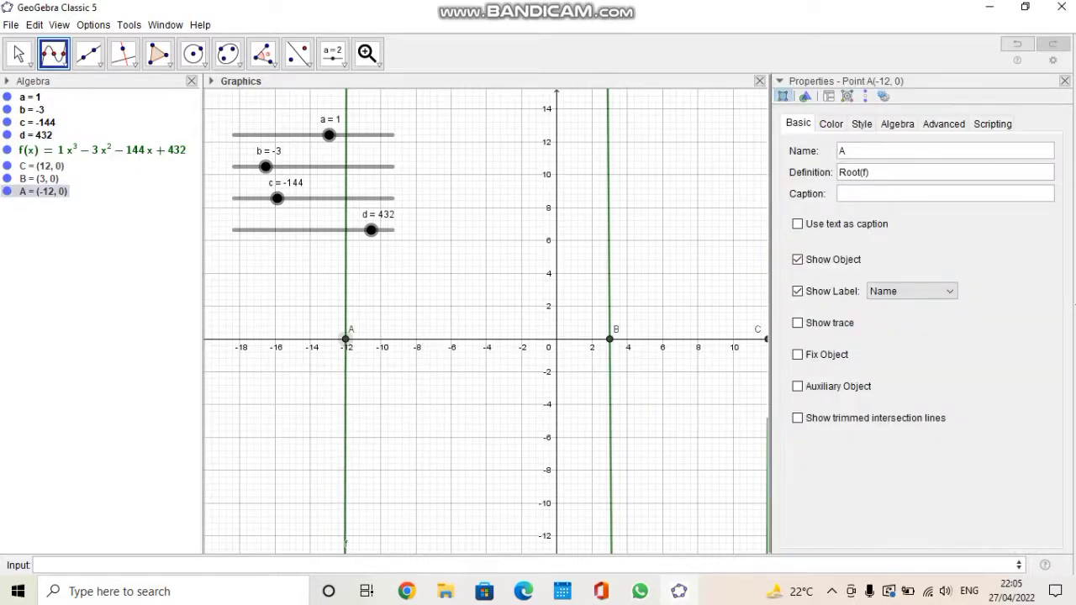
left_click(912, 291)
left_click(899, 322)
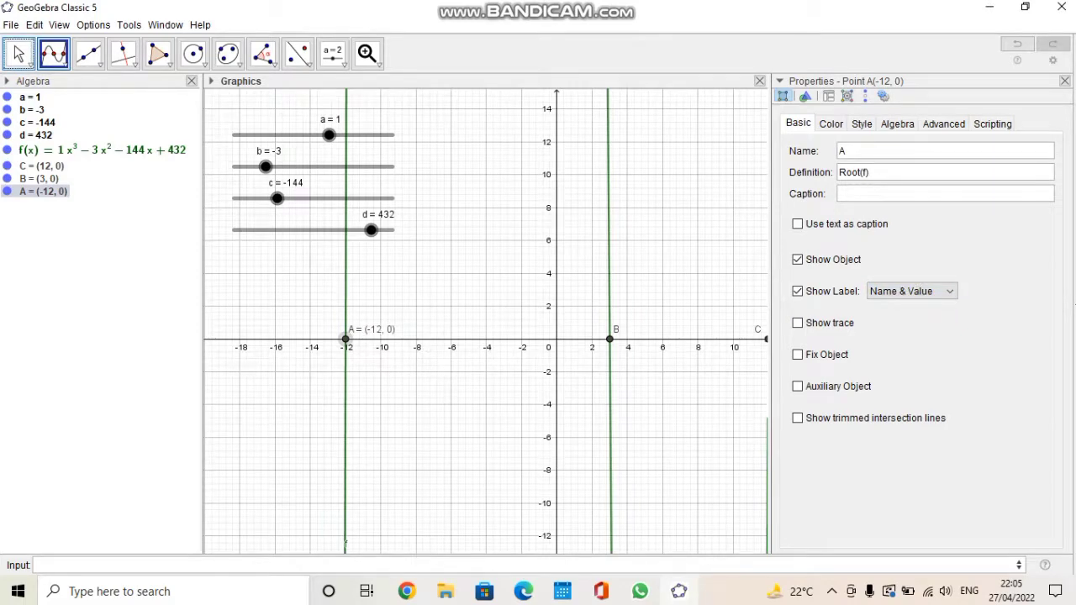
right_click(609, 340)
left_click(672, 493)
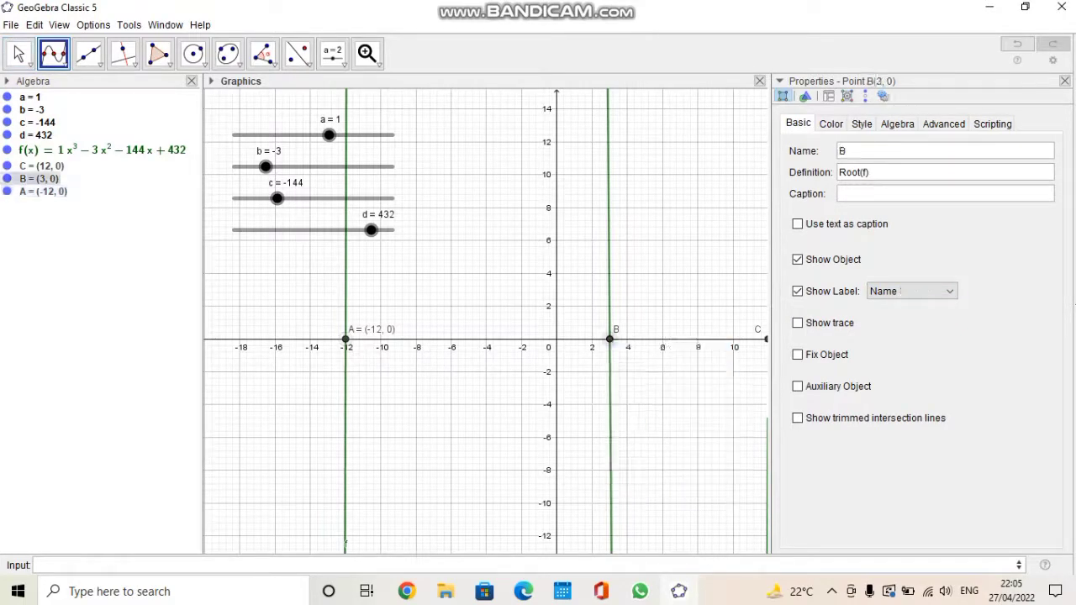
left_click(912, 291)
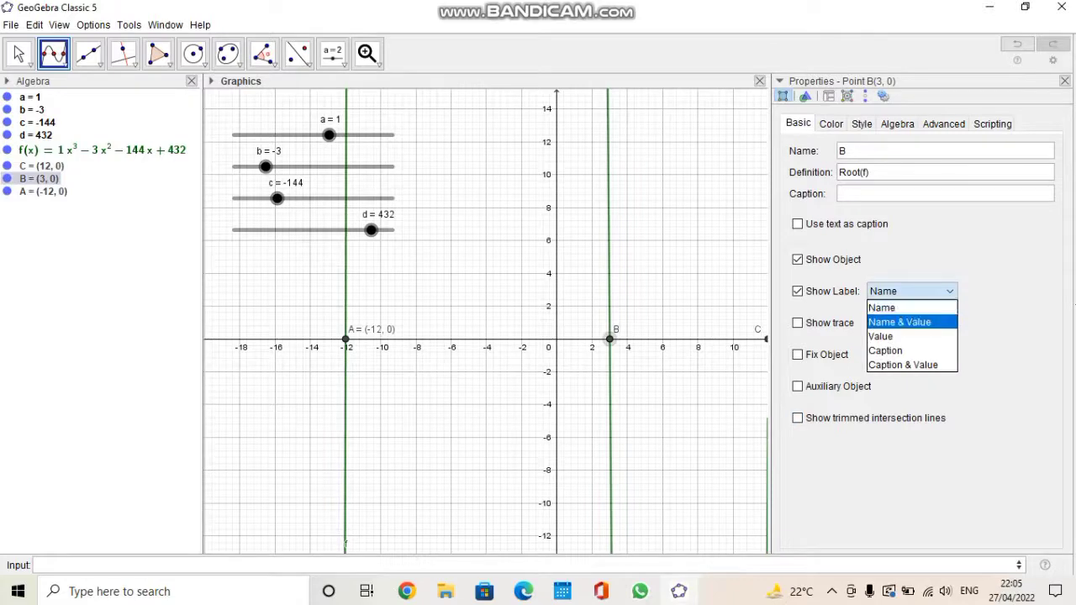
left_click(899, 322)
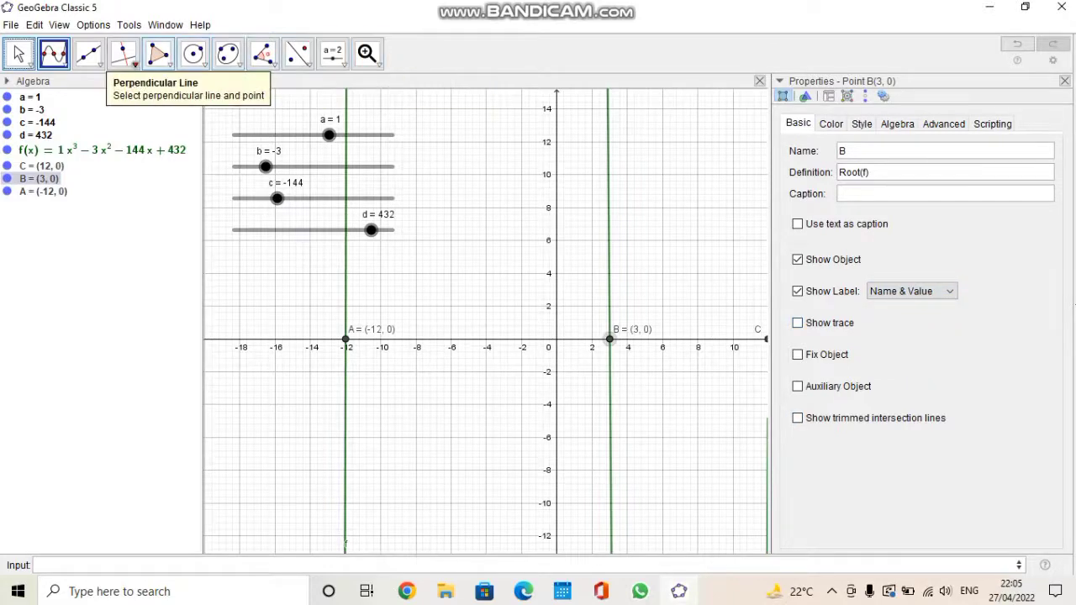
- Set the label of the cubic's root point C to show Name & Value
left_click(368, 53)
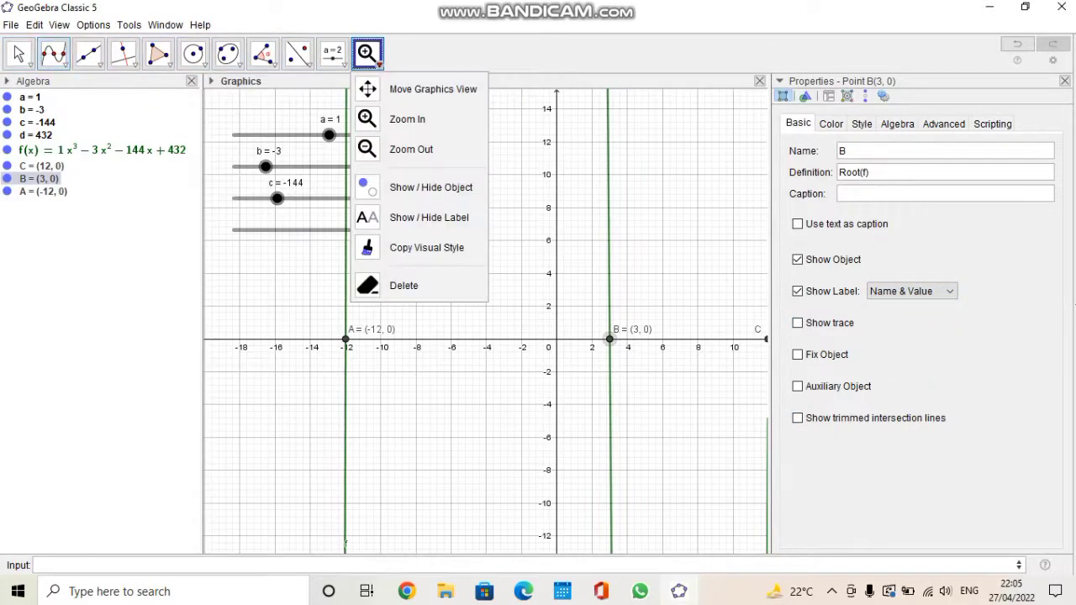
left_click(412, 89)
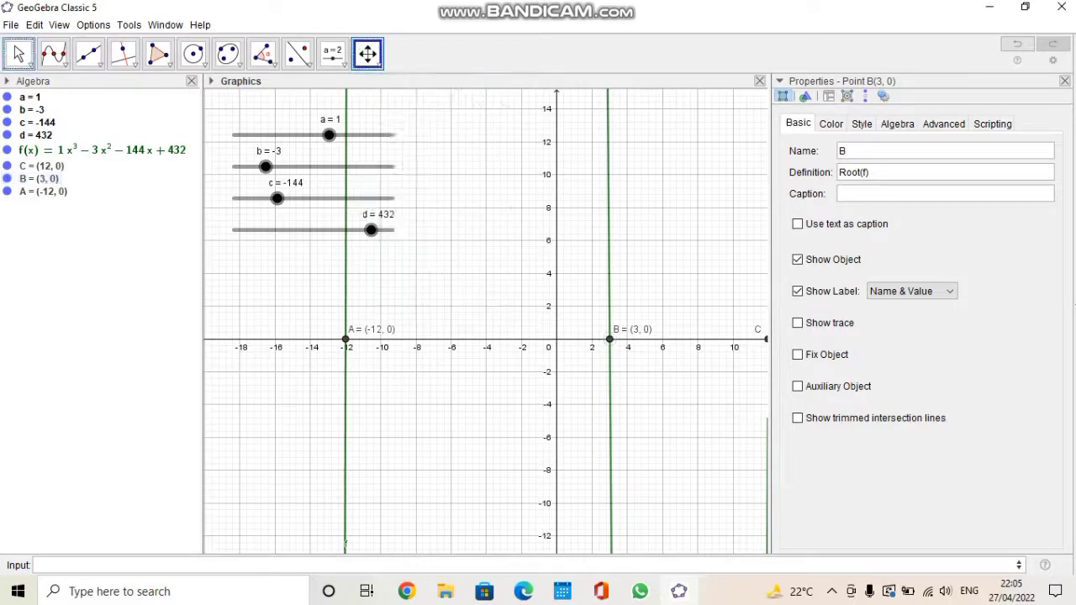
left_click_drag(588, 252, 394, 247)
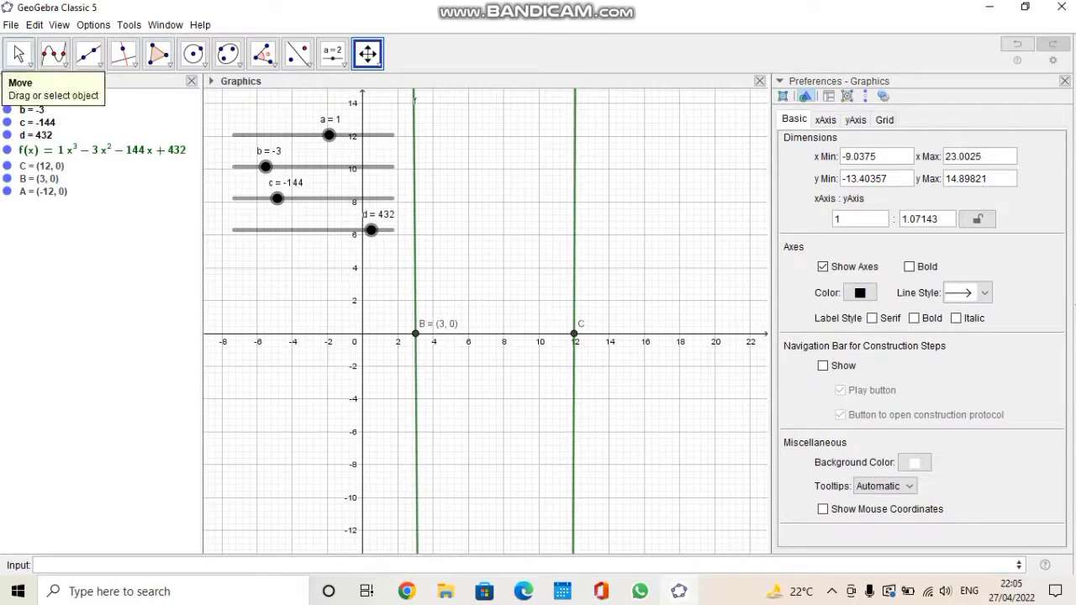
left_click(19, 54)
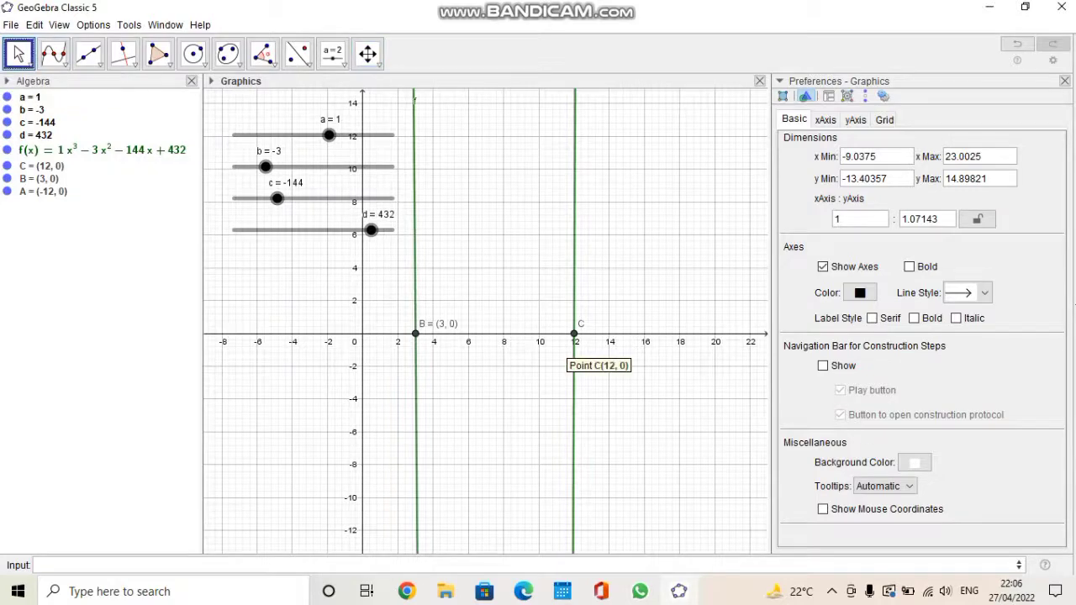
right_click(574, 334)
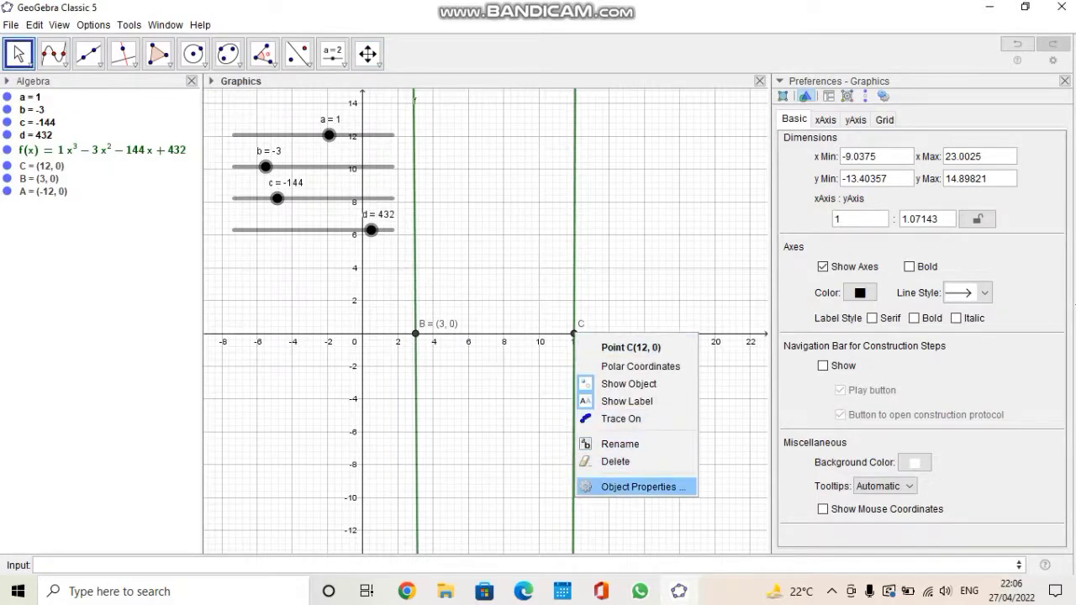
left_click(639, 487)
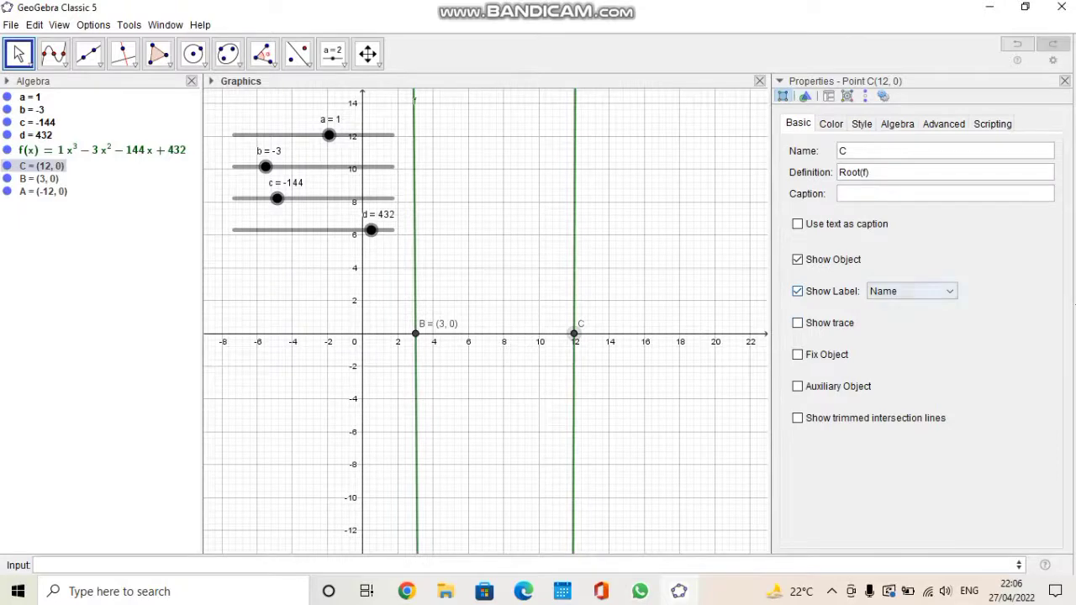
left_click(912, 291)
left_click(912, 319)
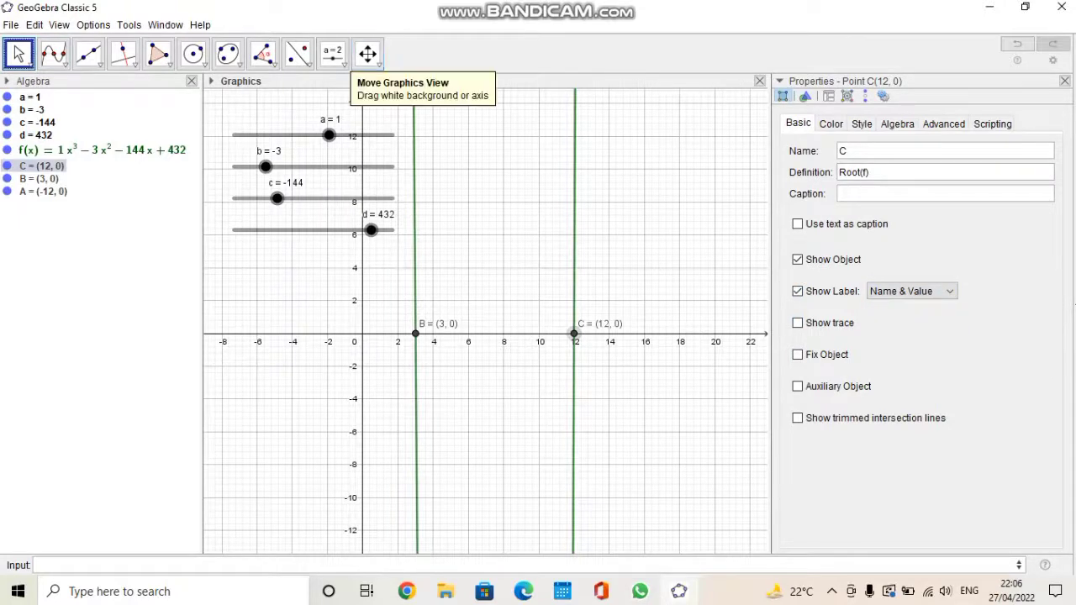
- Bring root points A, B and C into view together and close the graphics preferences
left_click(368, 53)
left_click_drag(414, 99, 485, 99)
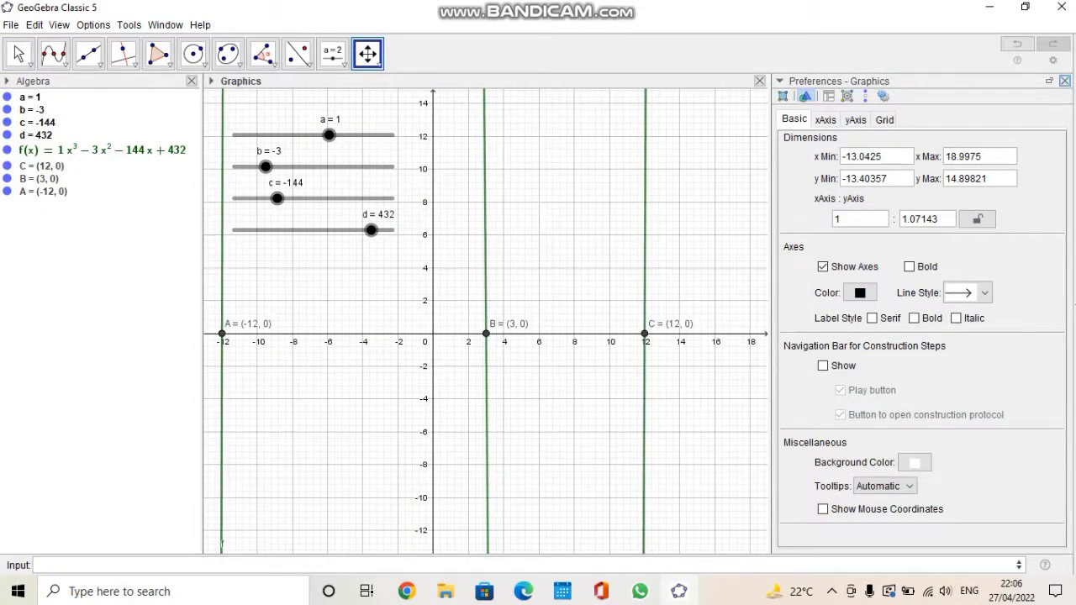
left_click(1064, 81)
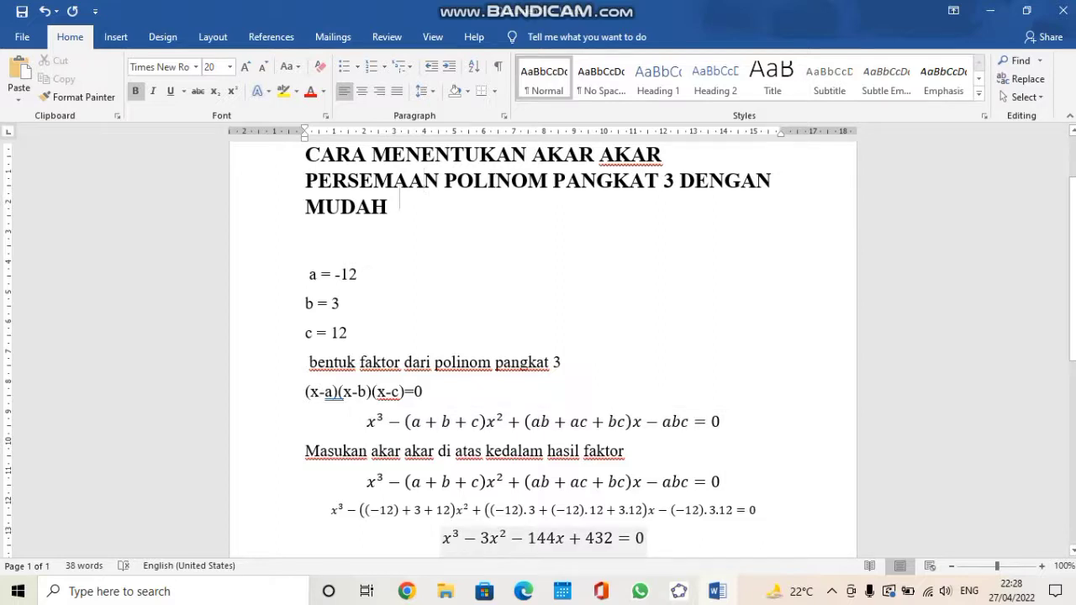
- Review the Word document's derivation of the cubic equation from the roots -12, 3 and 12
left_click(399, 199)
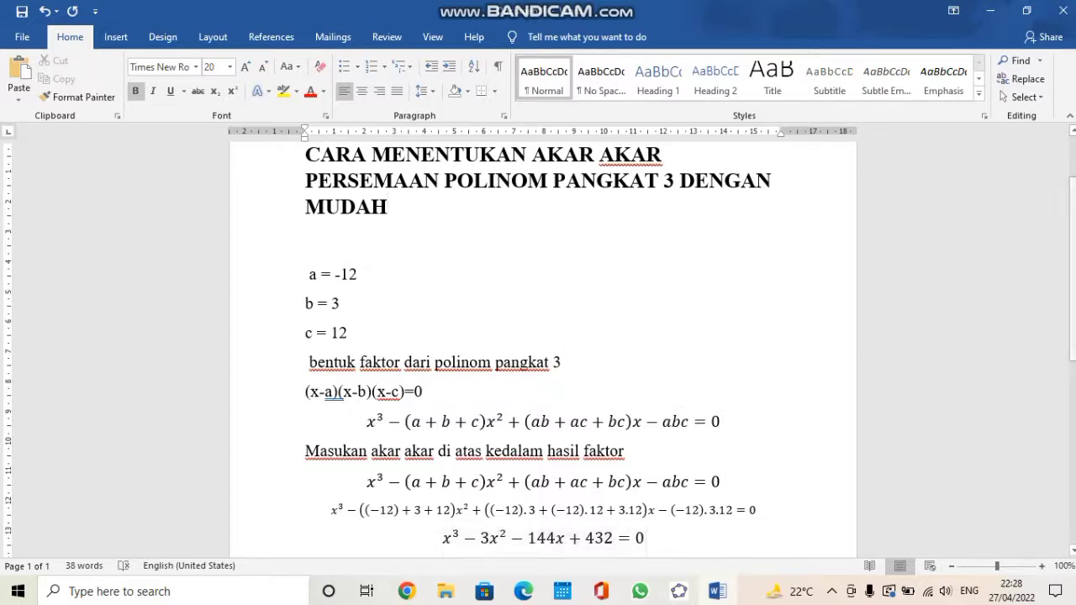
scroll(543, 344, "down", 3)
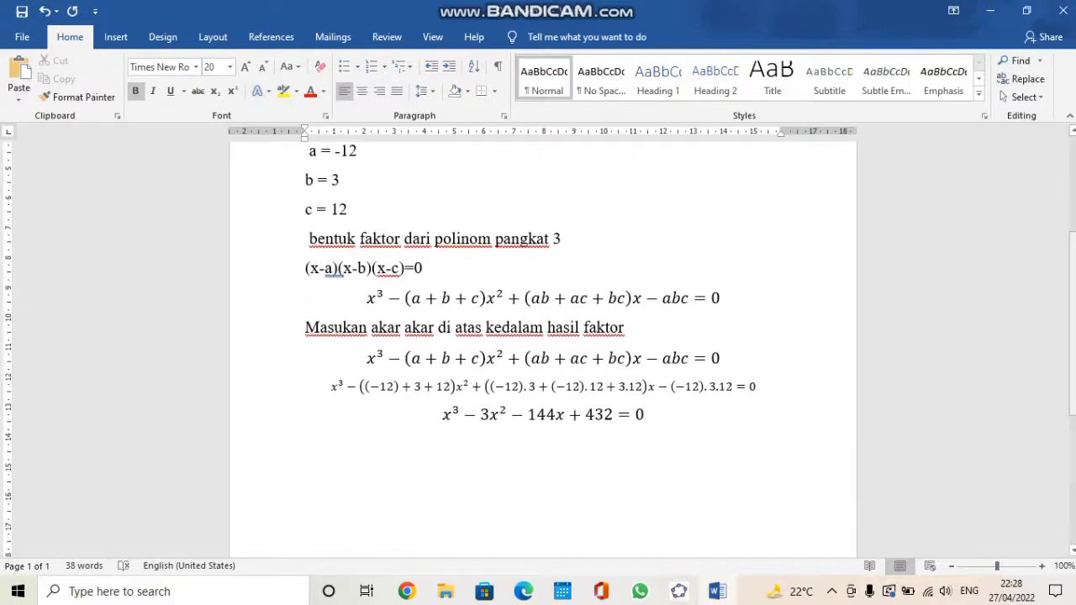